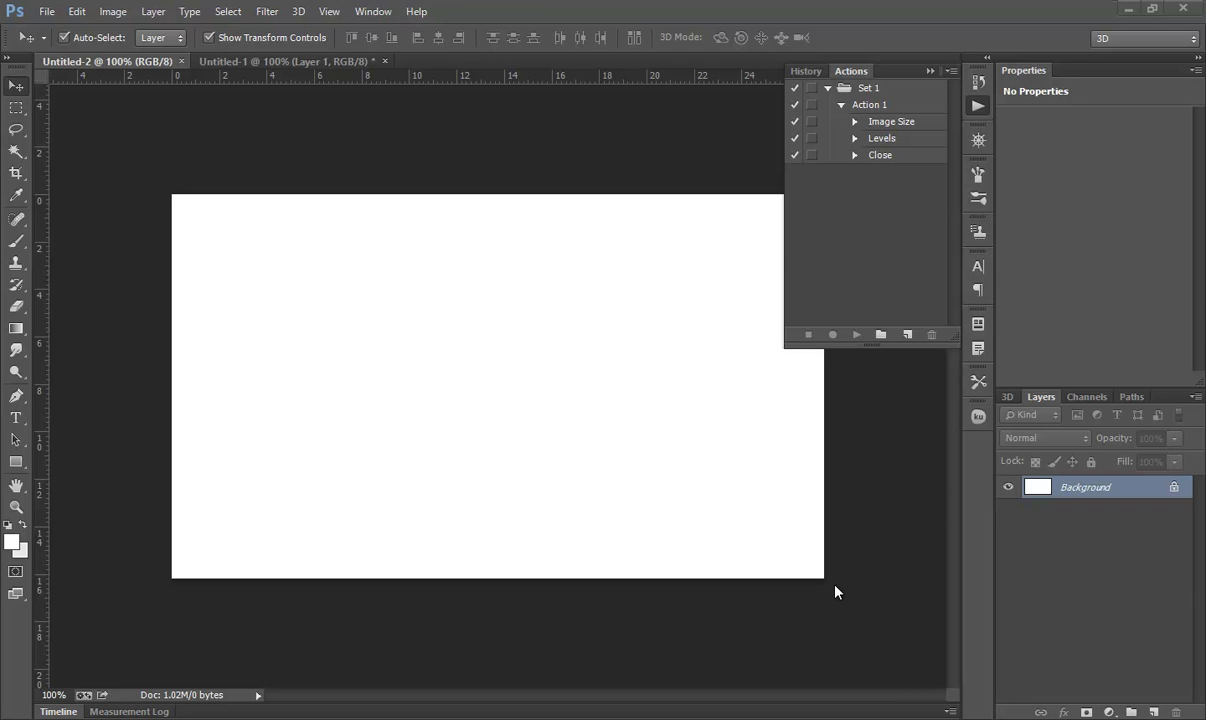
Draw a tall rectangle for the phone body with white fill and a light outline.
left_click(16, 463)
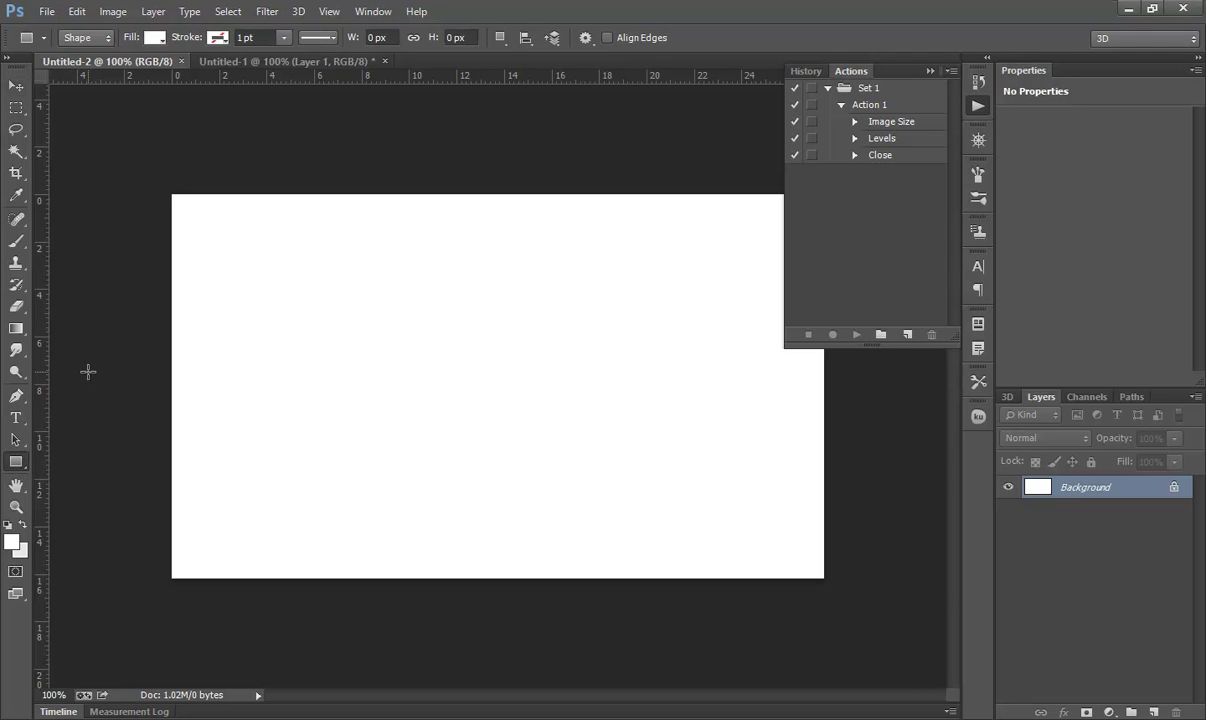
left_click_drag(408, 242, 453, 297)
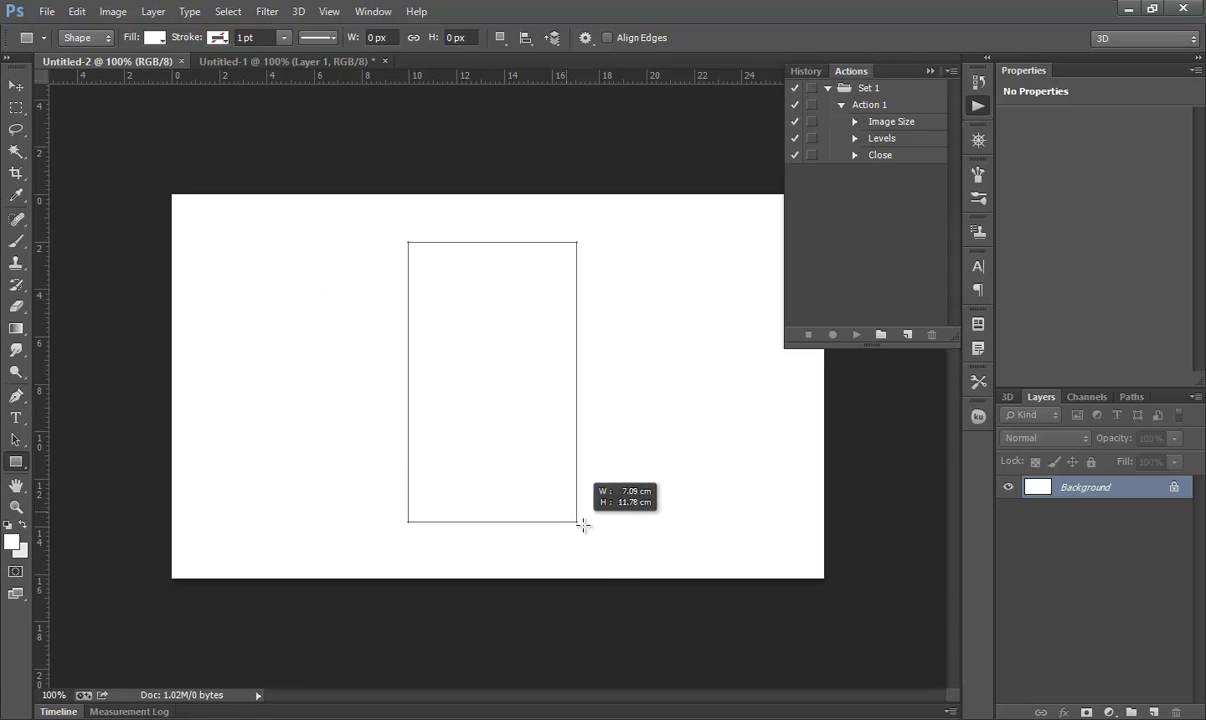
left_click_drag(500, 405, 583, 550)
left_click(156, 38)
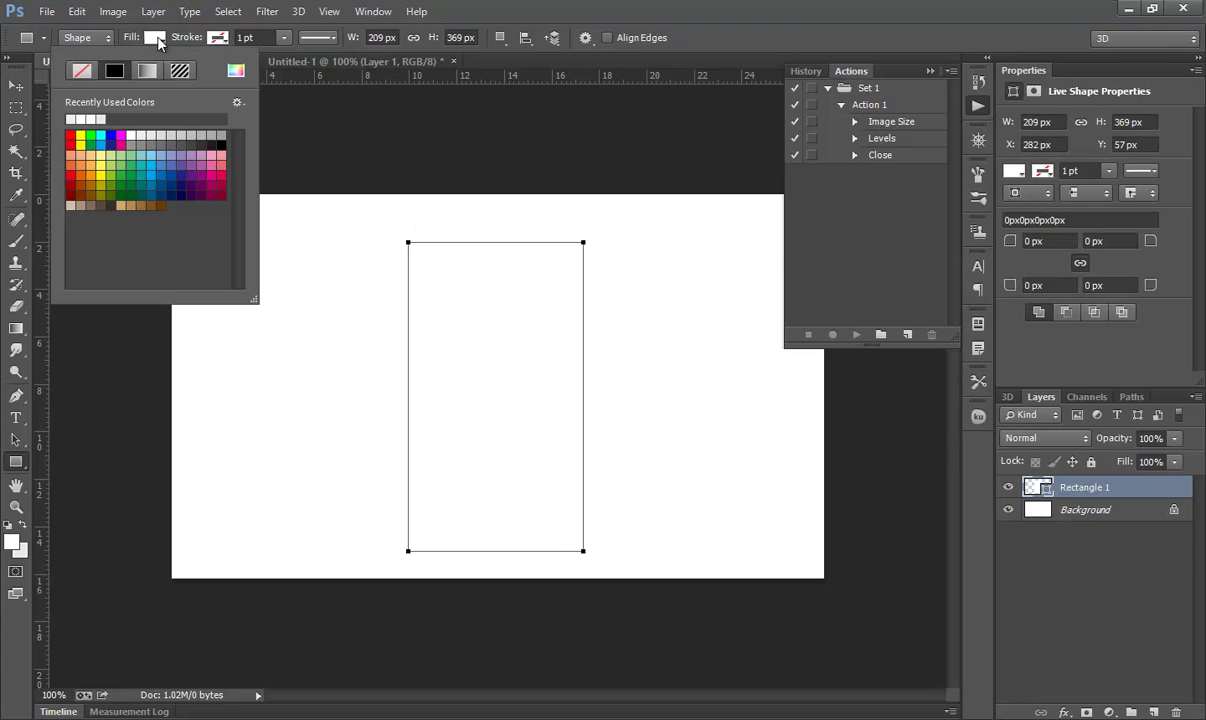
left_click(131, 135)
left_click(214, 37)
left_click(214, 134)
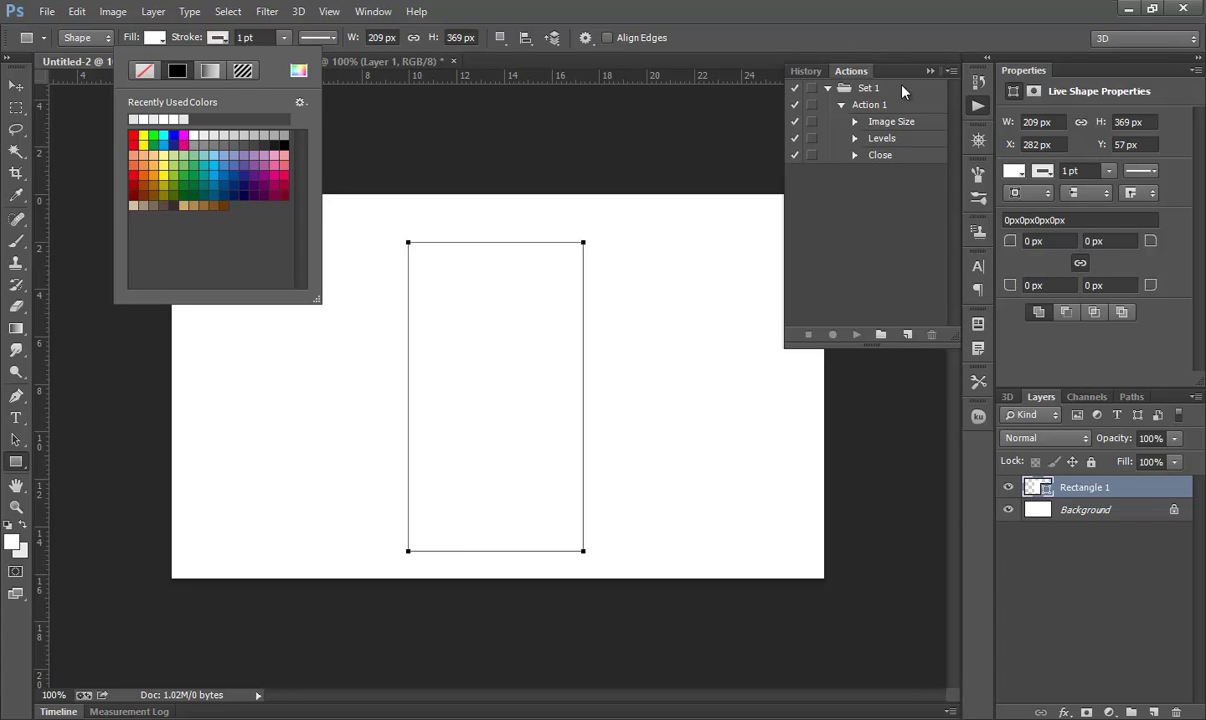
Round the body's corners to 11 px and nudge it slightly up.
left_click(1100, 240)
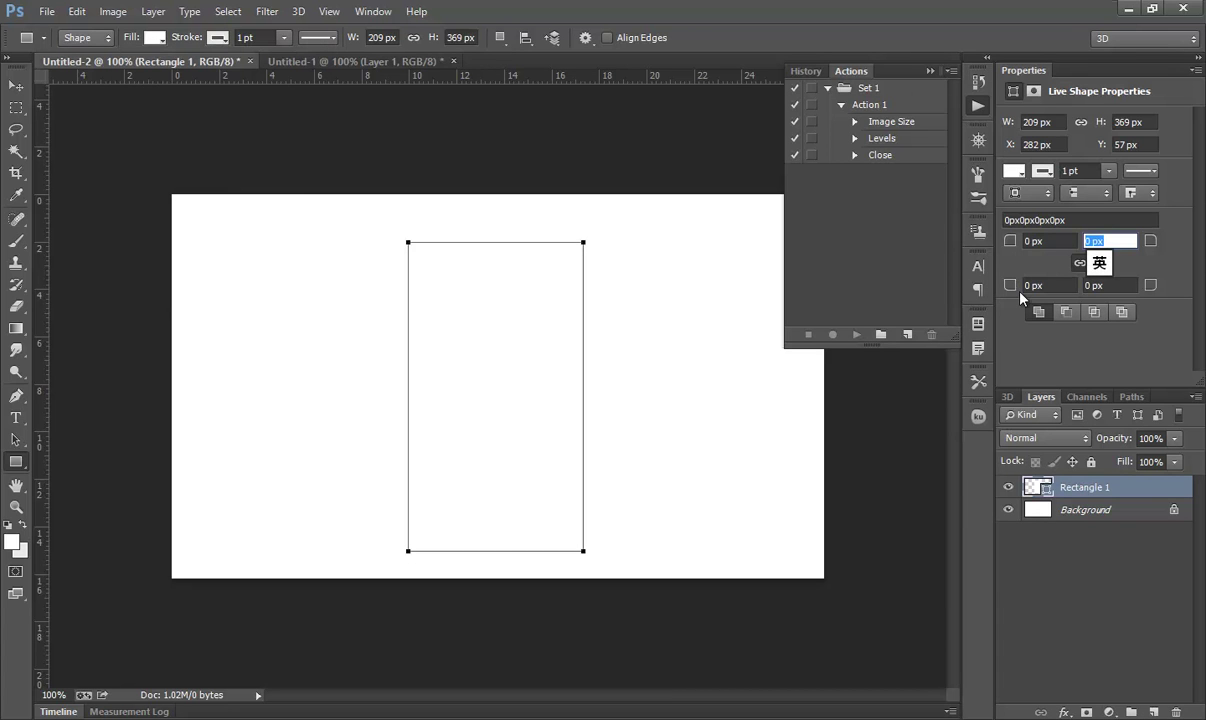
type("11")
key("Return")
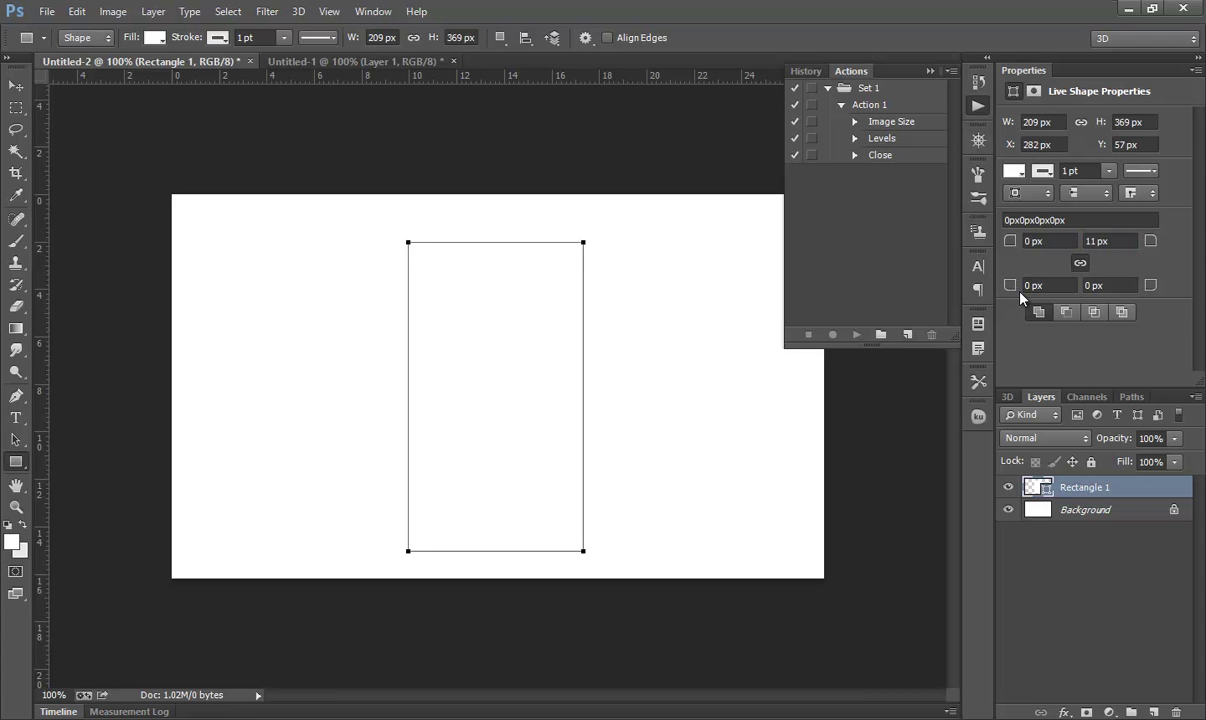
left_click(16, 439)
left_click_drag(510, 242, 512, 228)
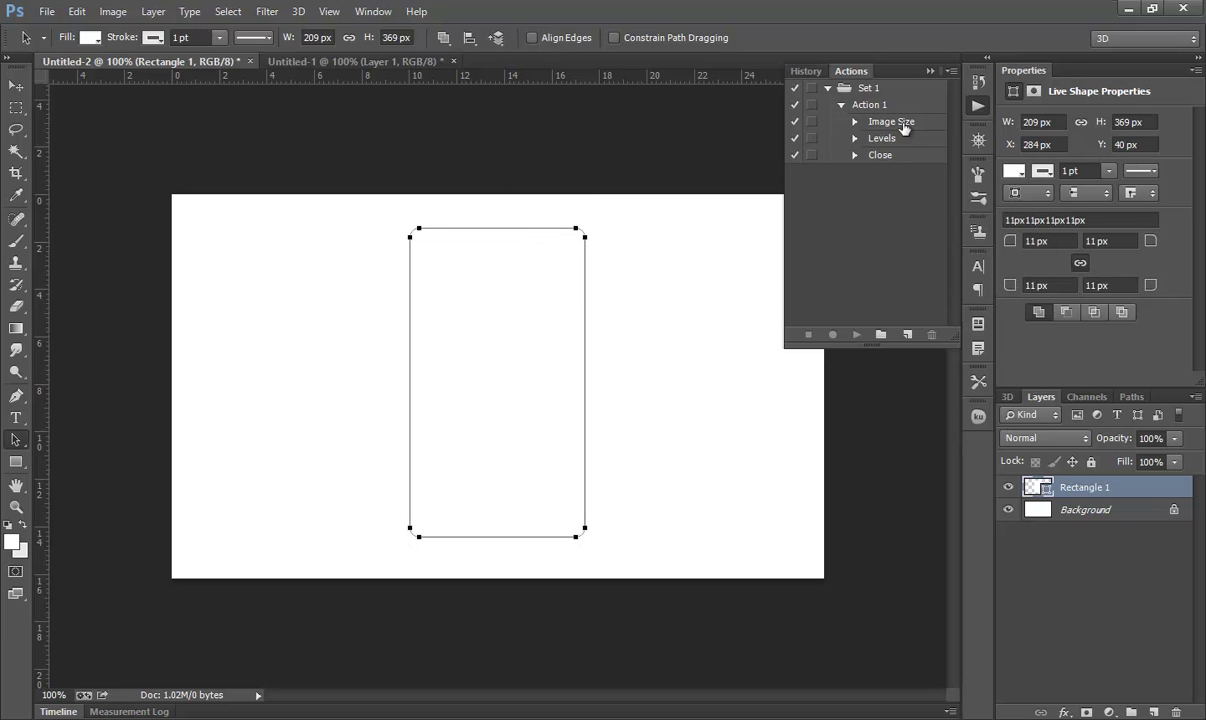
double_click(903, 127)
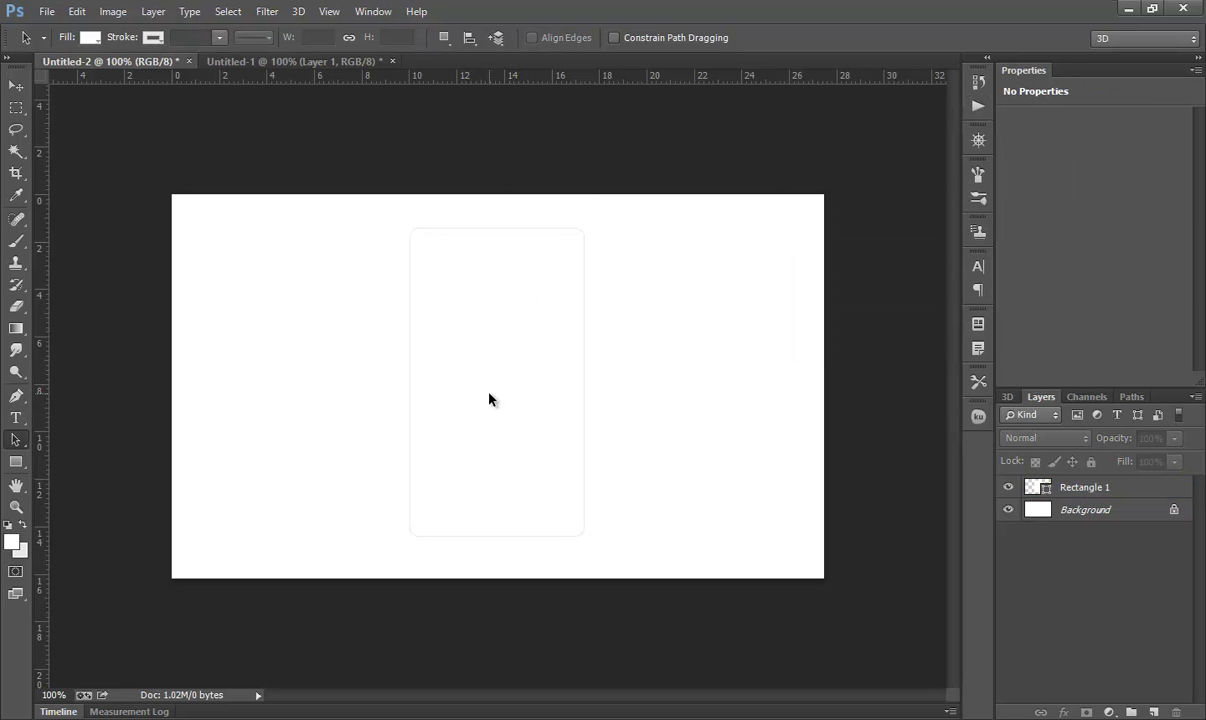
Draw a 183×284 px screen rectangle inside the body, shift it 3 px left, and outline it light.
left_click(16, 464)
mouse_move(422, 261)
left_mouse_down()
mouse_move(528, 402)
mouse_move(575, 498)
left_mouse_up()
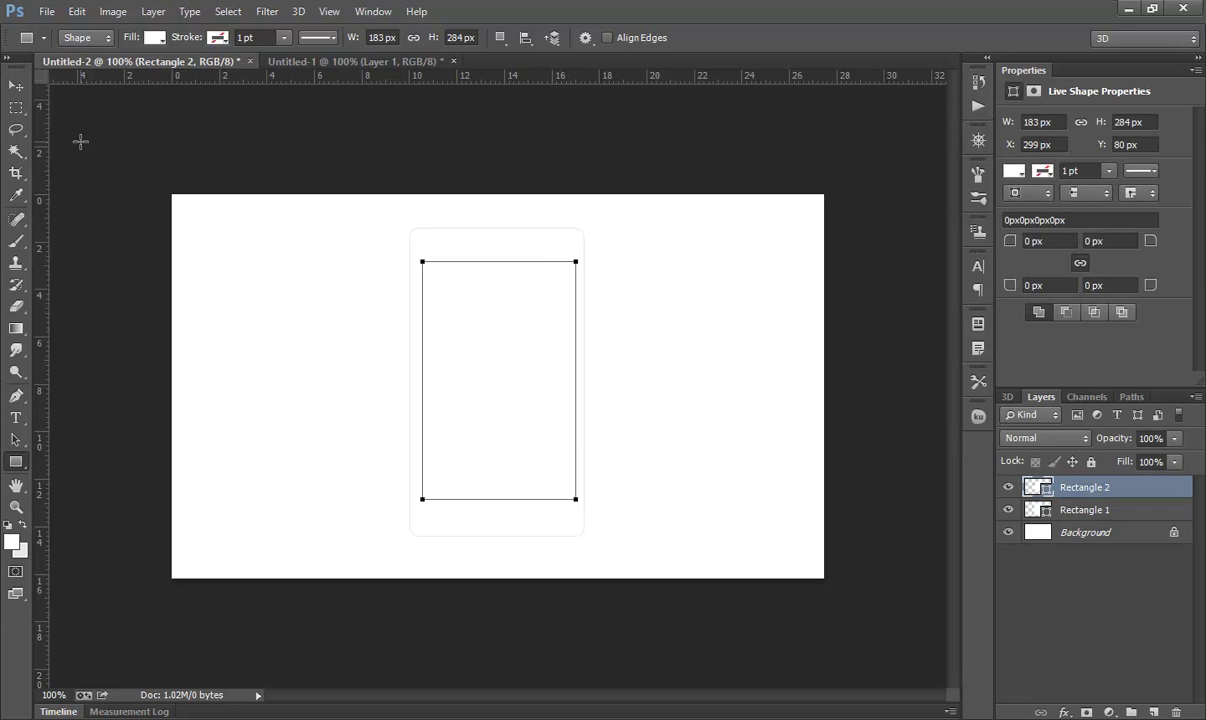
left_click(15, 439)
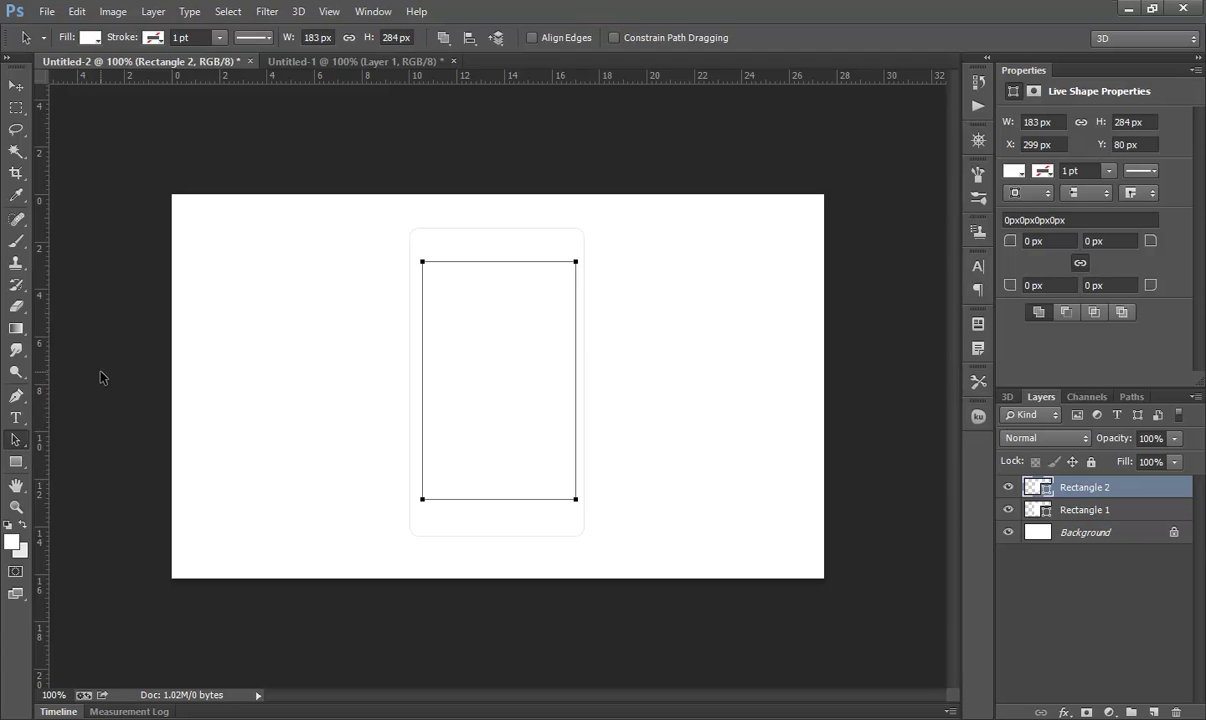
key("Left")
key("Left")
key("Left")
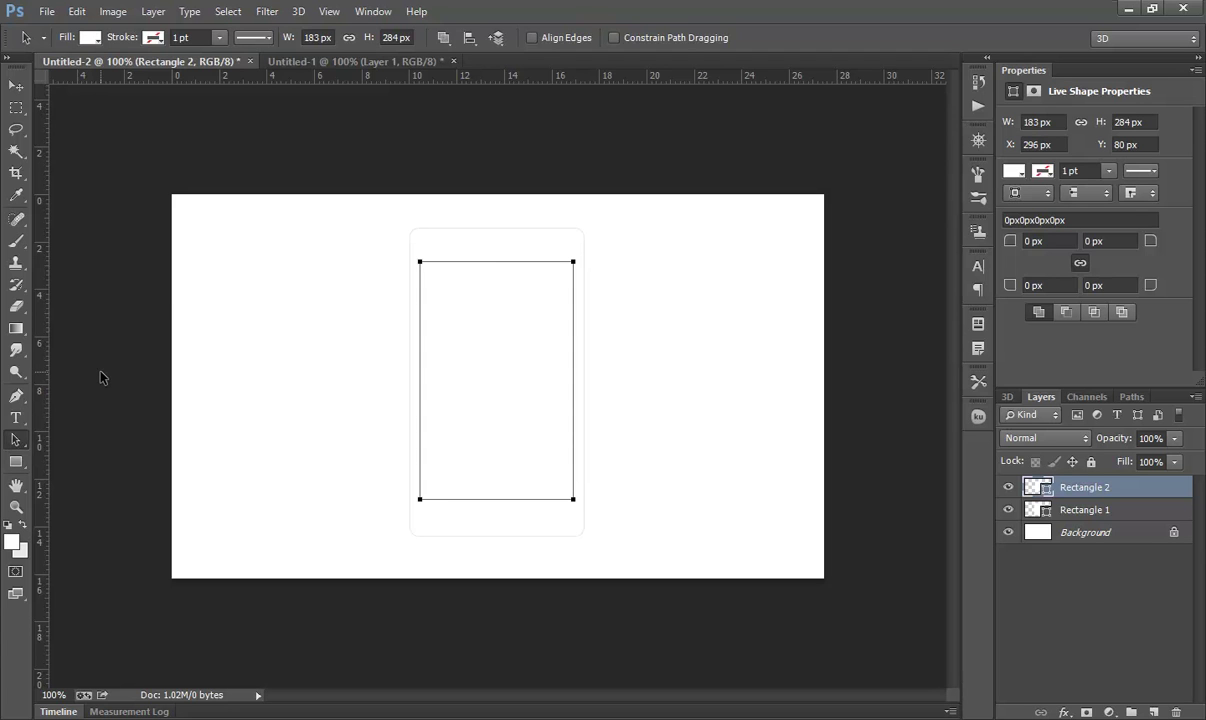
left_click(152, 38)
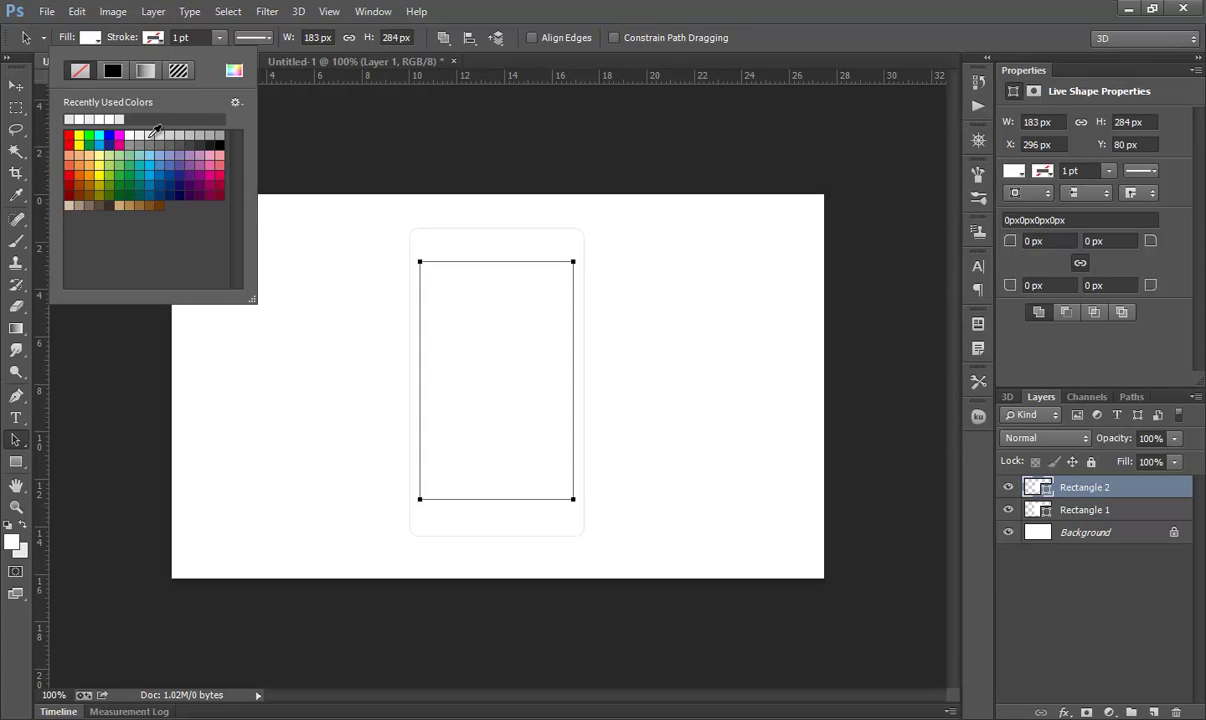
left_click(130, 135)
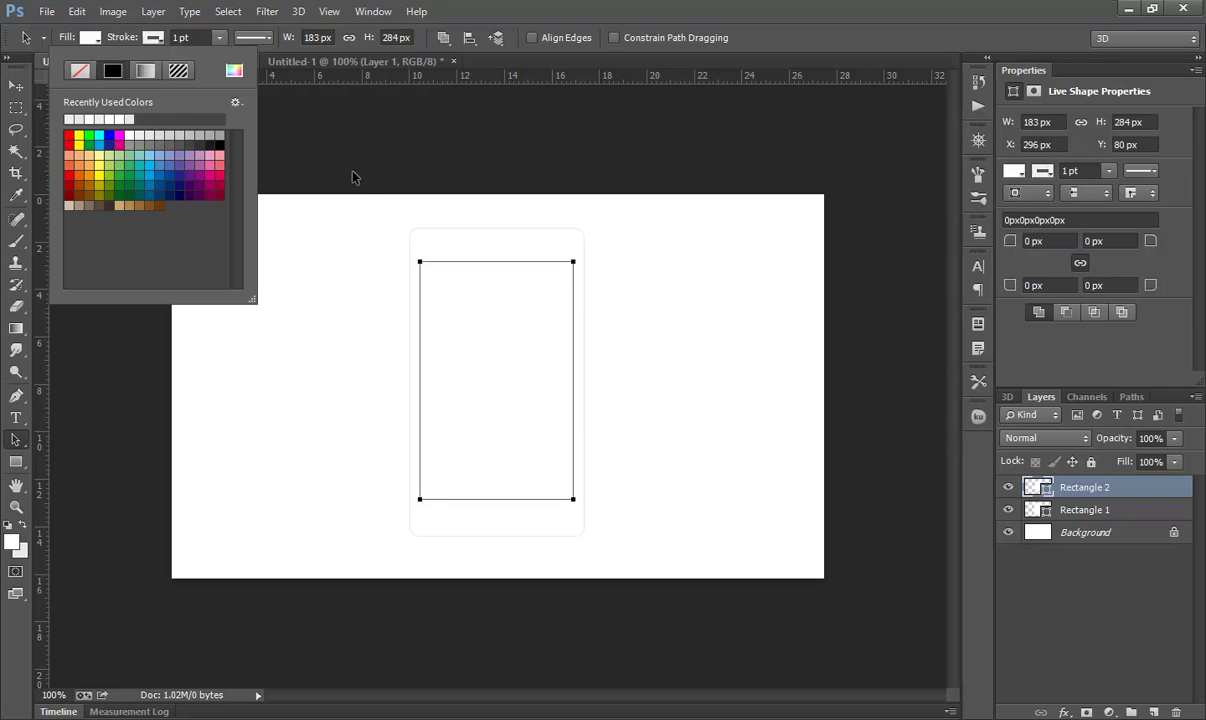
left_click(410, 218)
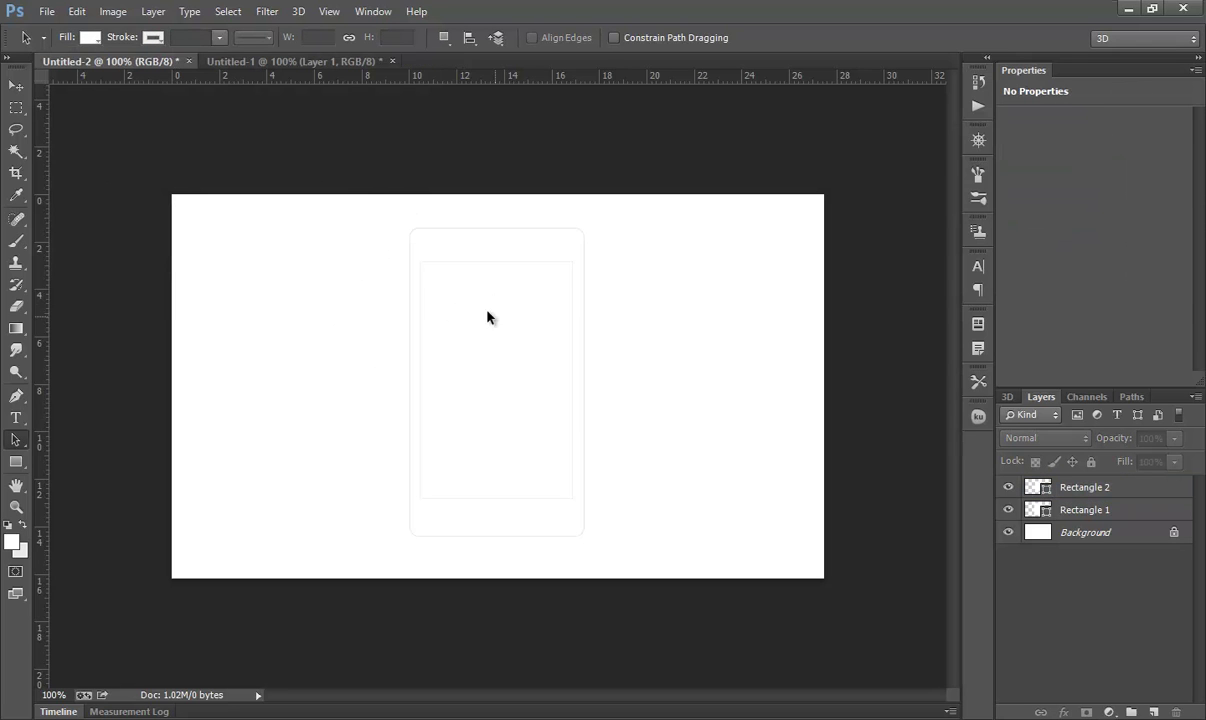
Zoom in on the phone top and set up a Pen shape with no fill and a 2.1 pt light cyan stroke.
left_click(15, 506)
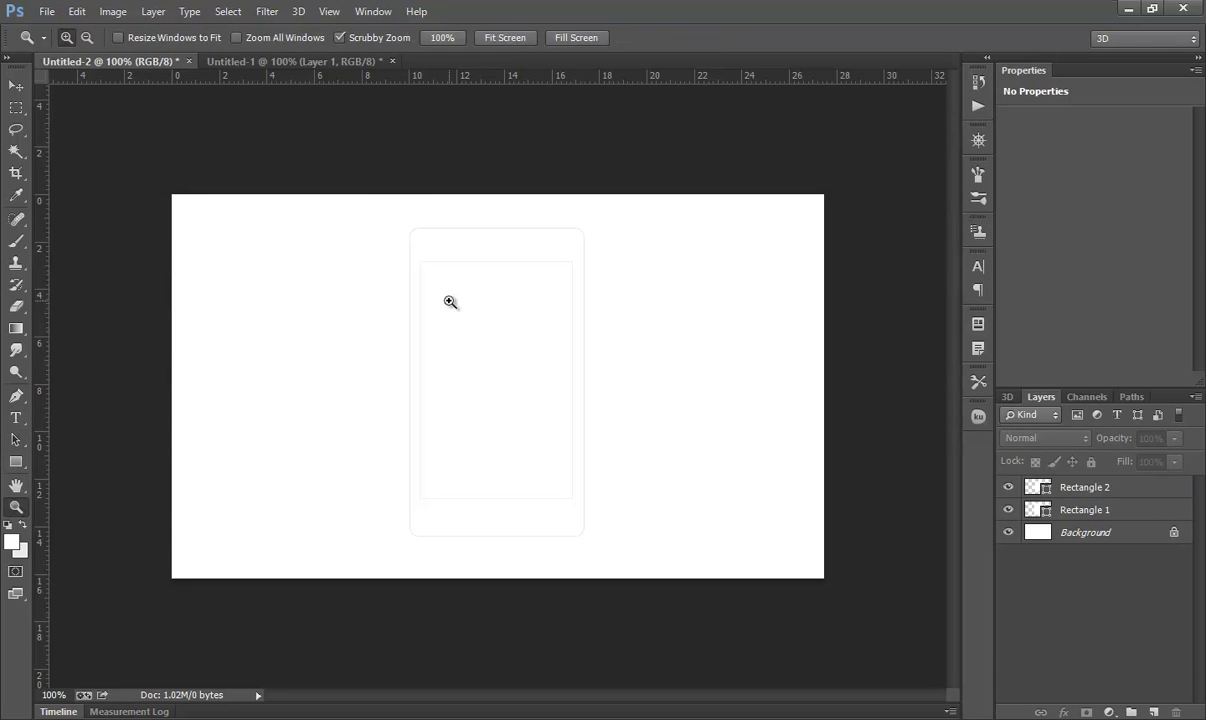
left_click(488, 254)
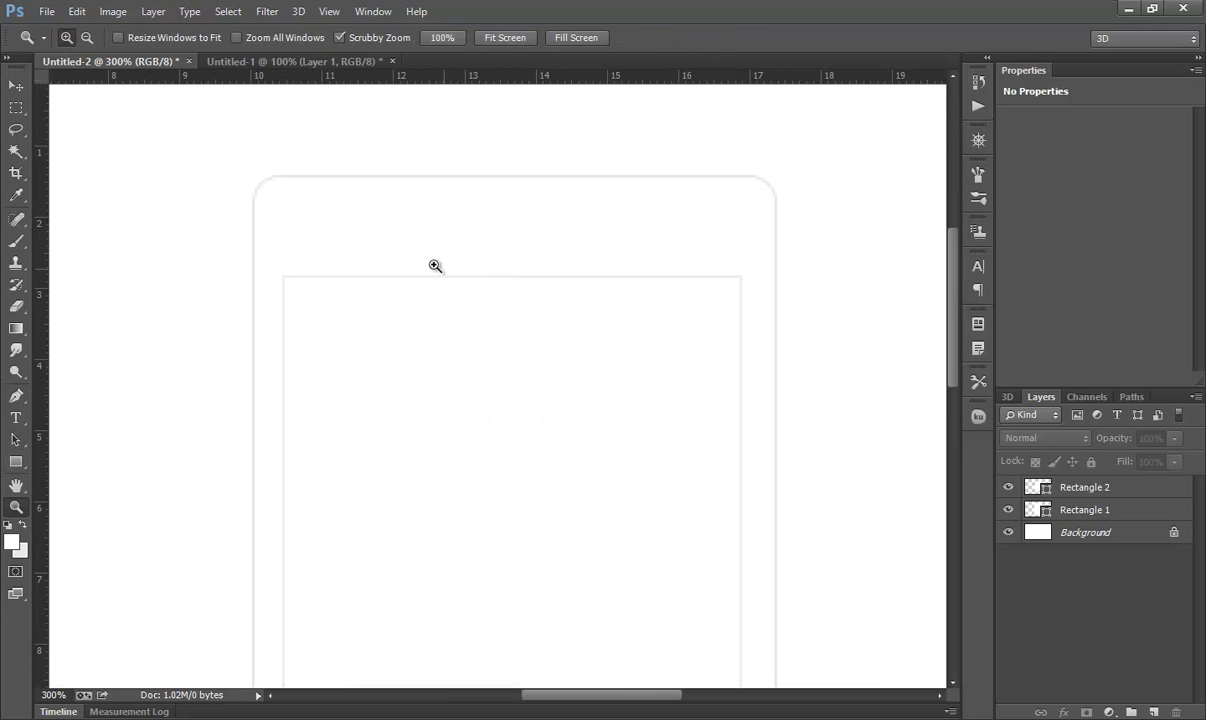
left_click(17, 398)
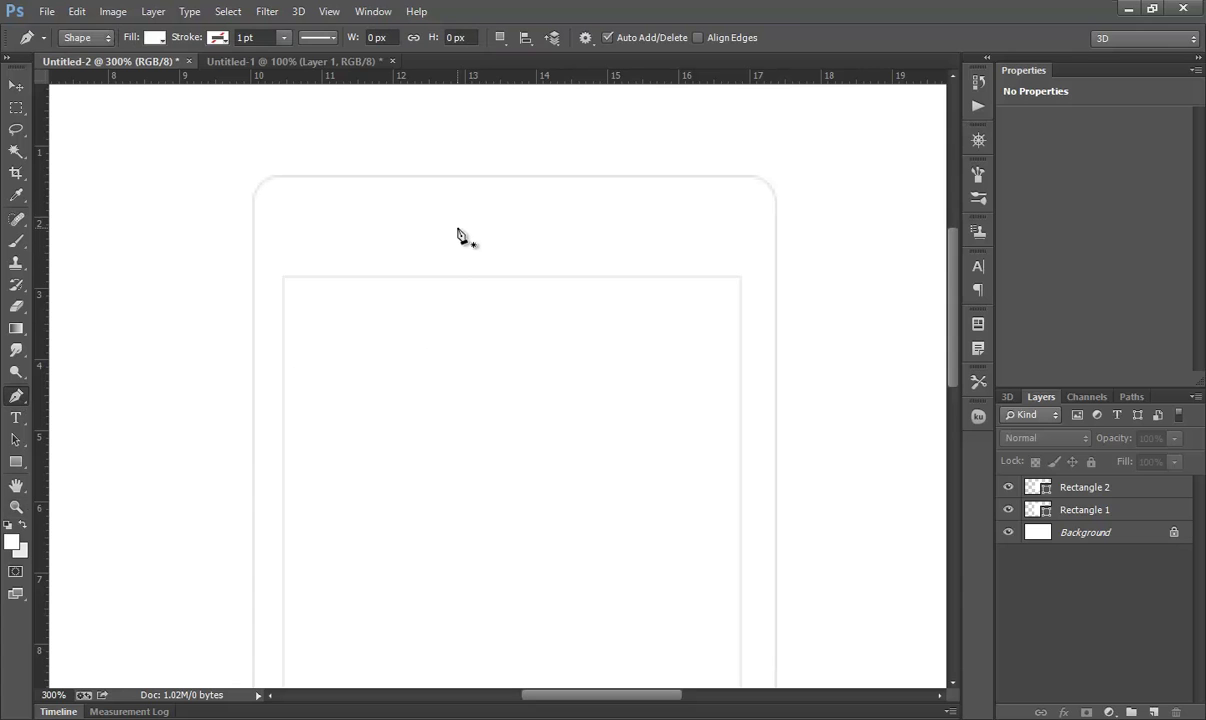
left_click(212, 44)
left_click(204, 131)
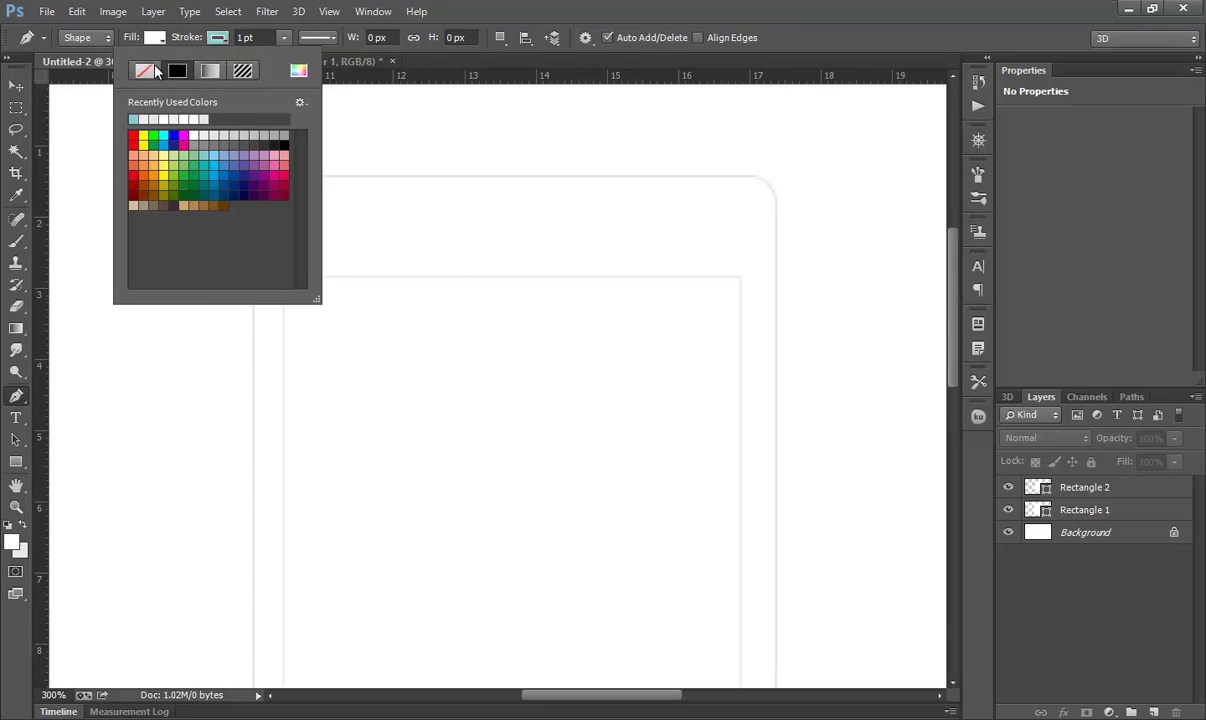
left_click(153, 38)
left_click(84, 70)
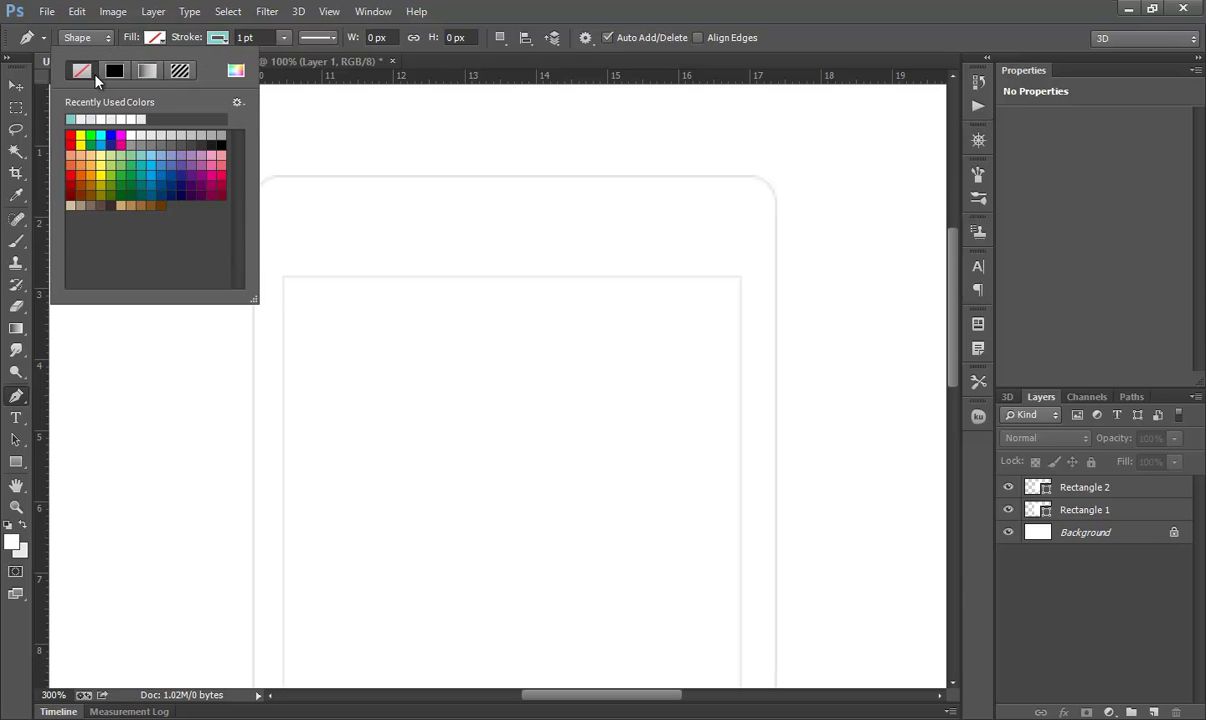
left_click(250, 37)
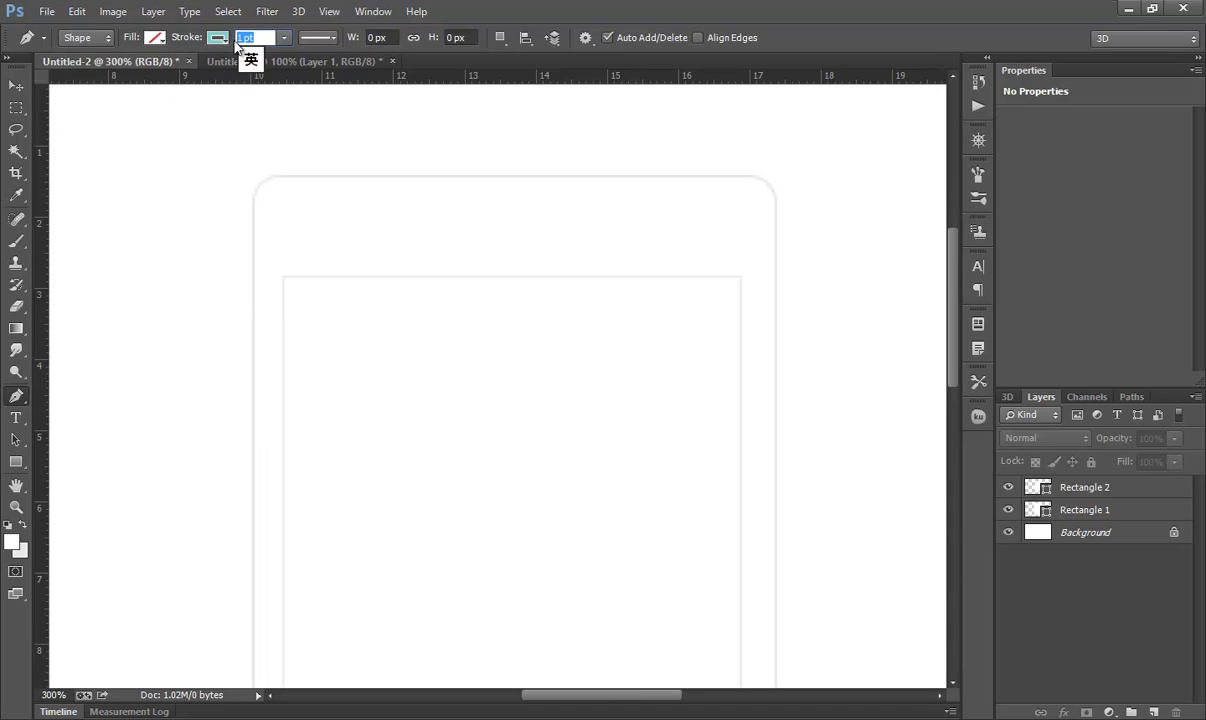
type("2.1")
key("Return")
Draw a 30 px speaker line above the screen, then zoom back out to the whole document.
left_click(483, 231)
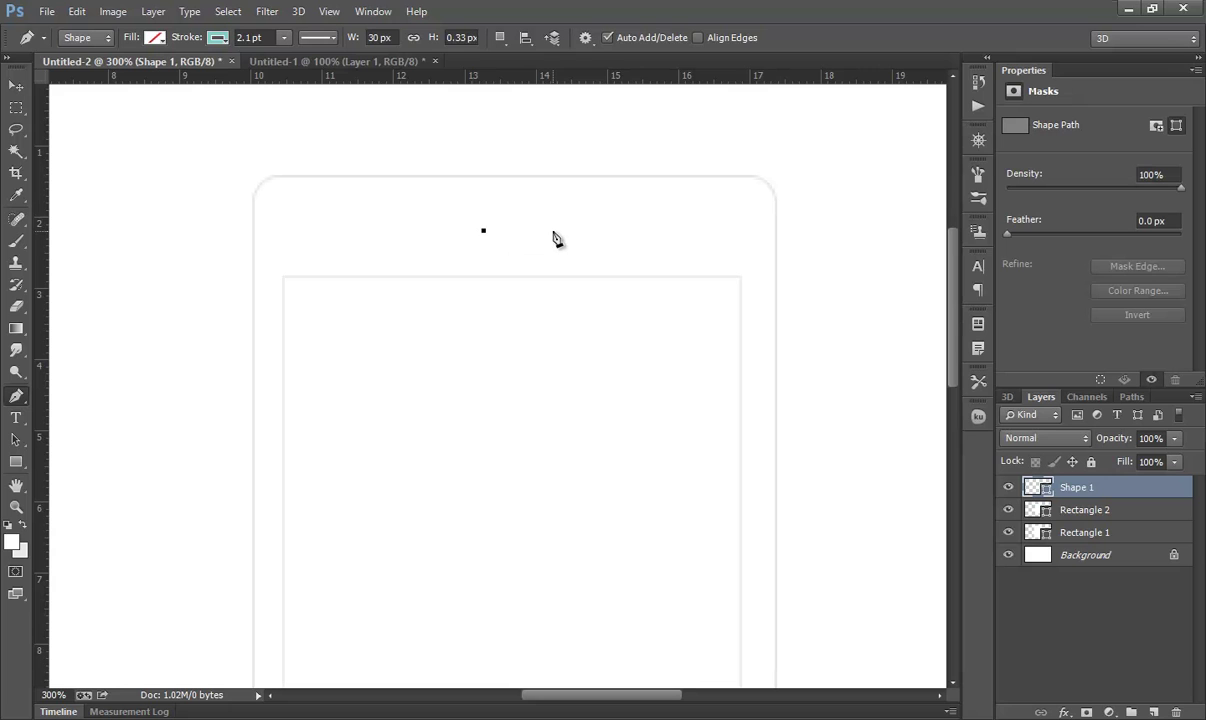
left_click(554, 231)
left_click(16, 439)
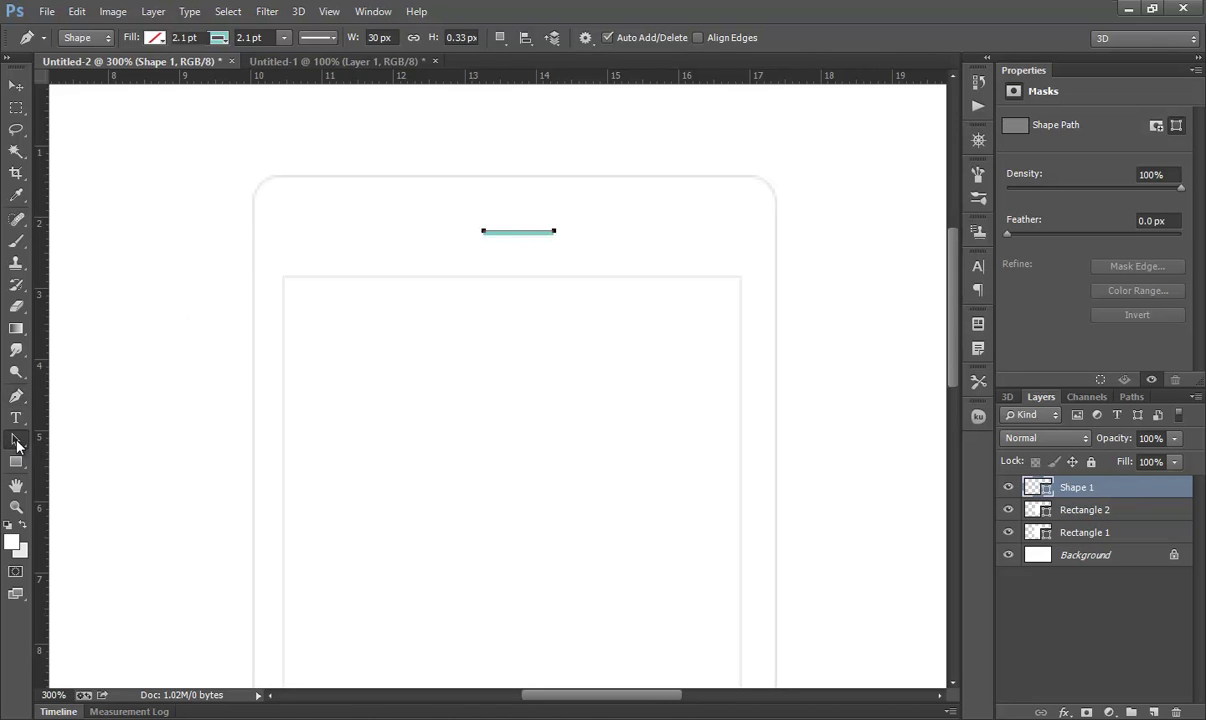
left_click(817, 290)
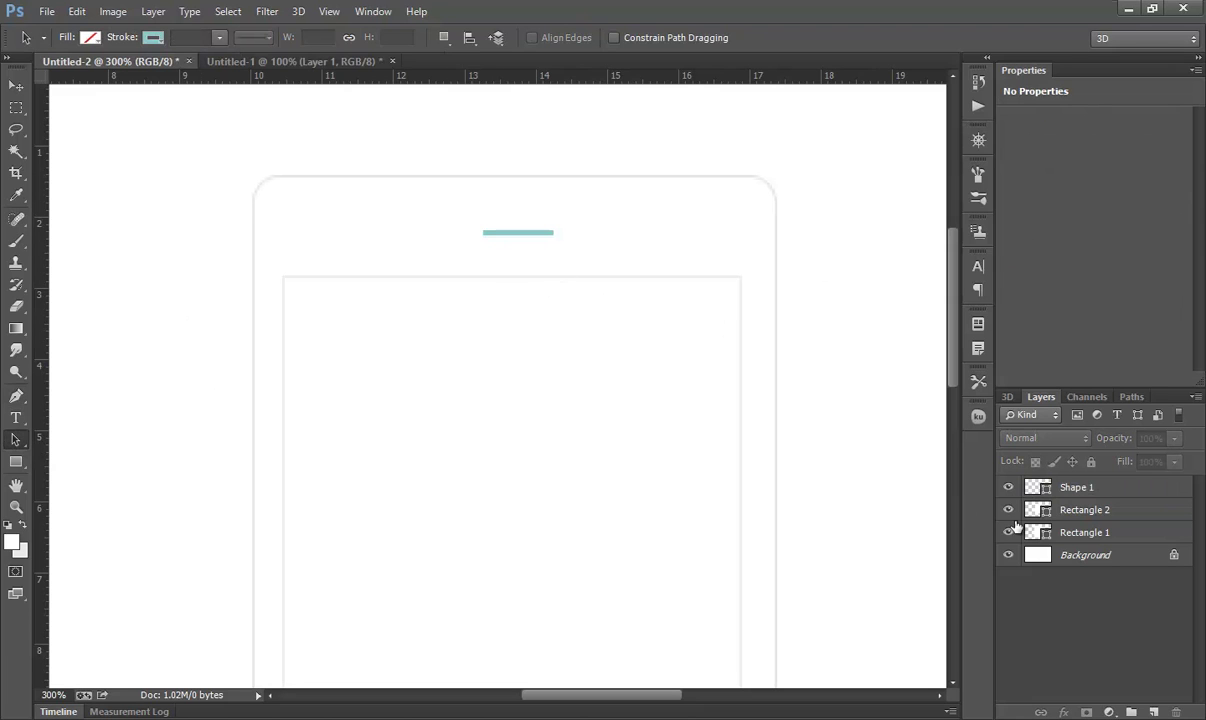
left_click(17, 507)
key("ctrl+1")
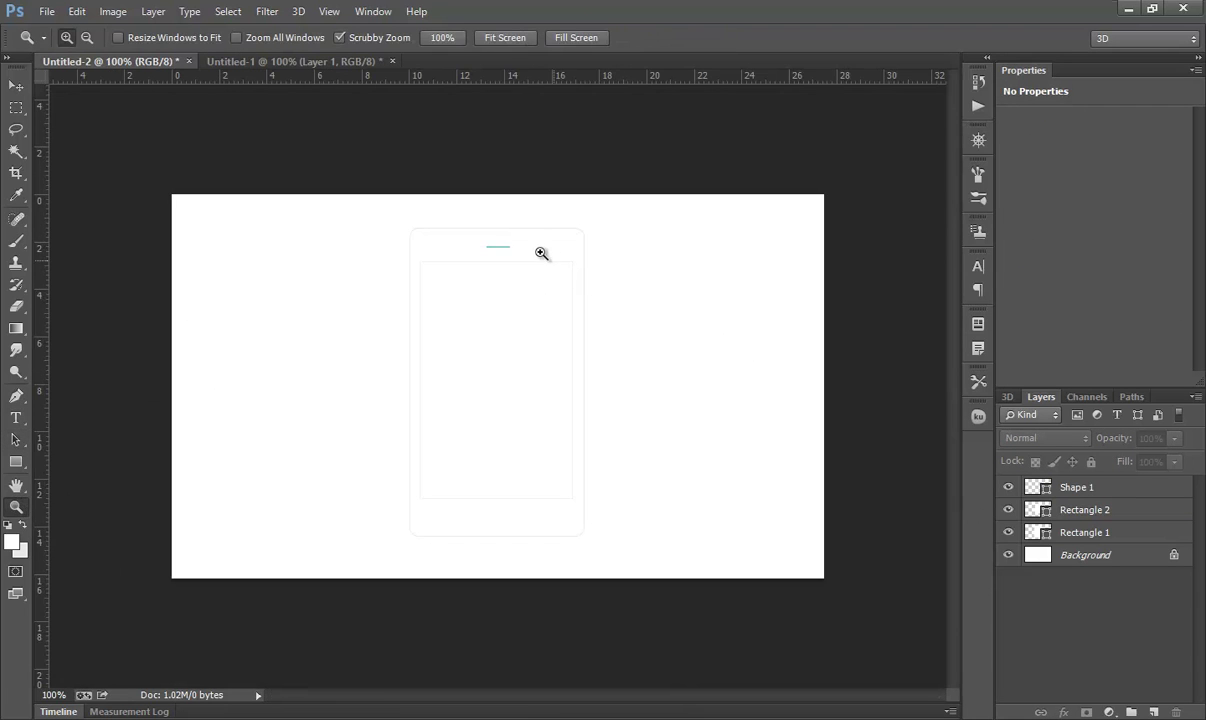
Draw a 22 px light-grey circle below the screen and remove its teal outline.
left_click_drag(442, 490, 578, 544)
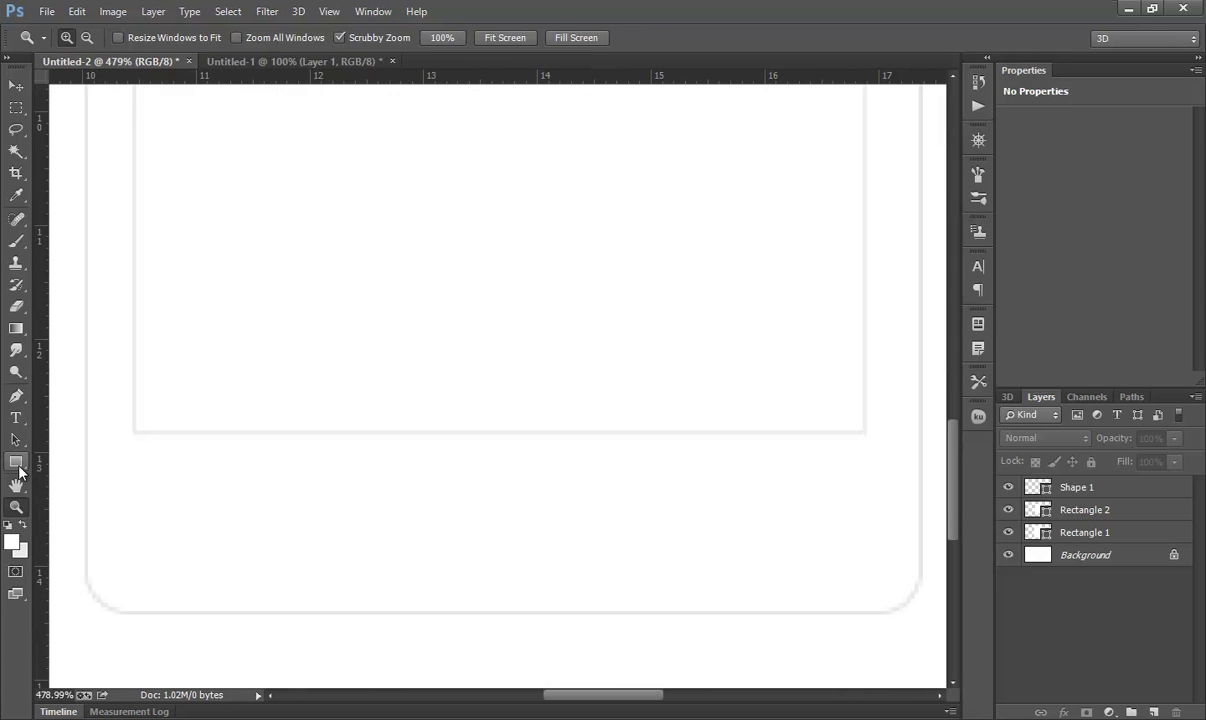
left_click_drag(20, 472, 79, 494)
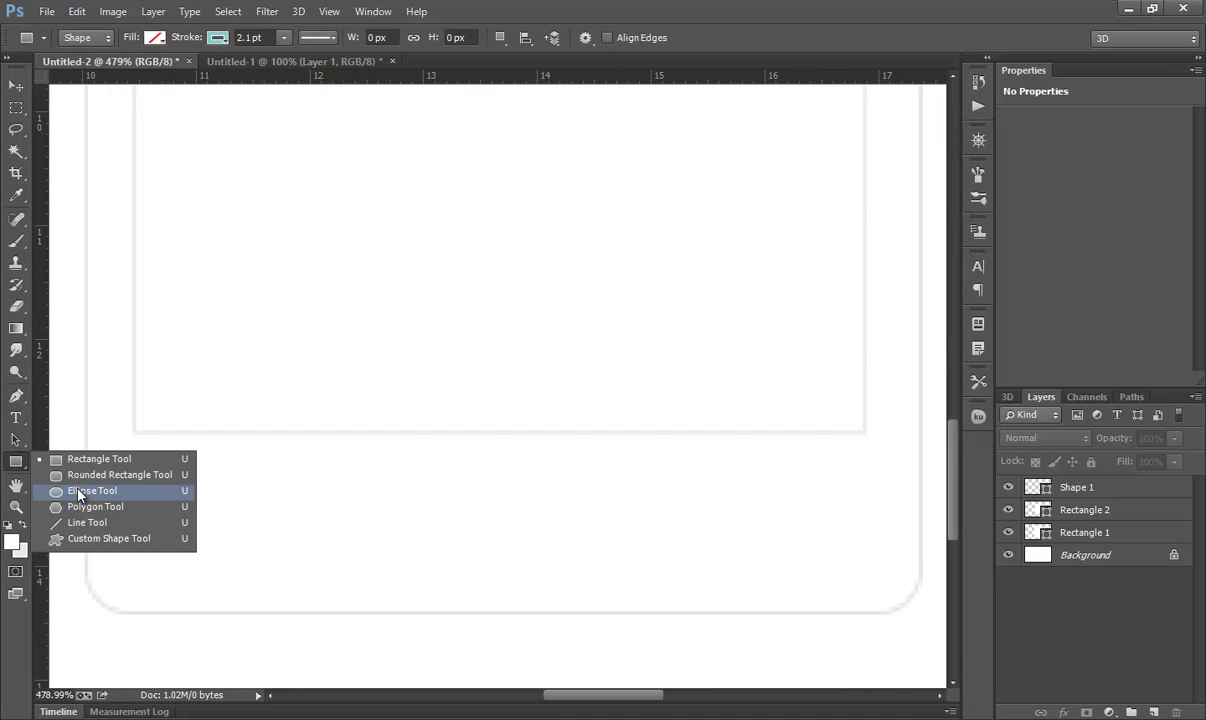
left_click(78, 491)
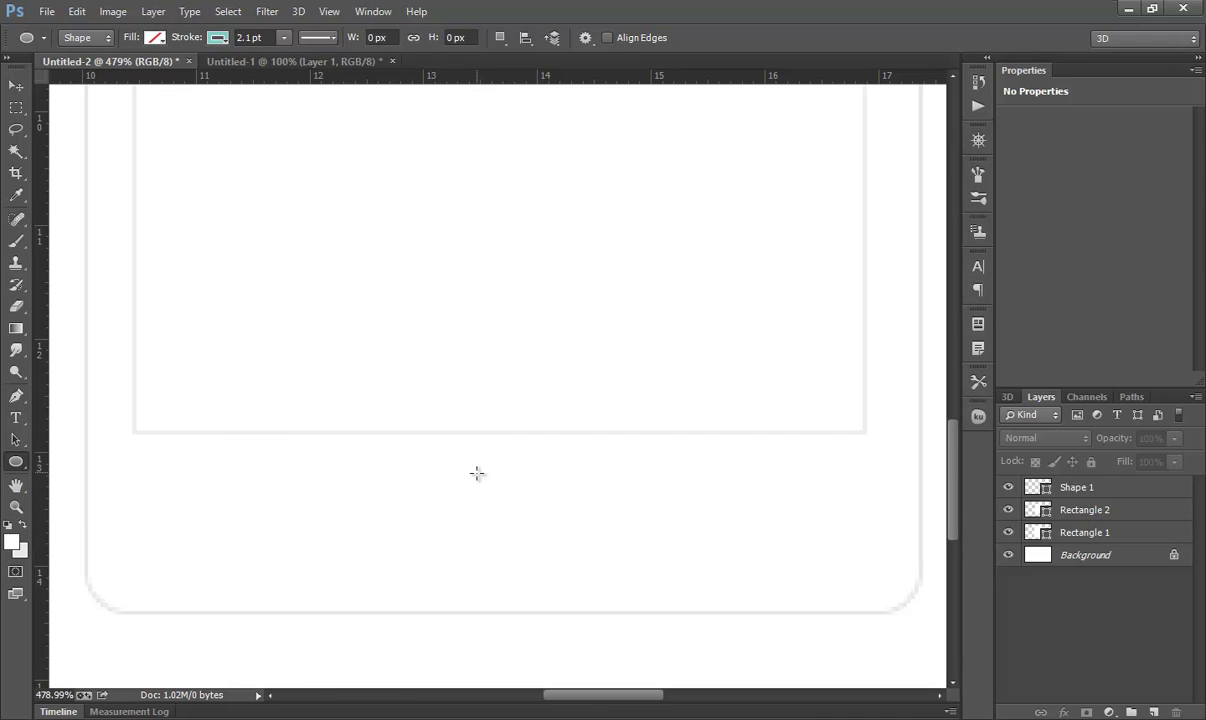
left_click_drag(485, 482, 574, 571)
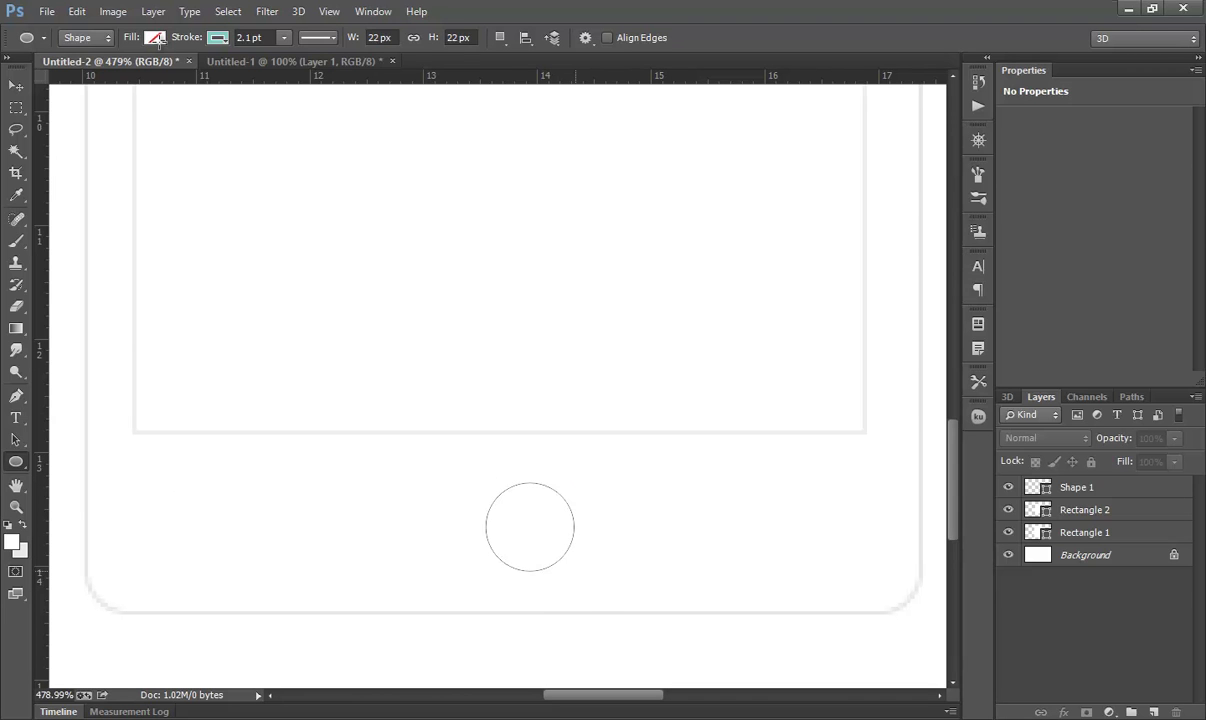
left_click(156, 38)
left_click(210, 38)
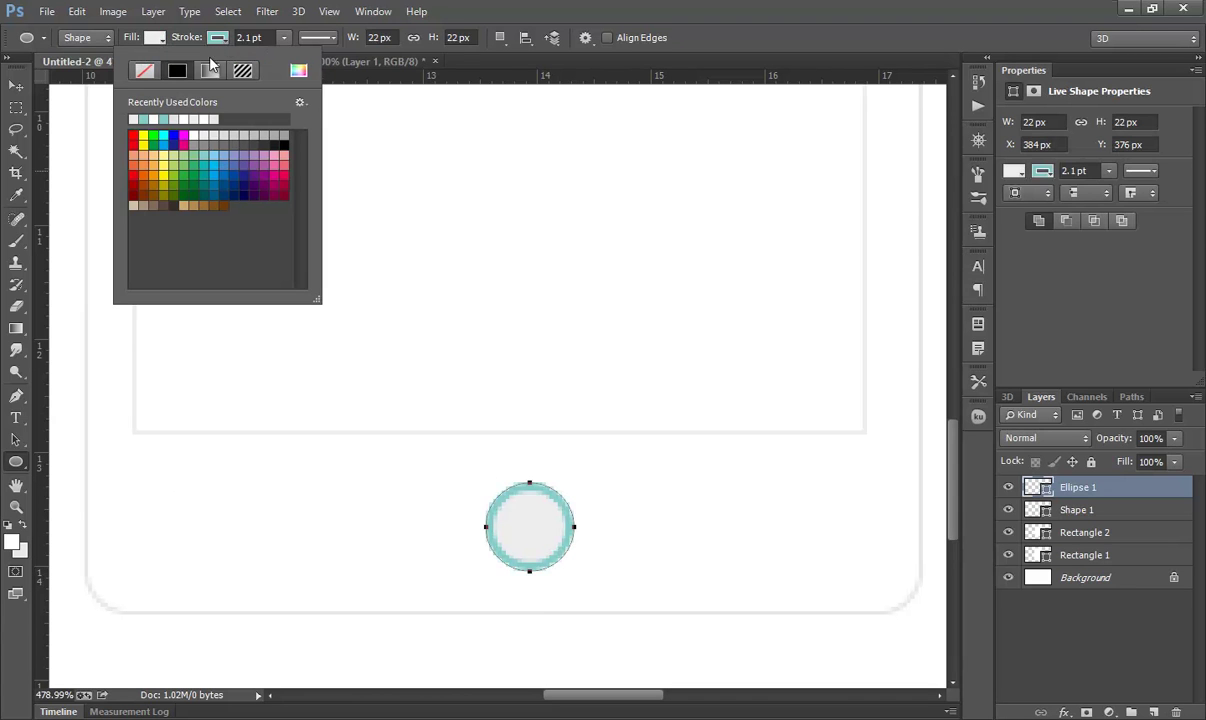
left_click(150, 71)
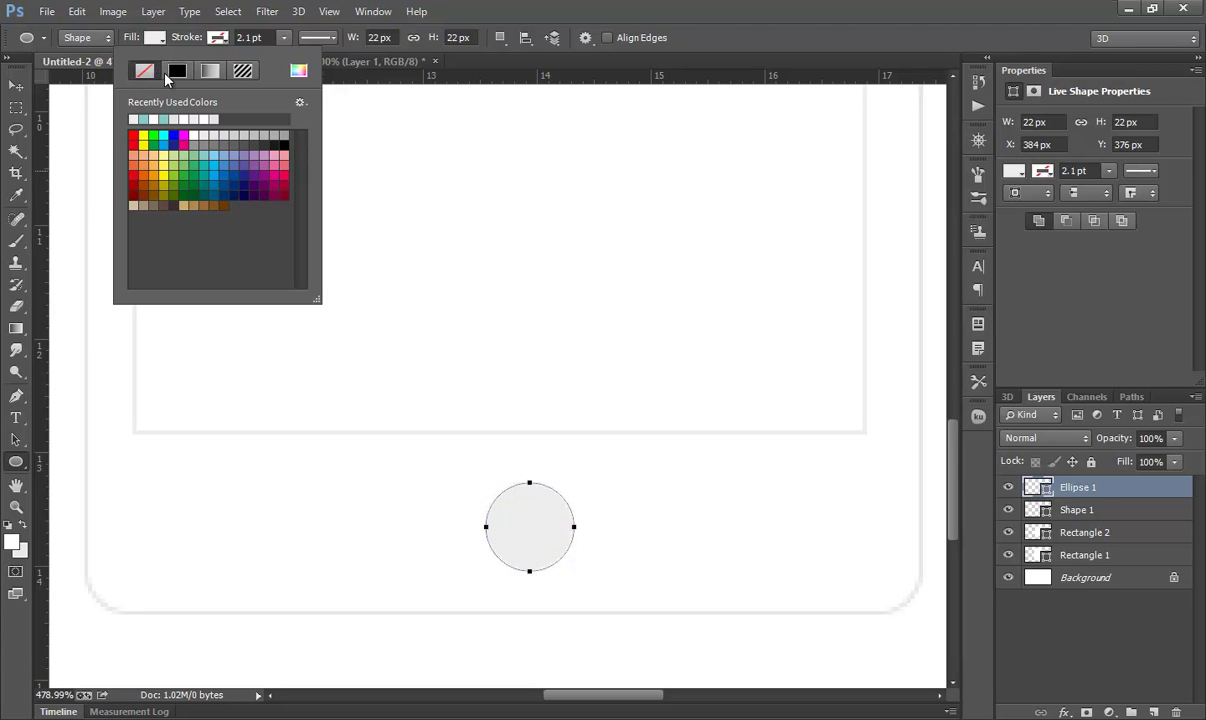
Give the home button an inner shadow with distance 3, size 3, choke about 5, colour d7d7d7.
right_click(1087, 492)
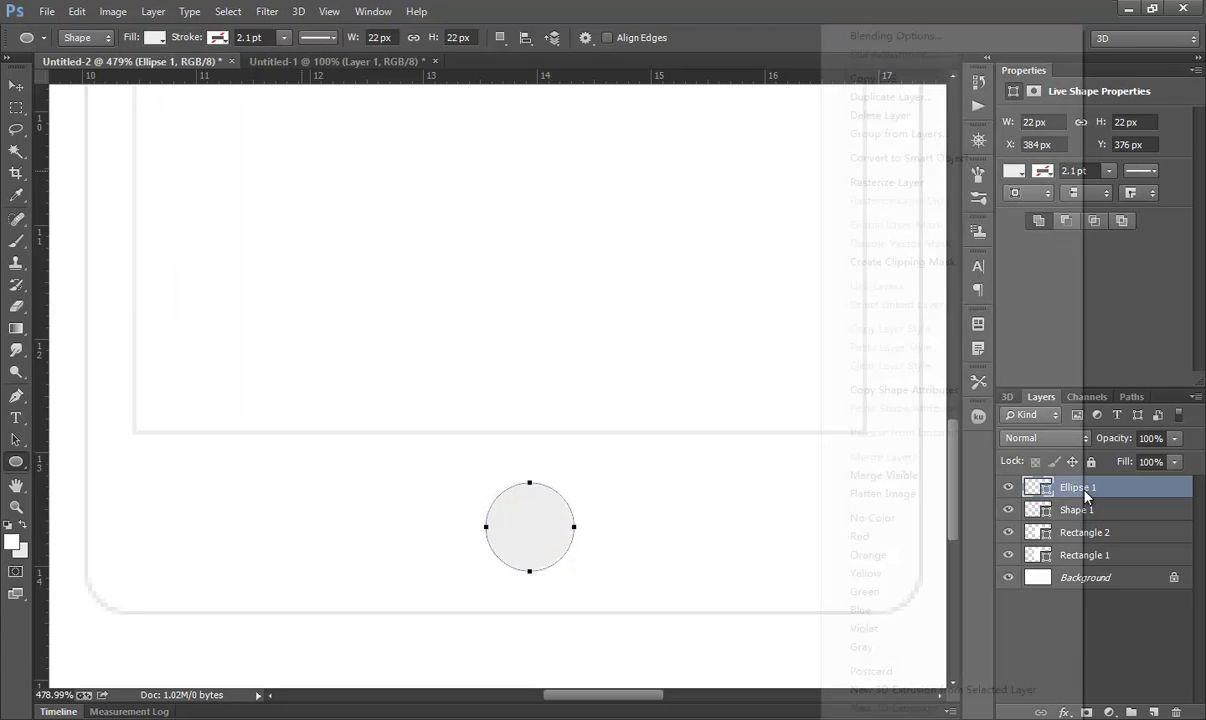
left_click(895, 38)
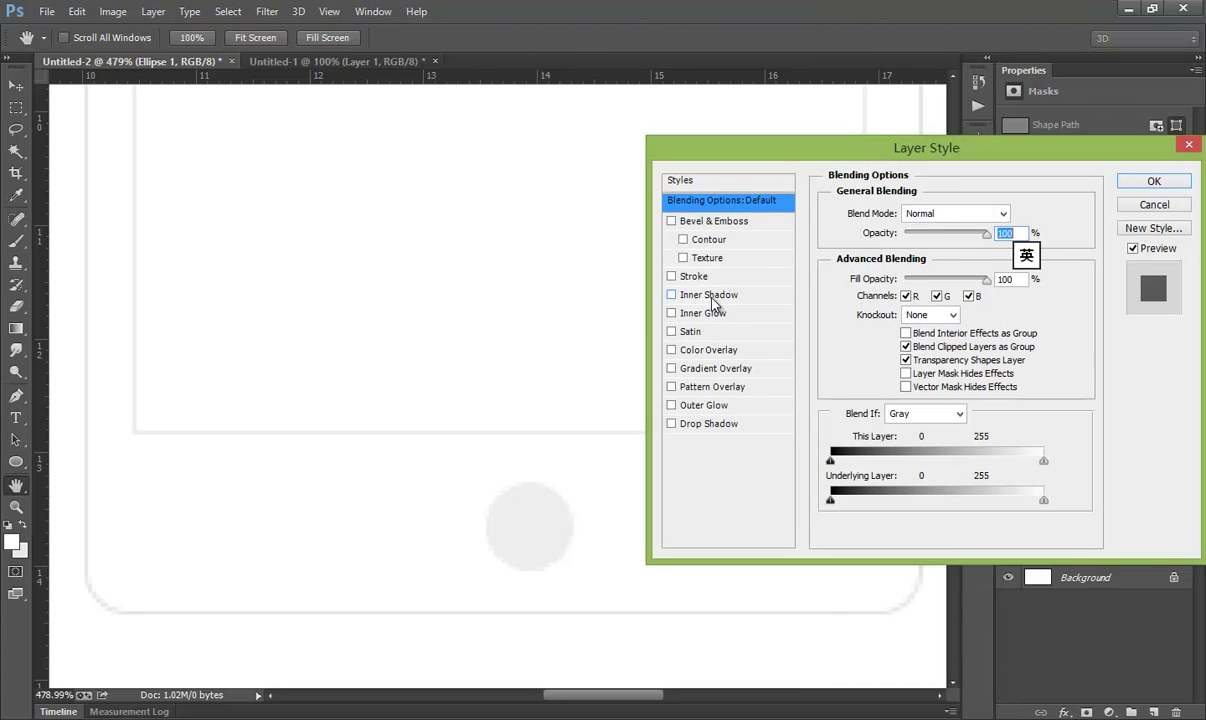
left_click(710, 295)
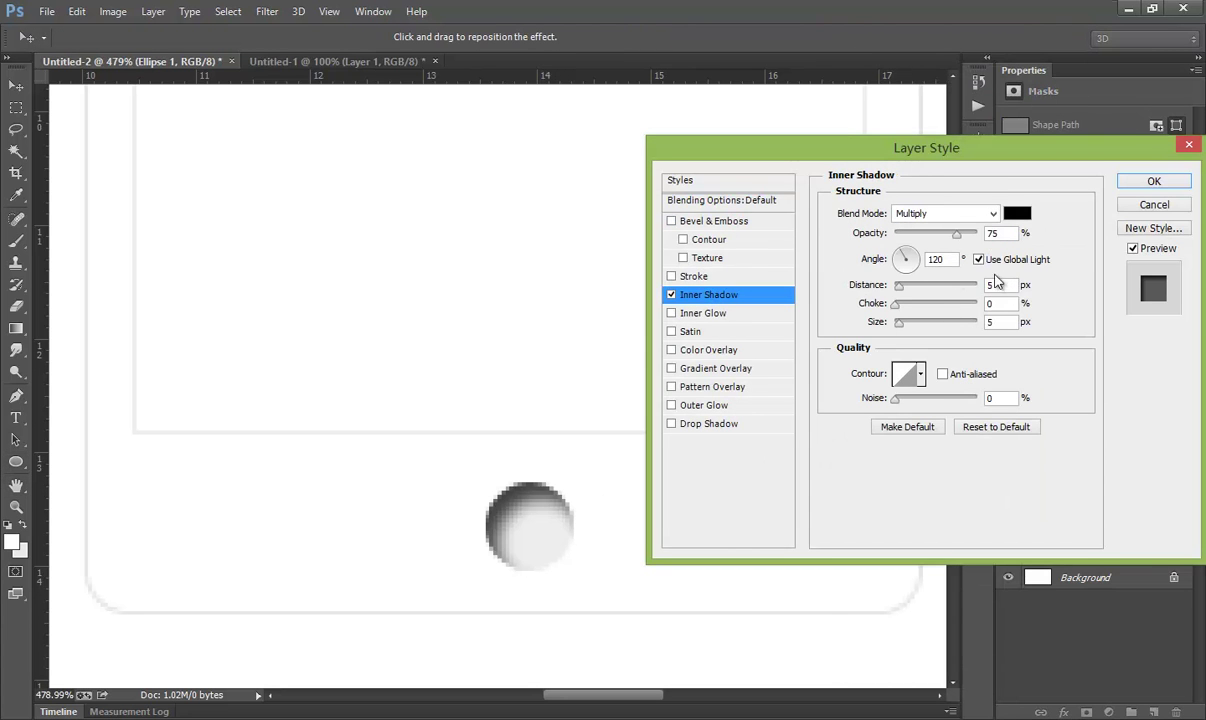
type("3")
key("Tab")
key("Tab")
type("3")
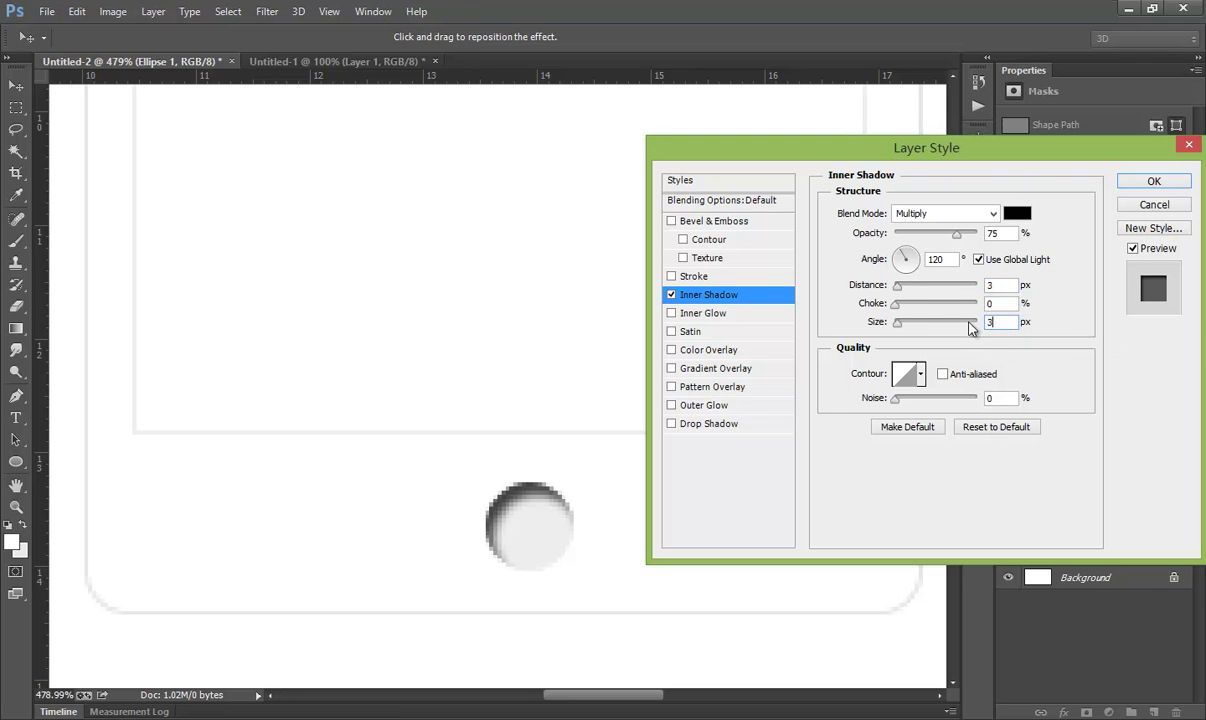
left_click_drag(897, 305, 911, 313)
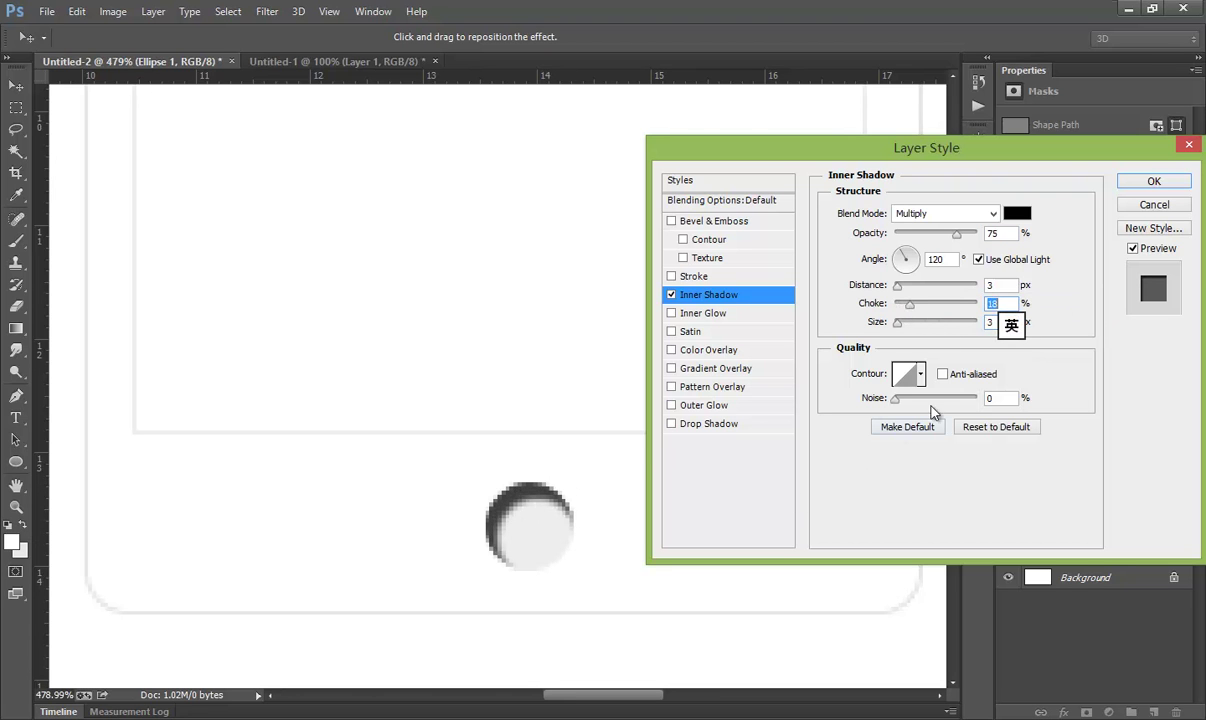
left_click(1017, 212)
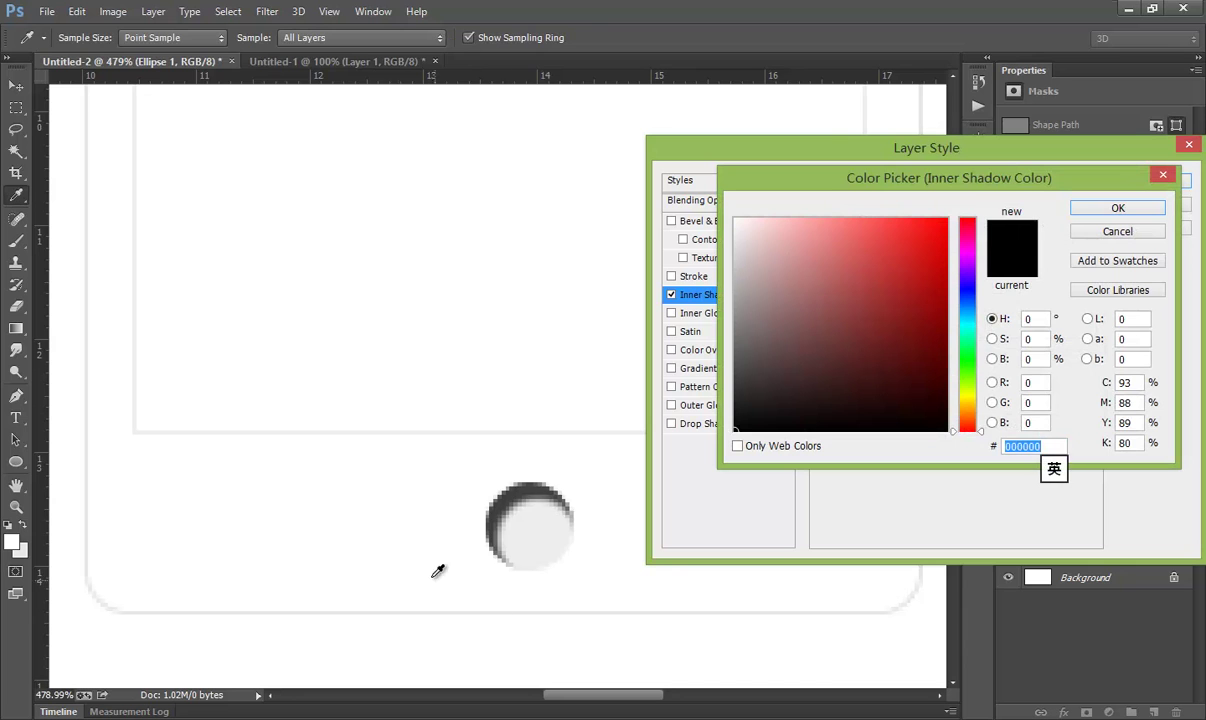
left_click(423, 510)
left_click(540, 532)
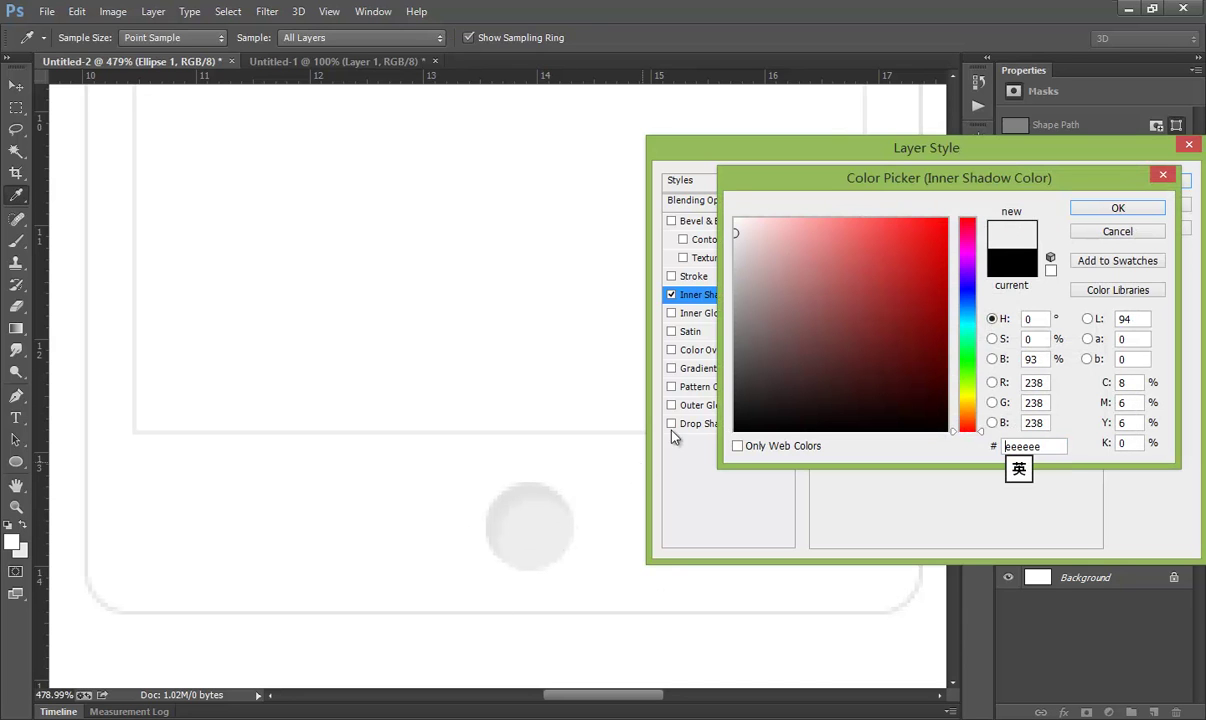
left_click(734, 251)
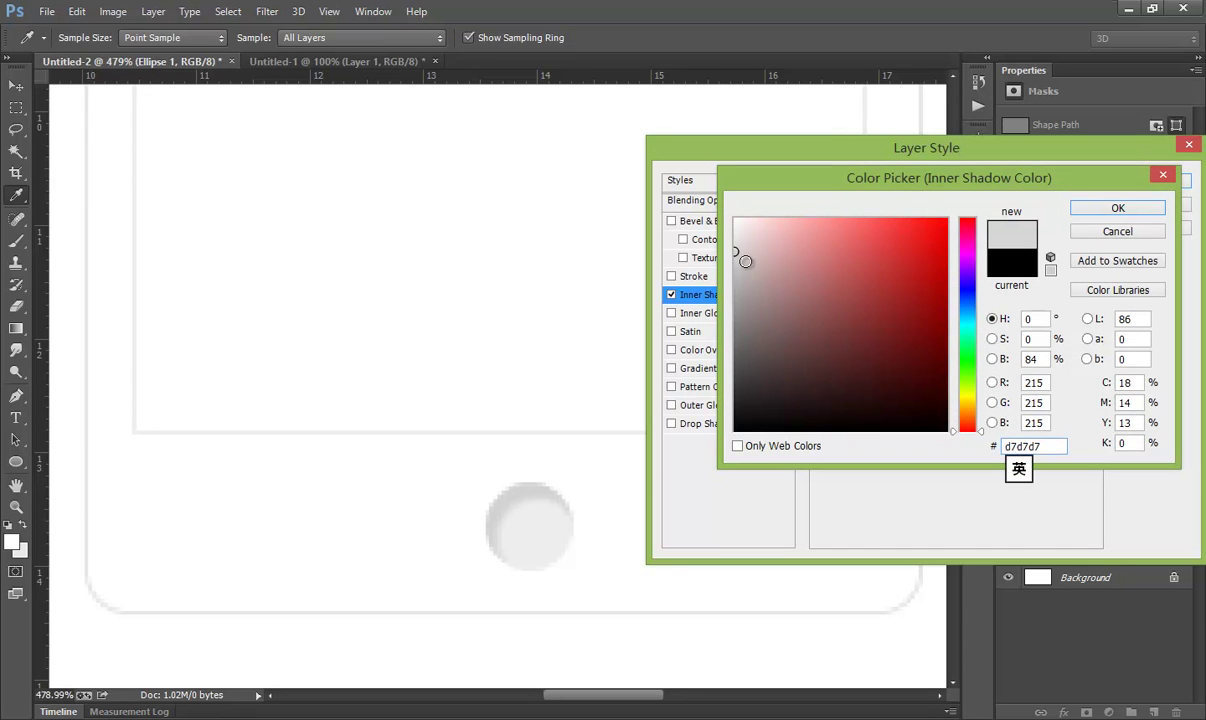
left_click(1109, 215)
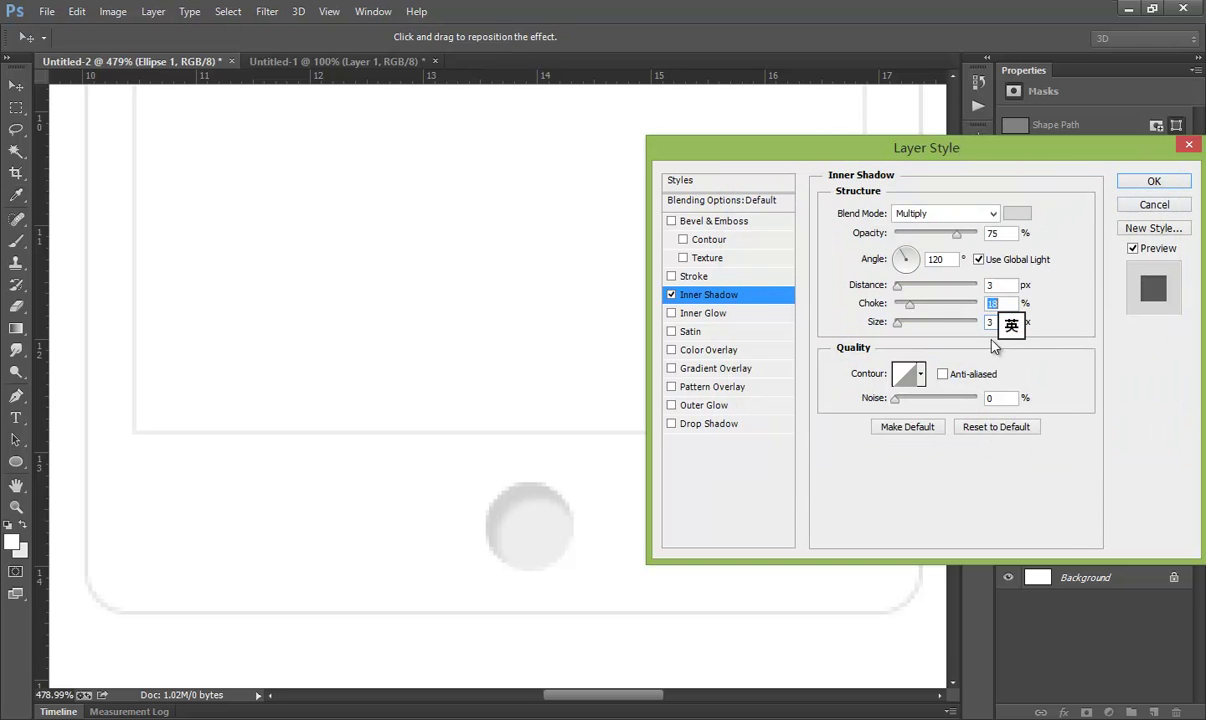
left_click_drag(913, 311, 901, 311)
Add a 1 px d2d2d2 stroke at 61% opacity to the home button.
left_click(685, 276)
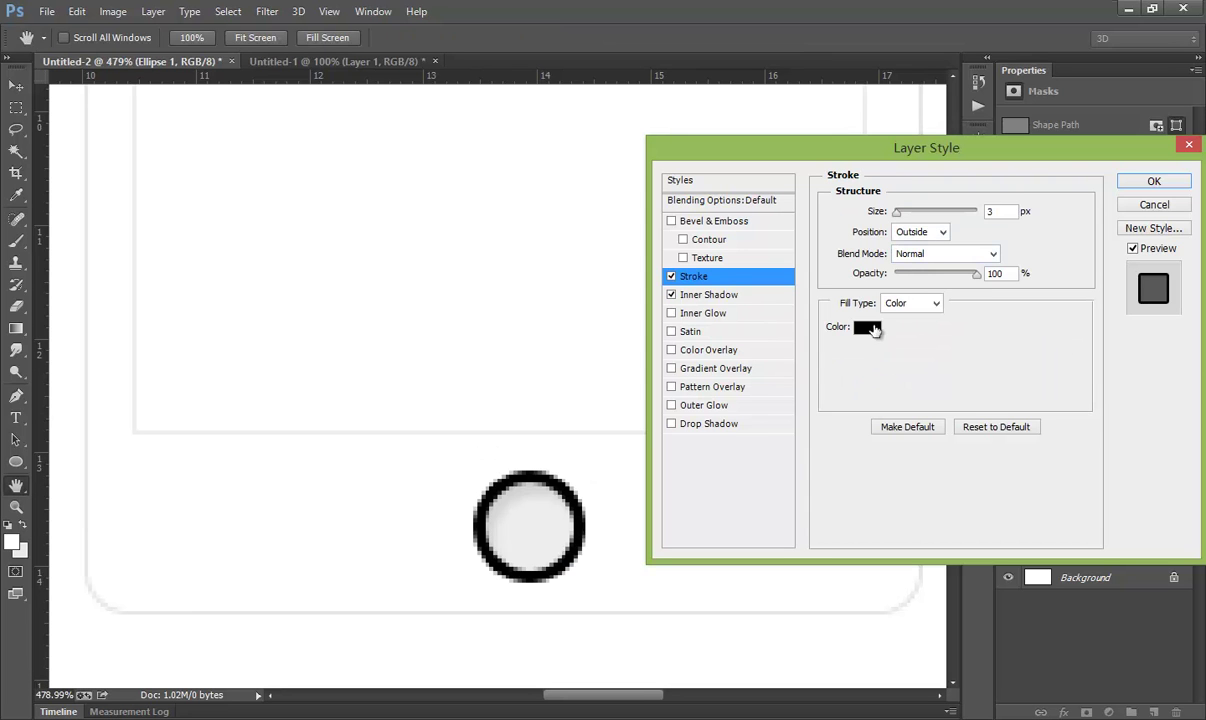
left_click(868, 330)
left_click(720, 256)
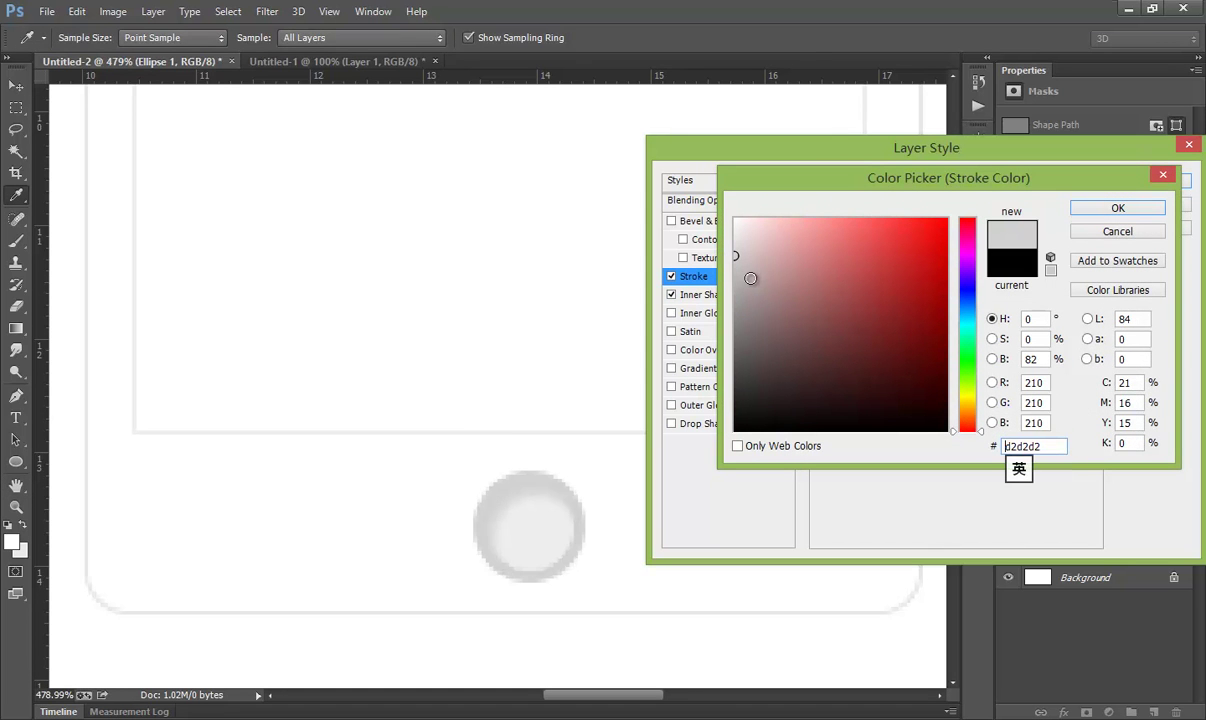
left_click(1118, 207)
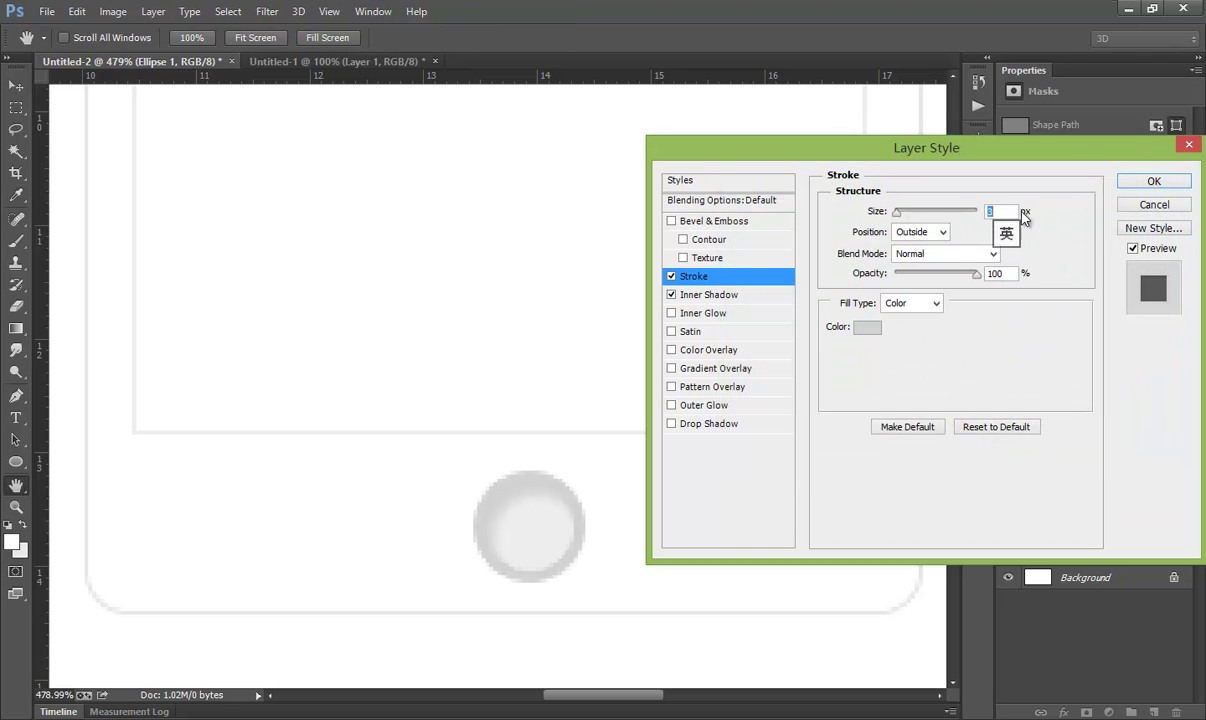
type("1")
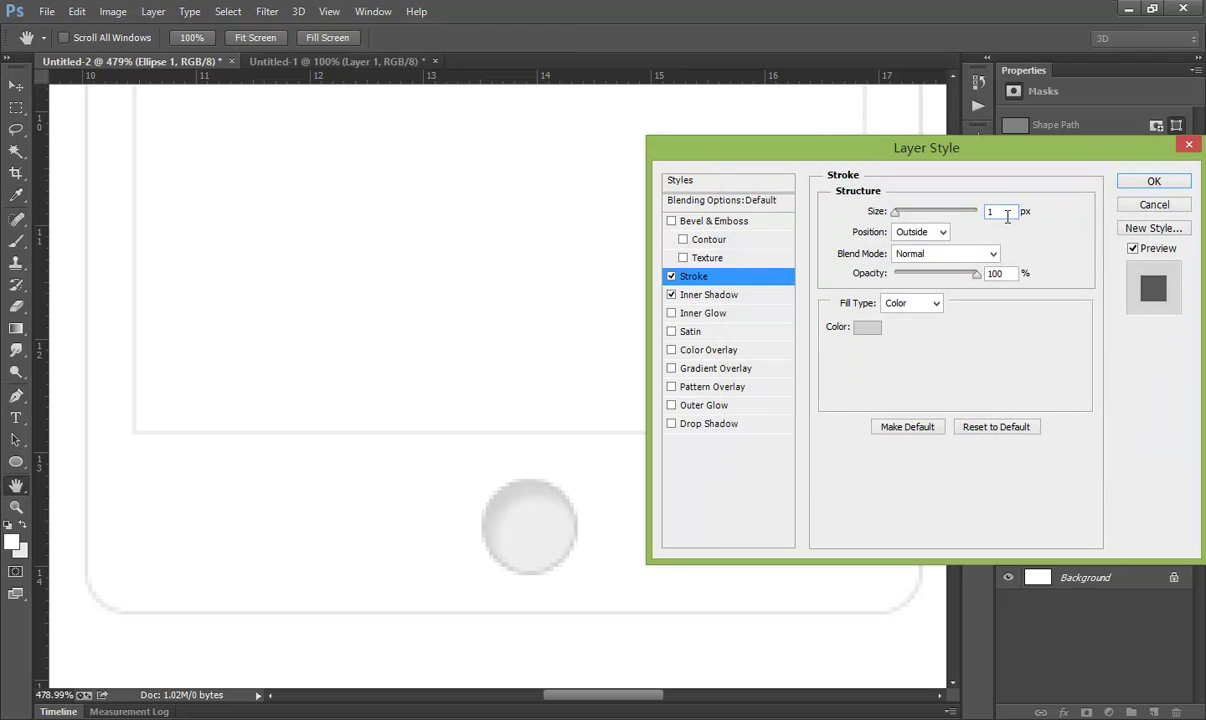
left_click_drag(977, 278, 945, 278)
left_click(671, 277)
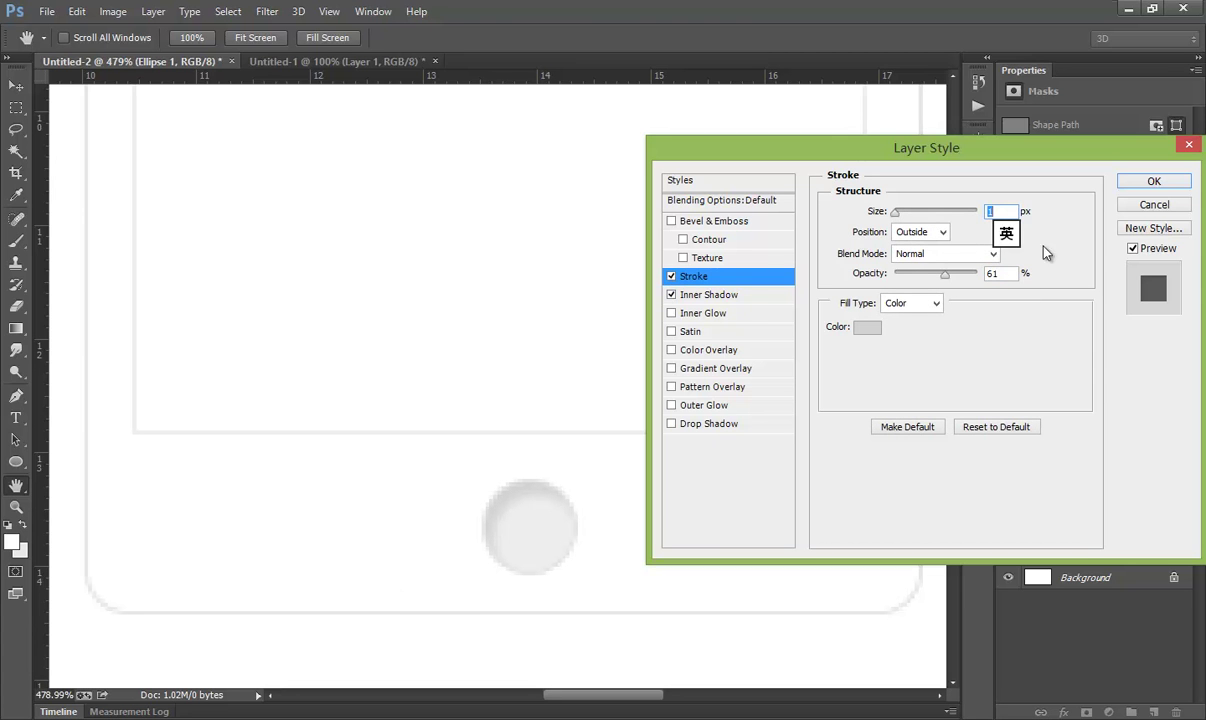
Apply the home button's layer effects and draw a small square left of the button.
left_click(1153, 182)
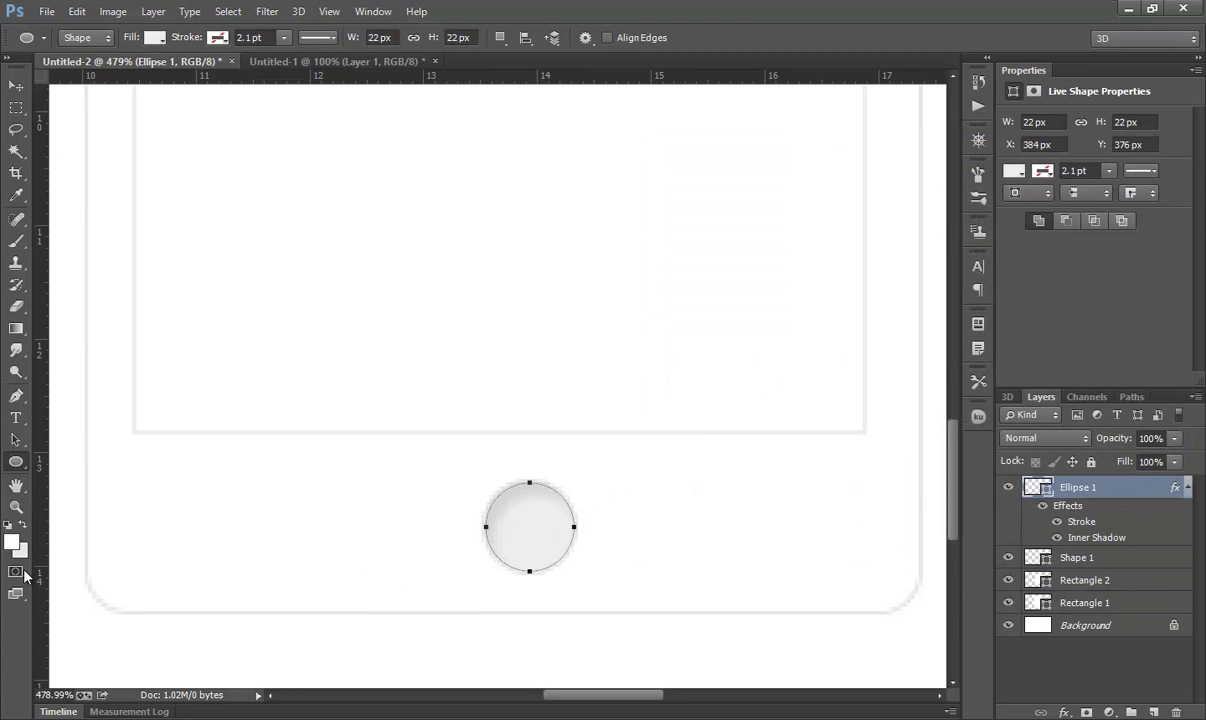
key("Return")
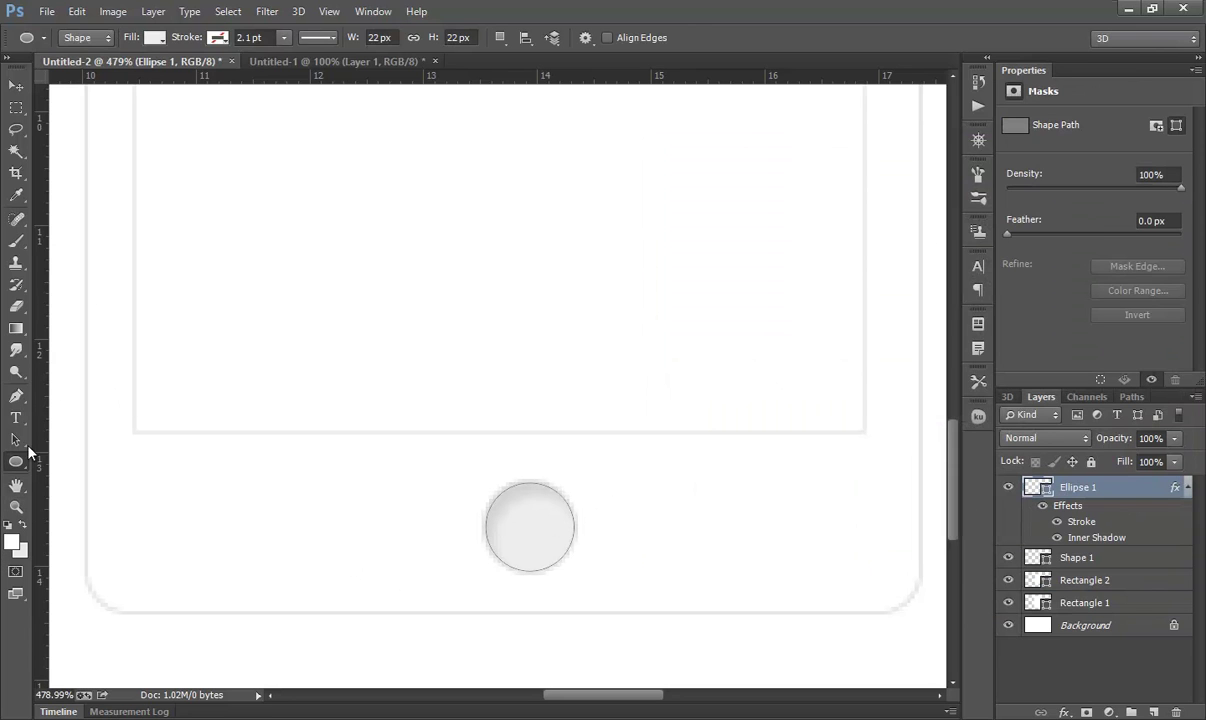
left_click(17, 462)
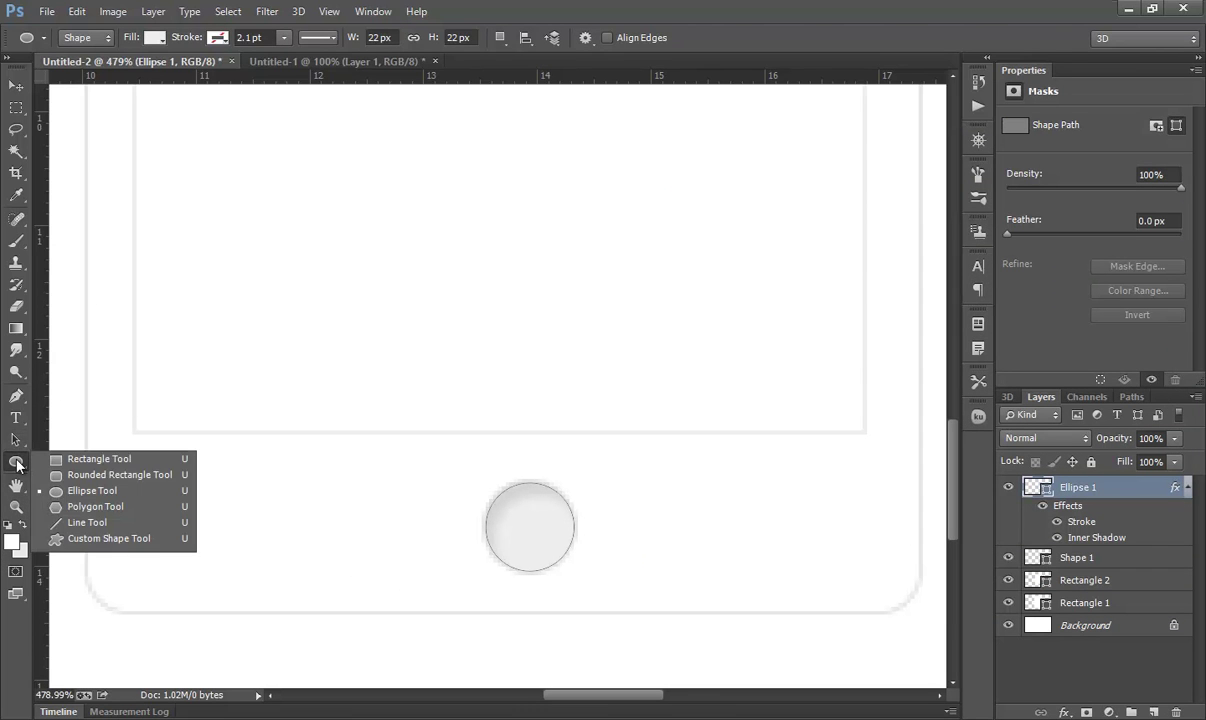
left_click(72, 459)
left_click_drag(248, 497, 275, 521)
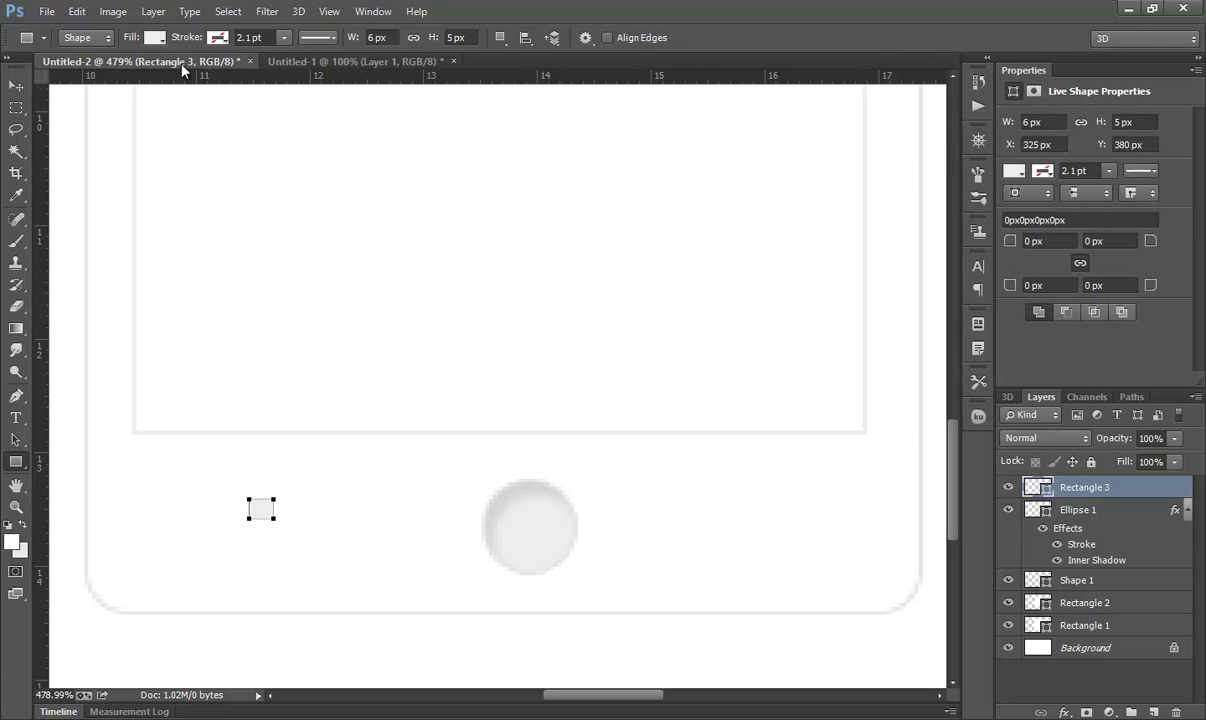
Give the square no fill and a light grey 1.3 pt outline.
left_click(155, 38)
left_click(81, 66)
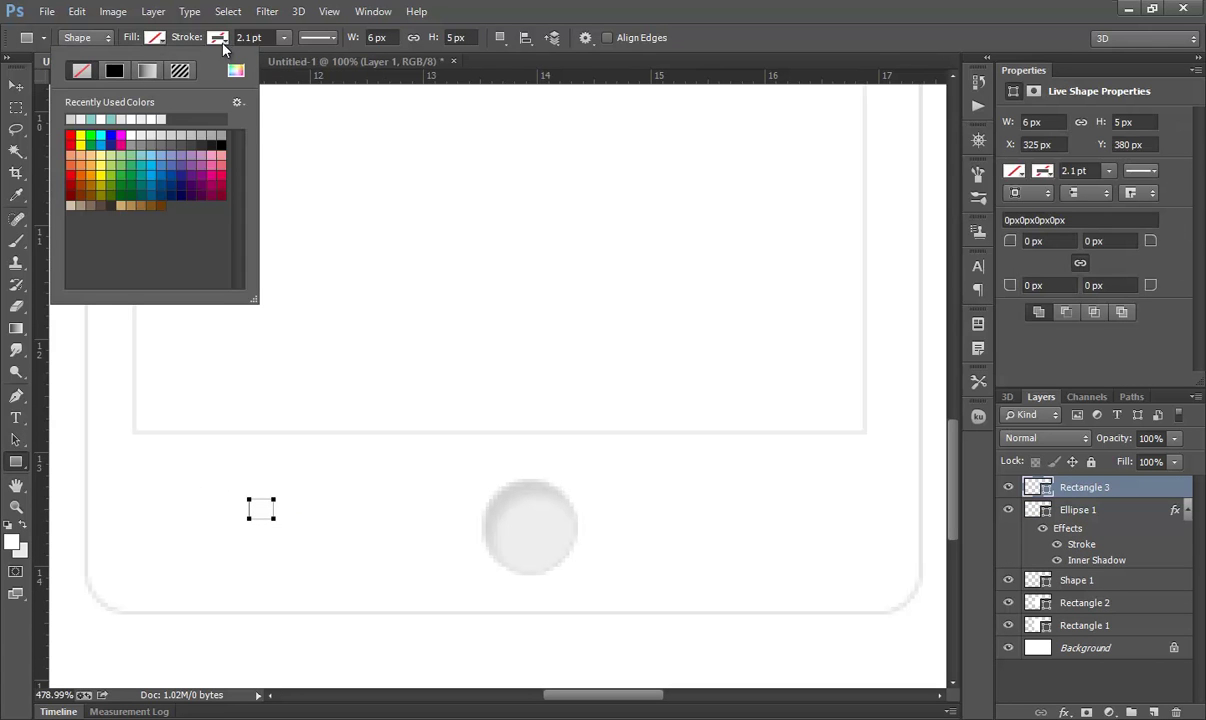
left_click(214, 38)
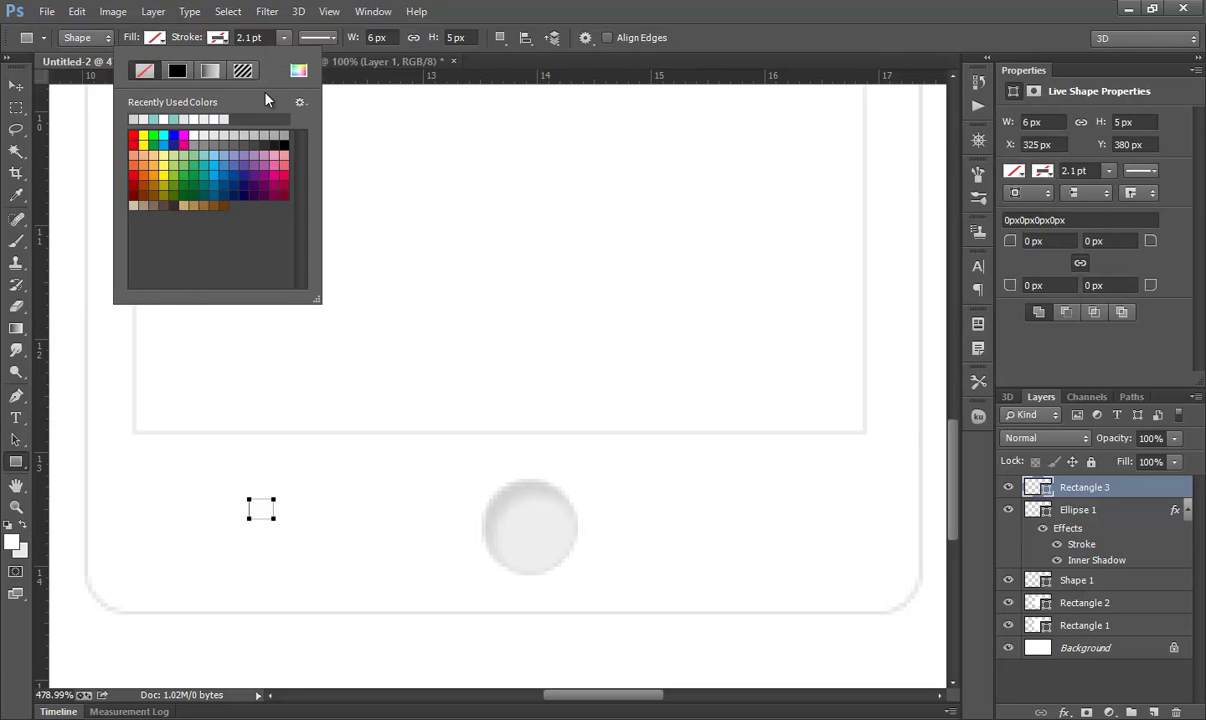
left_click(226, 135)
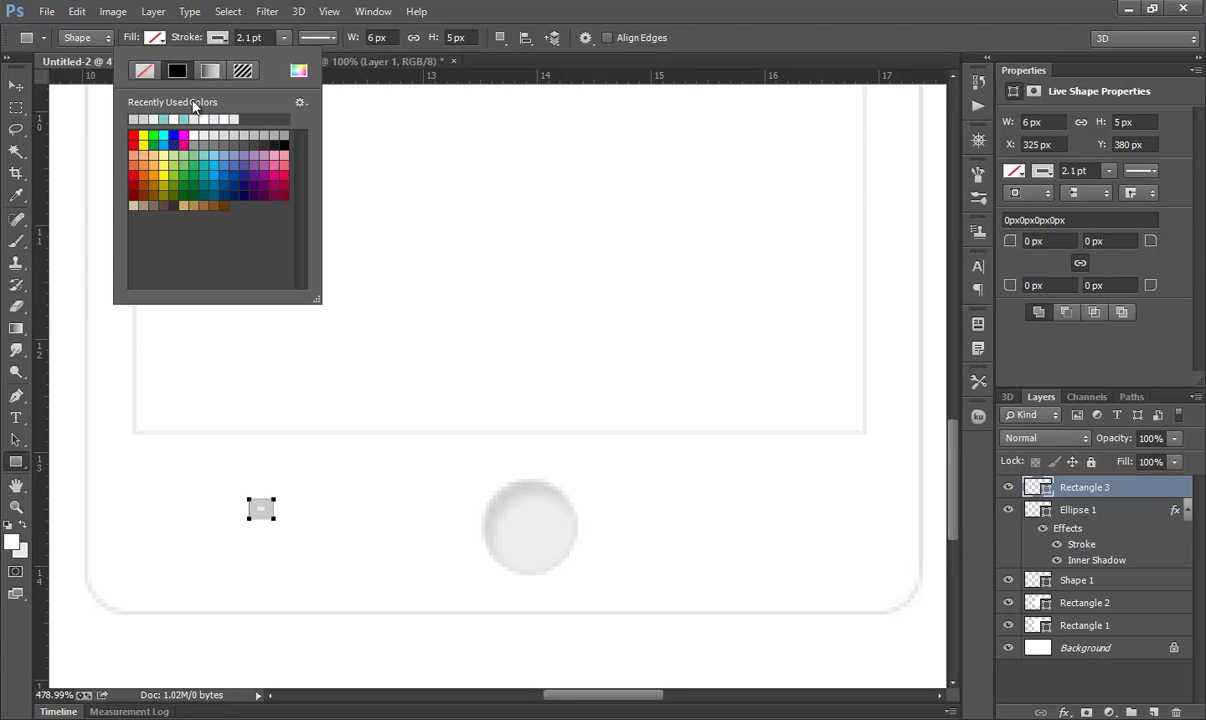
left_click(255, 38)
type("1.")
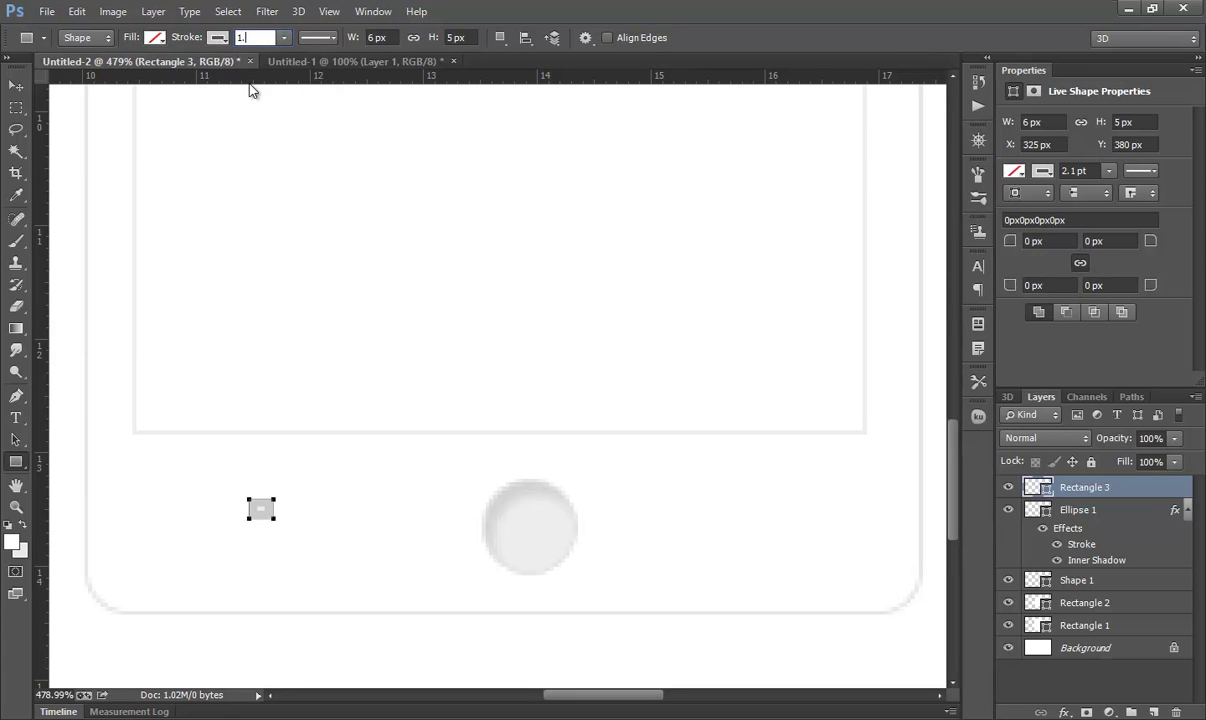
type("5")
key("Return")
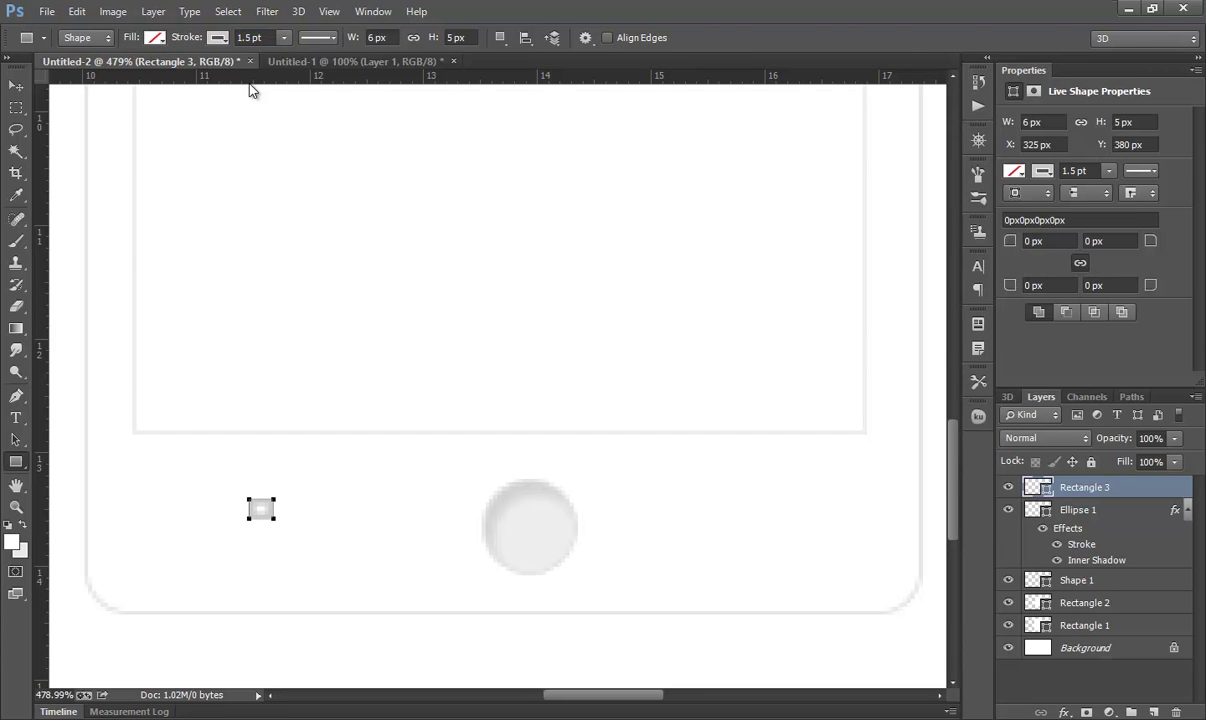
left_click(242, 38)
type("1.3")
key("Return")
Enlarge the square slightly to 8×7 px and move it onto the home button.
left_click(16, 439)
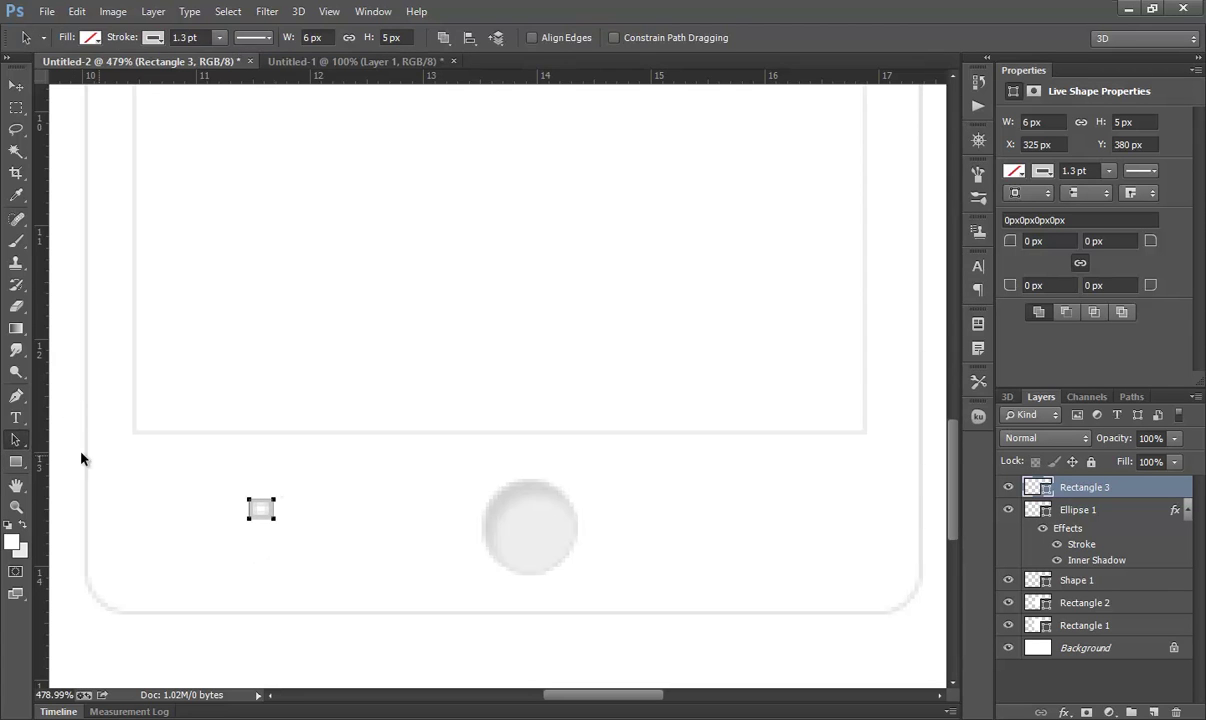
key("ctrl+t")
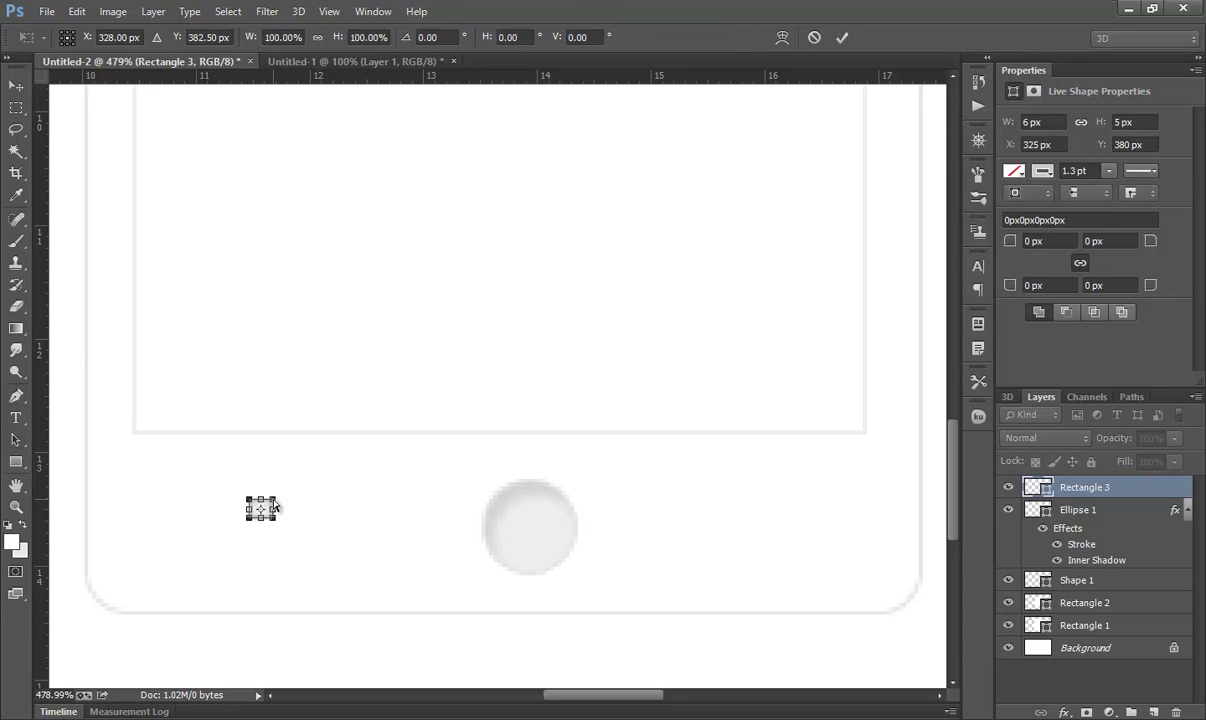
left_click_drag(273, 499, 278, 495)
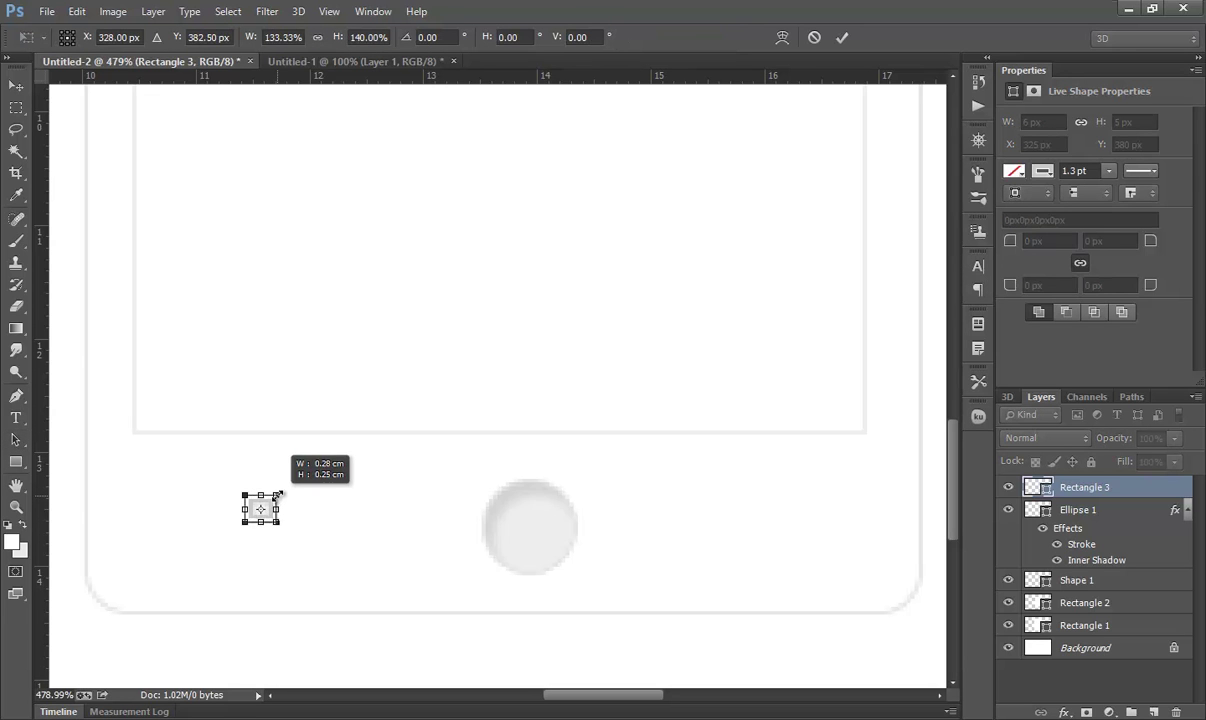
left_click_drag(277, 495, 278, 499)
left_click(825, 40)
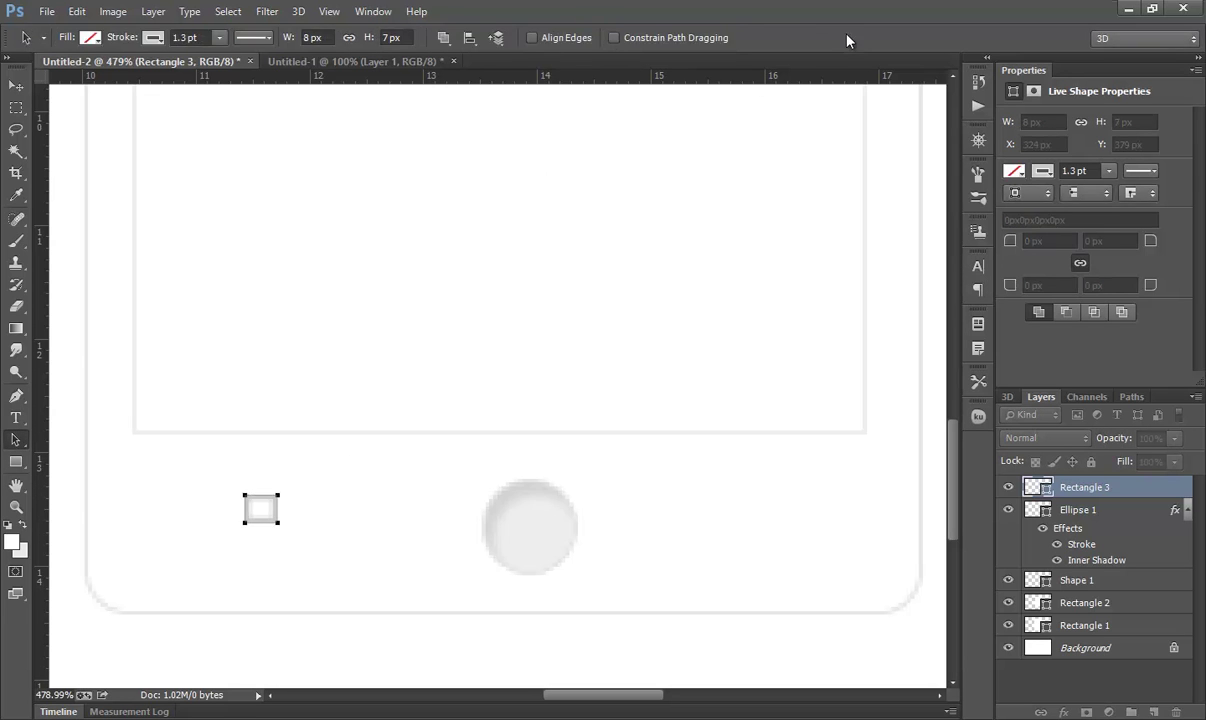
mouse_move(262, 500)
left_mouse_down()
mouse_move(509, 523)
mouse_move(541, 539)
left_mouse_up()
View the phone at 100% and select, then deselect, the home button shapes.
double_click(17, 510)
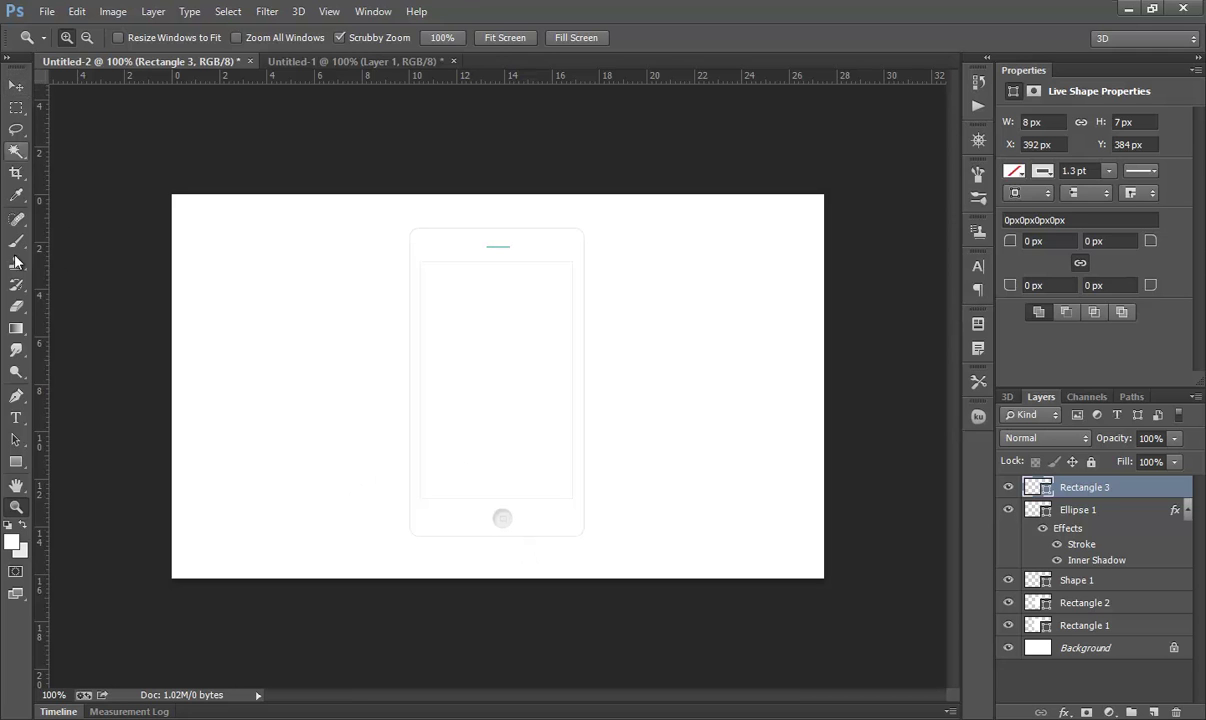
left_click(16, 439)
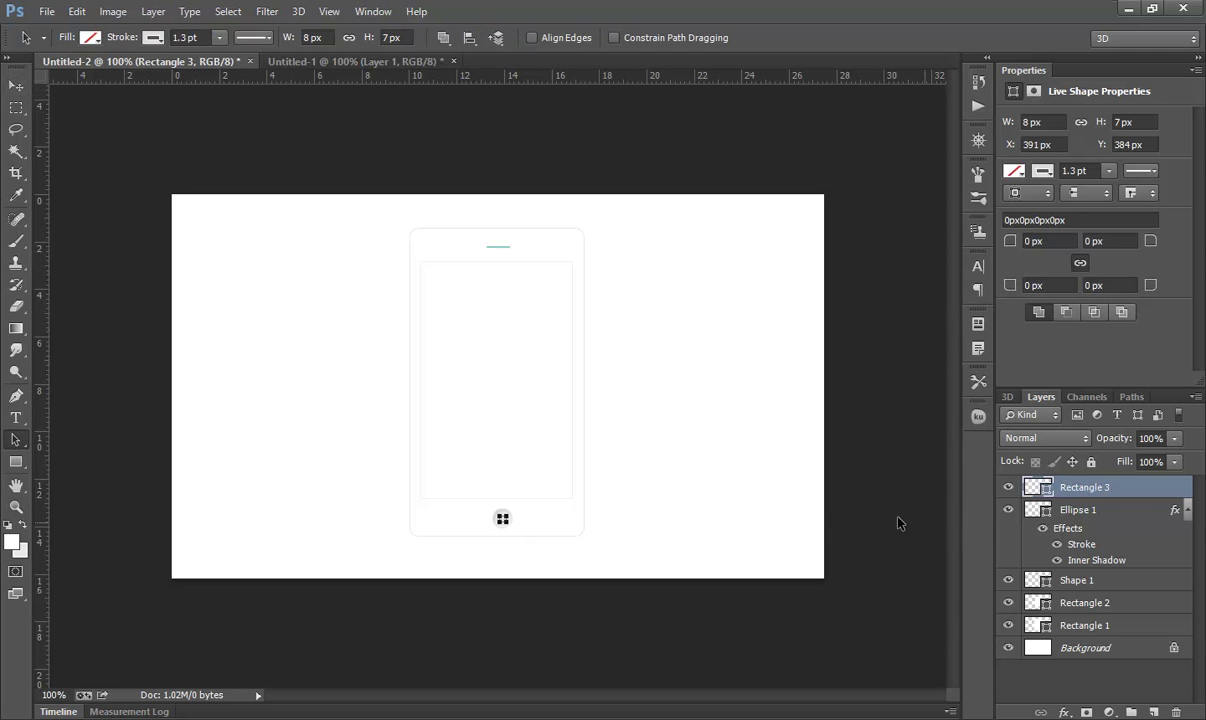
left_click(18, 509)
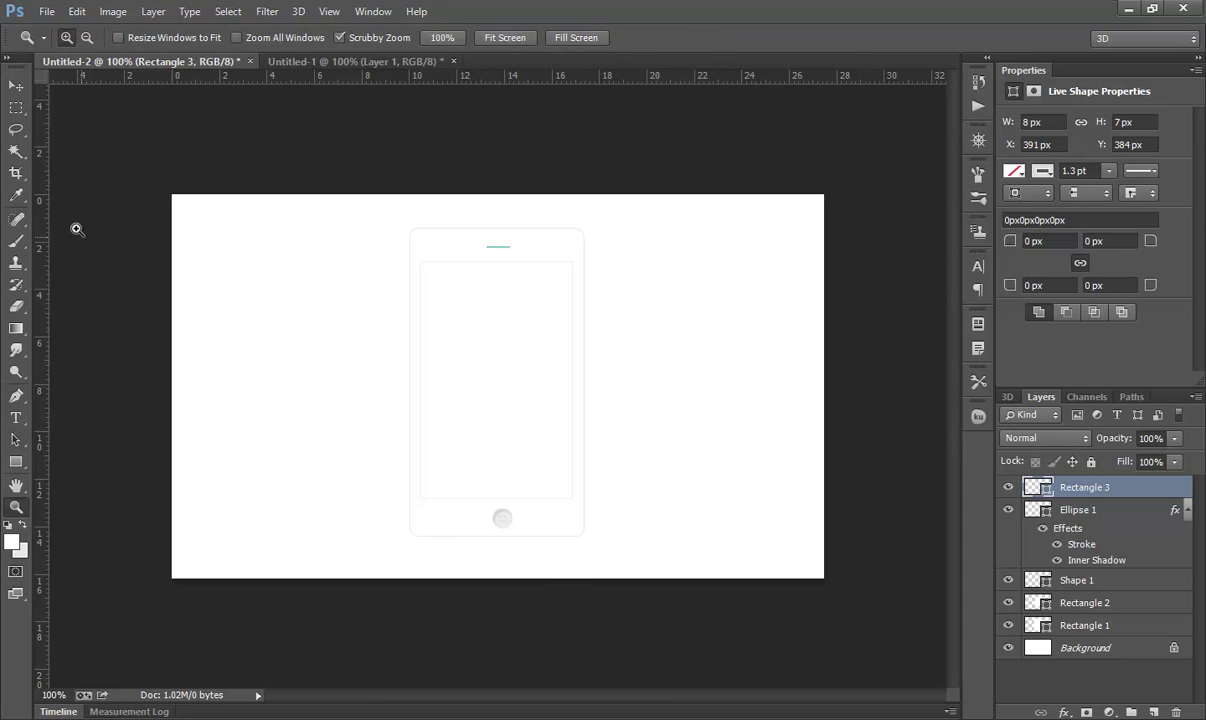
left_click(16, 439)
left_click(498, 521)
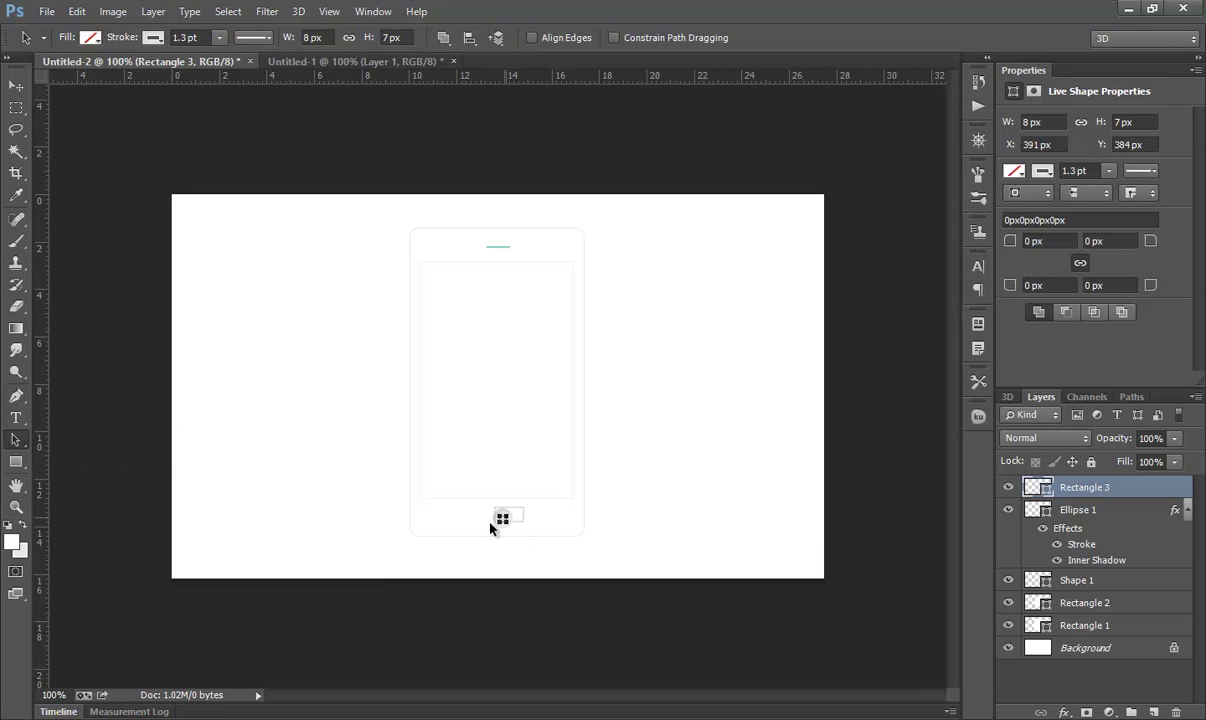
left_click(485, 529, "shift")
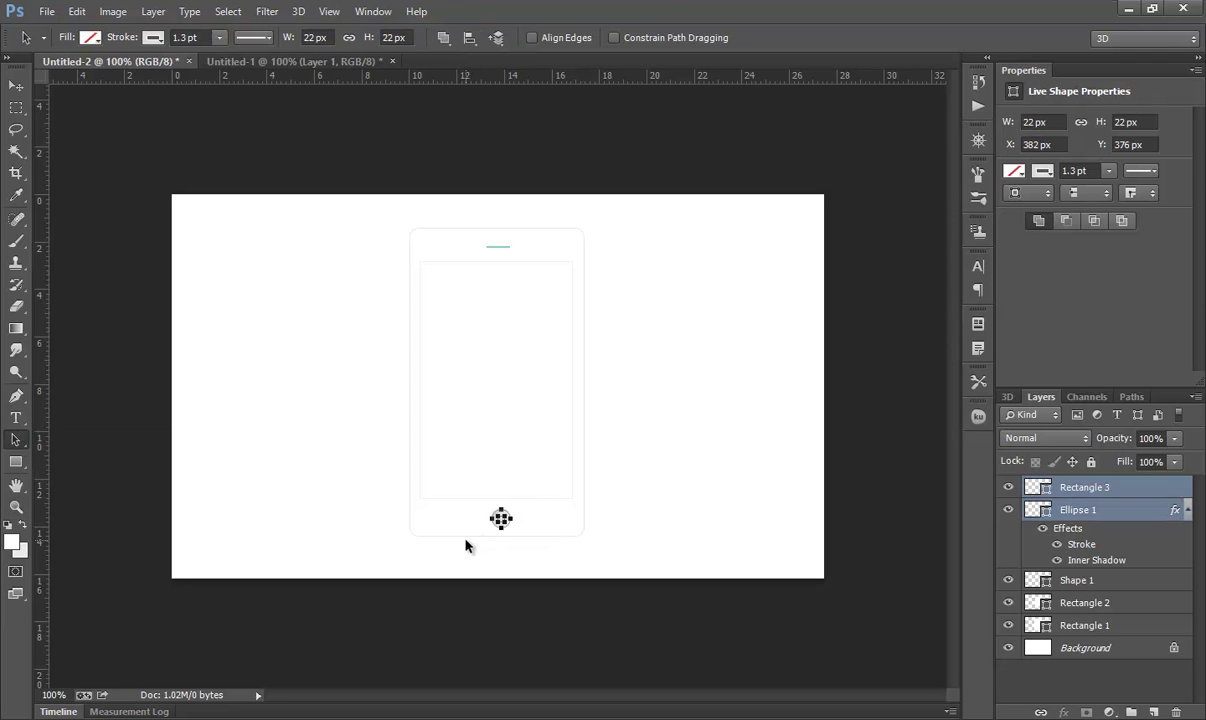
left_click(621, 488)
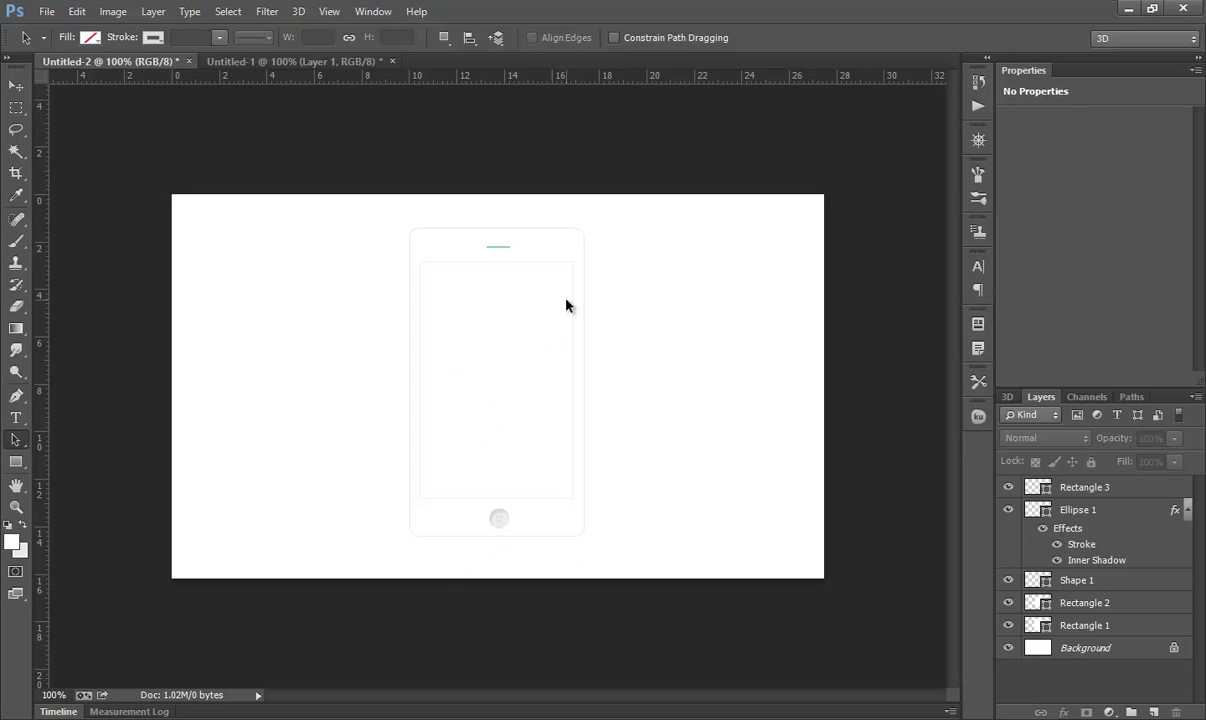
Narrow the phone body and screen rectangles together to about 96% width.
left_click_drag(600, 241, 560, 555)
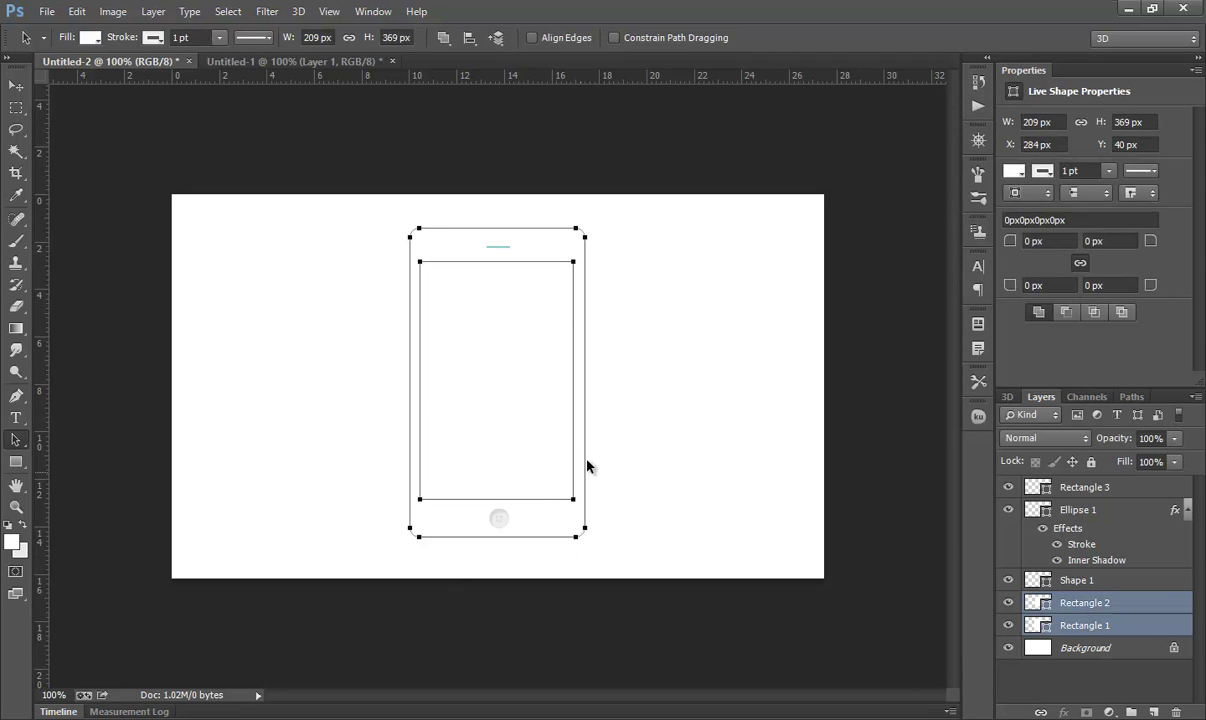
key("ctrl+t")
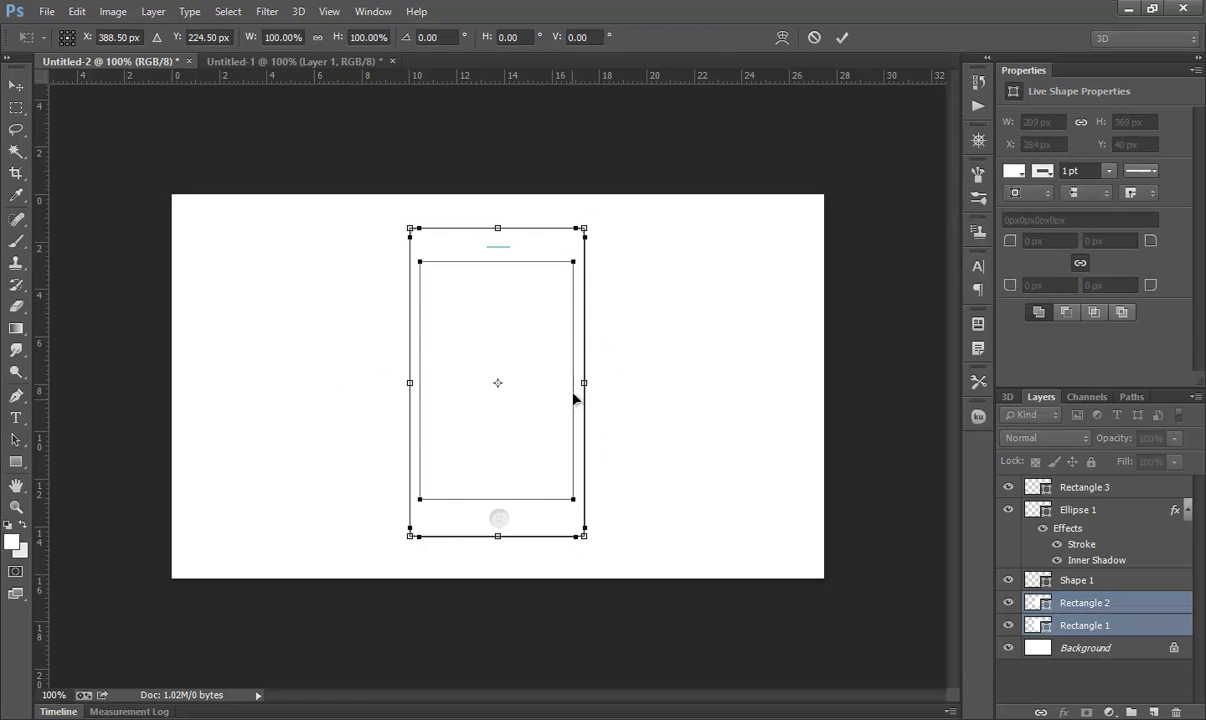
left_click_drag(581, 383, 578, 383)
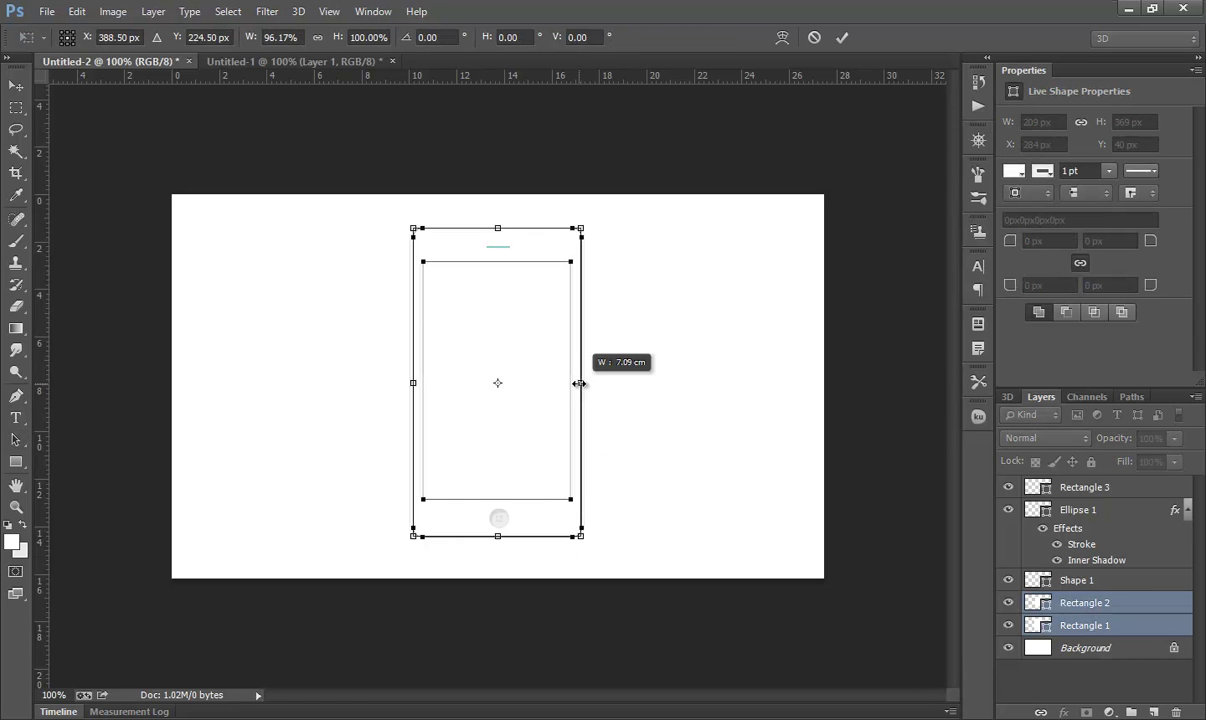
key("Return")
left_click(665, 392)
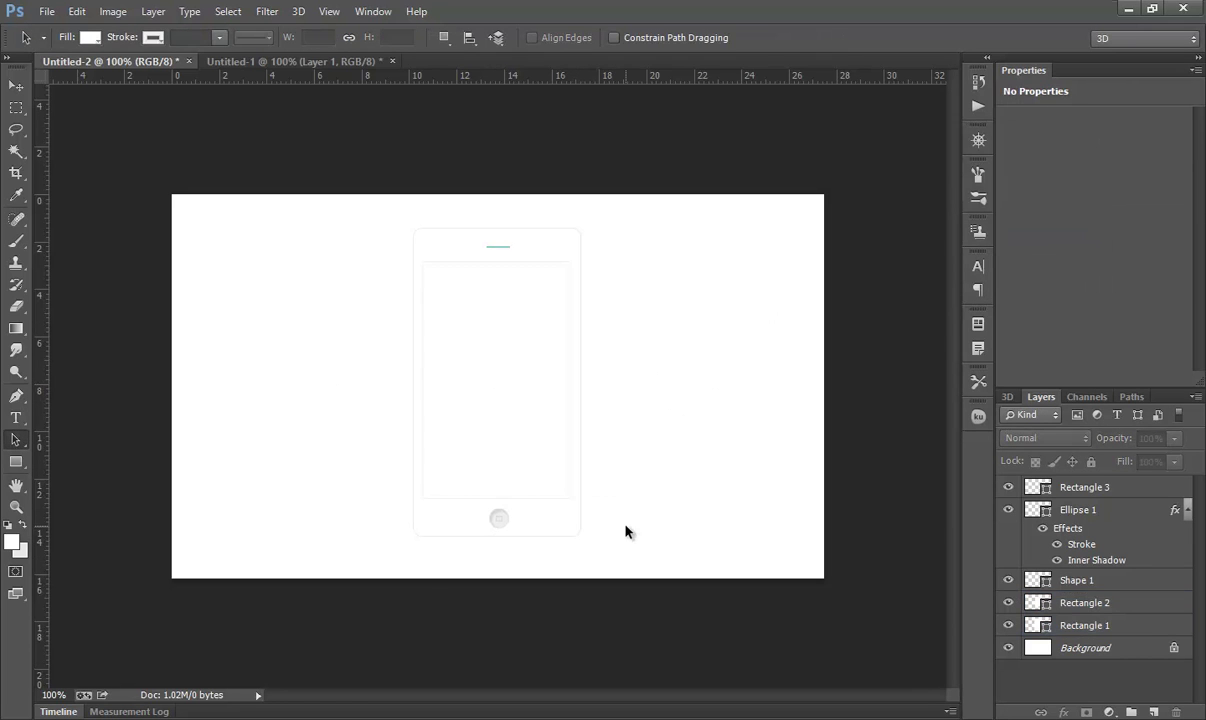
Bring the status bar from Untitled-1 into the mockup, close Untitled-1 unsaved, and place it atop the screen.
left_click(268, 61)
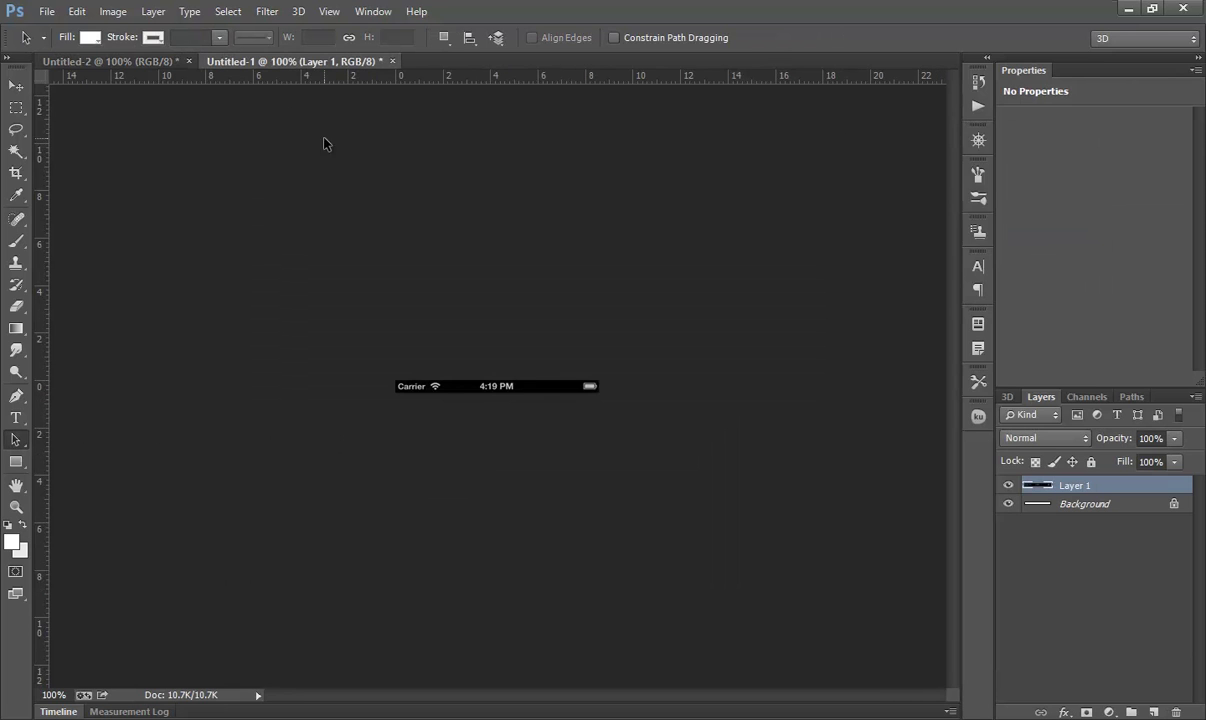
left_click_drag(308, 62, 543, 282)
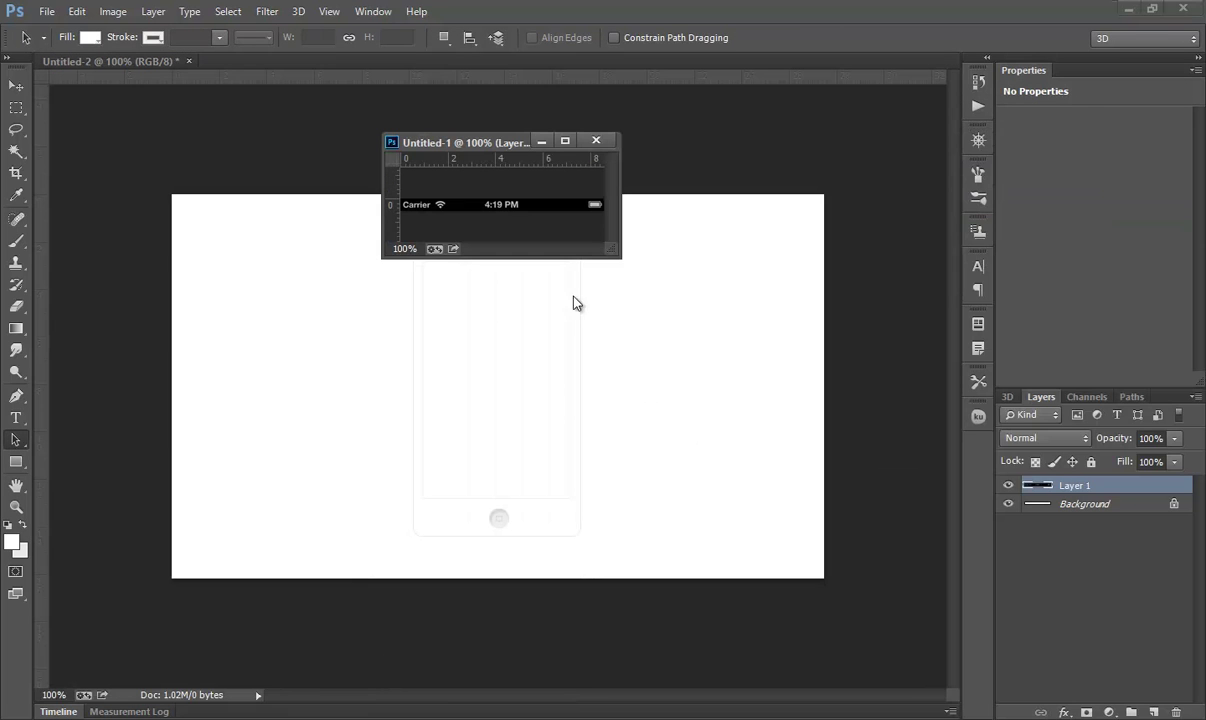
left_click(17, 88)
left_click_drag(485, 200, 370, 365)
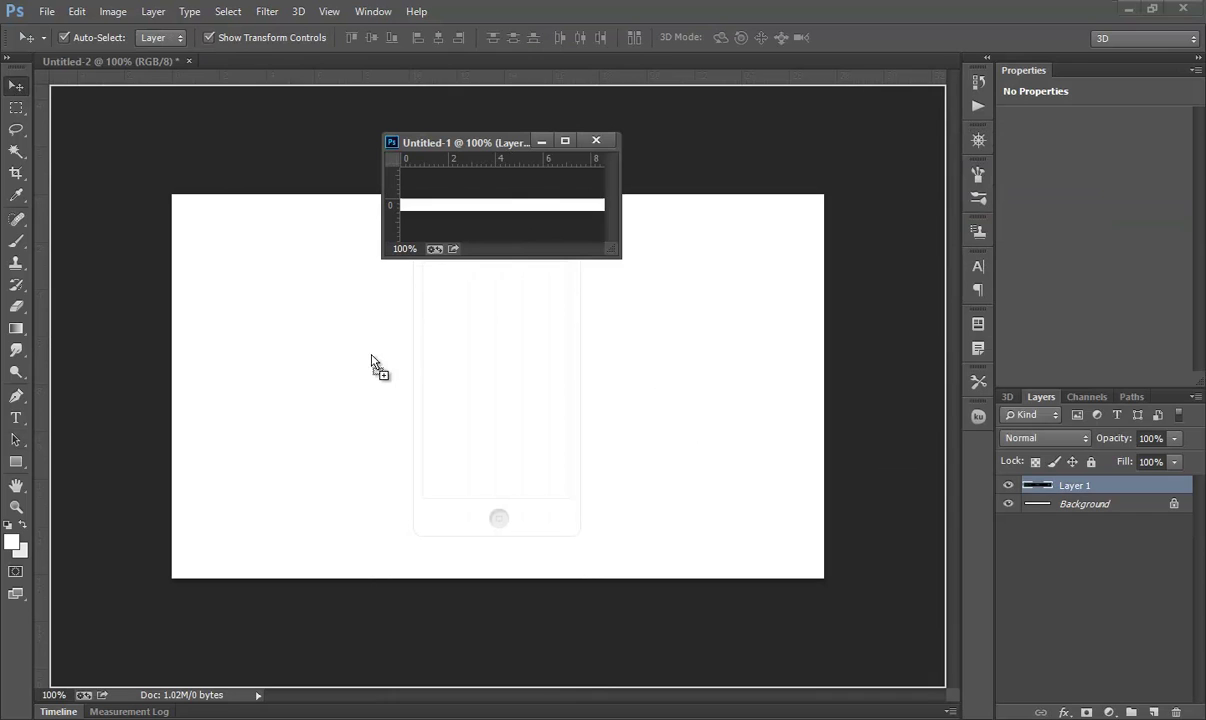
left_click(600, 142)
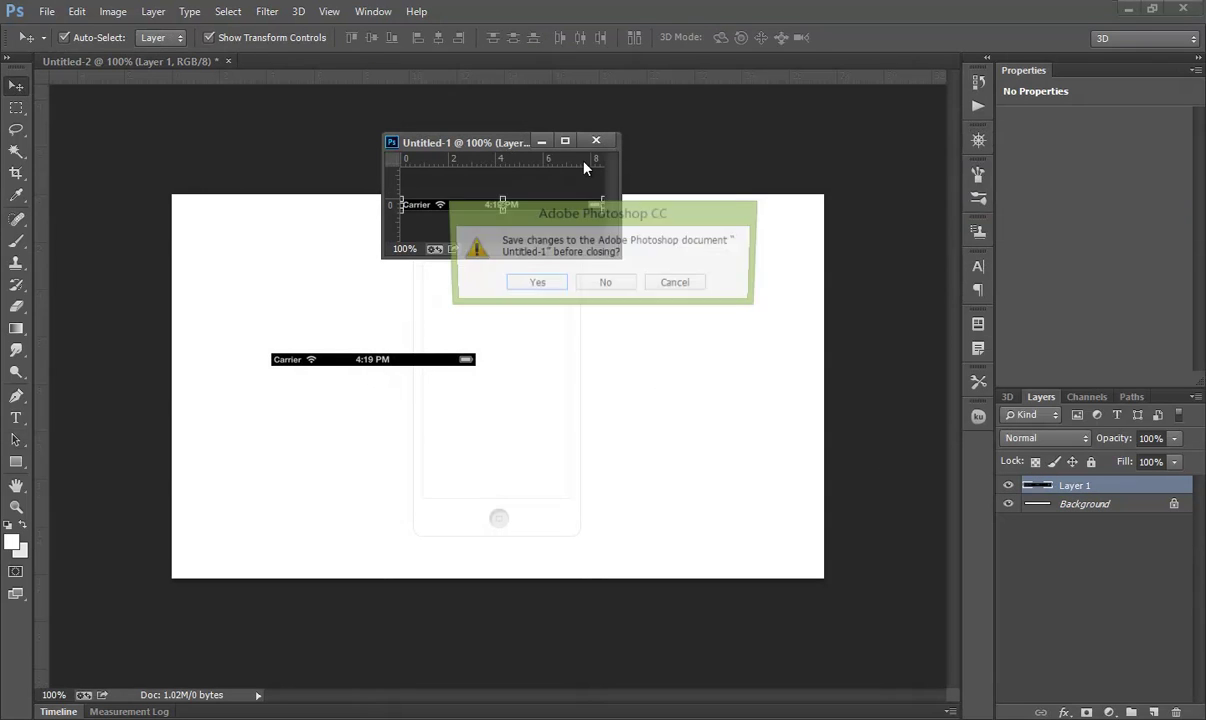
left_click(603, 281)
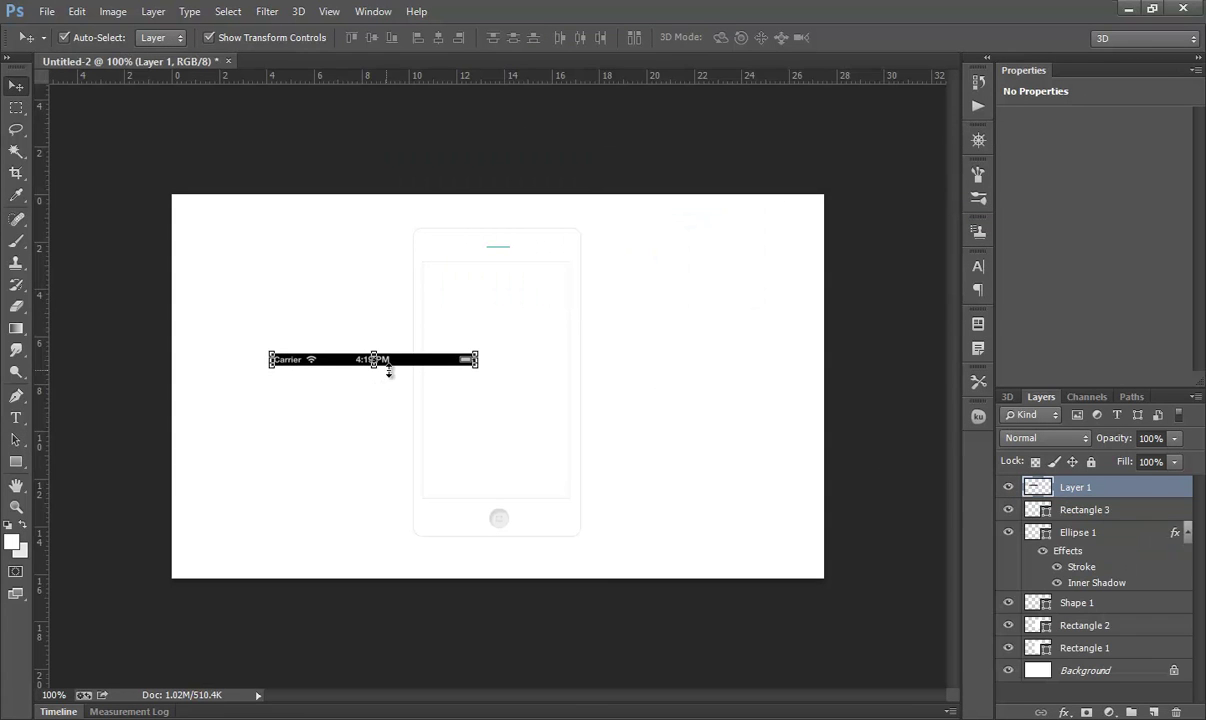
left_click_drag(405, 365, 557, 273)
Cut the right part of the status bar, paste it in place on a new layer, and nudge it left.
key("m")
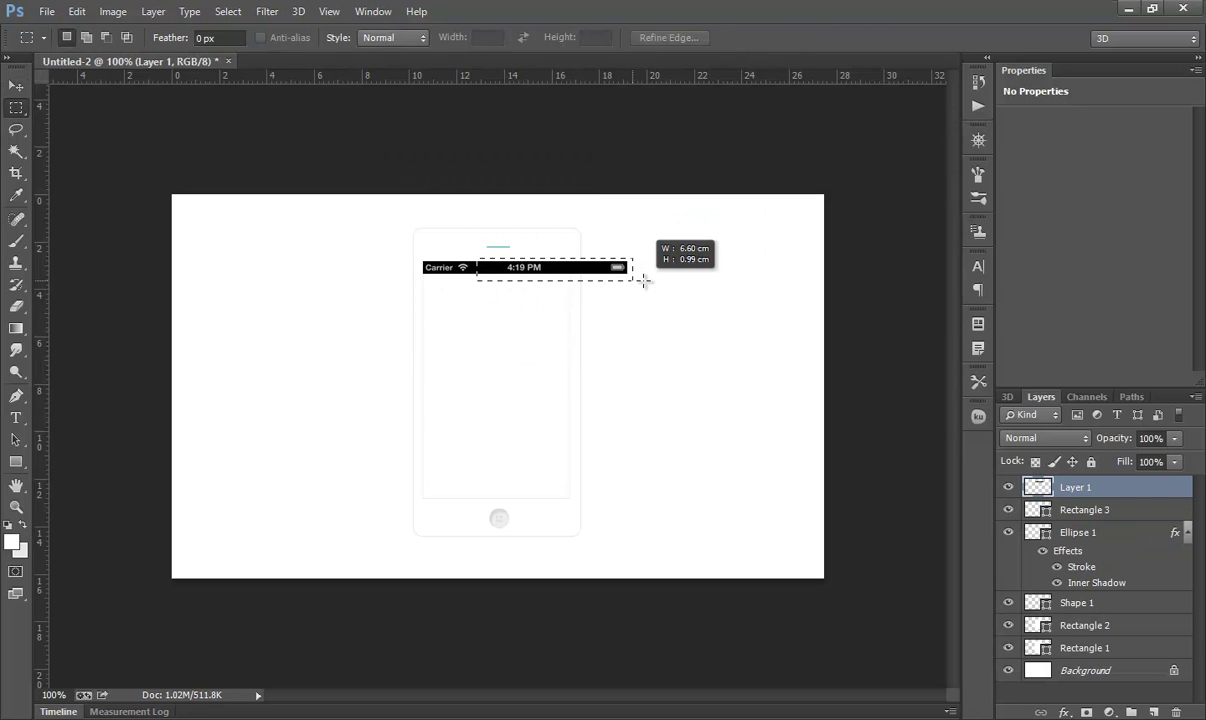
left_click_drag(644, 281, 477, 259)
left_click(77, 11)
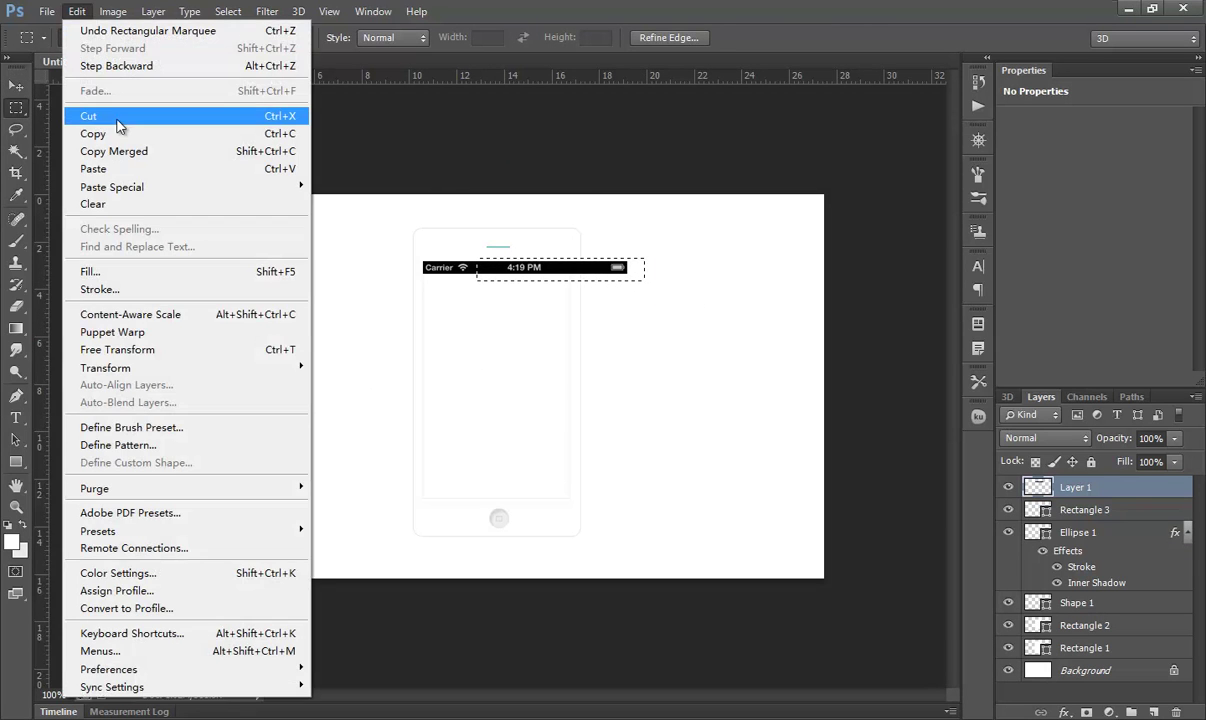
left_click(117, 117)
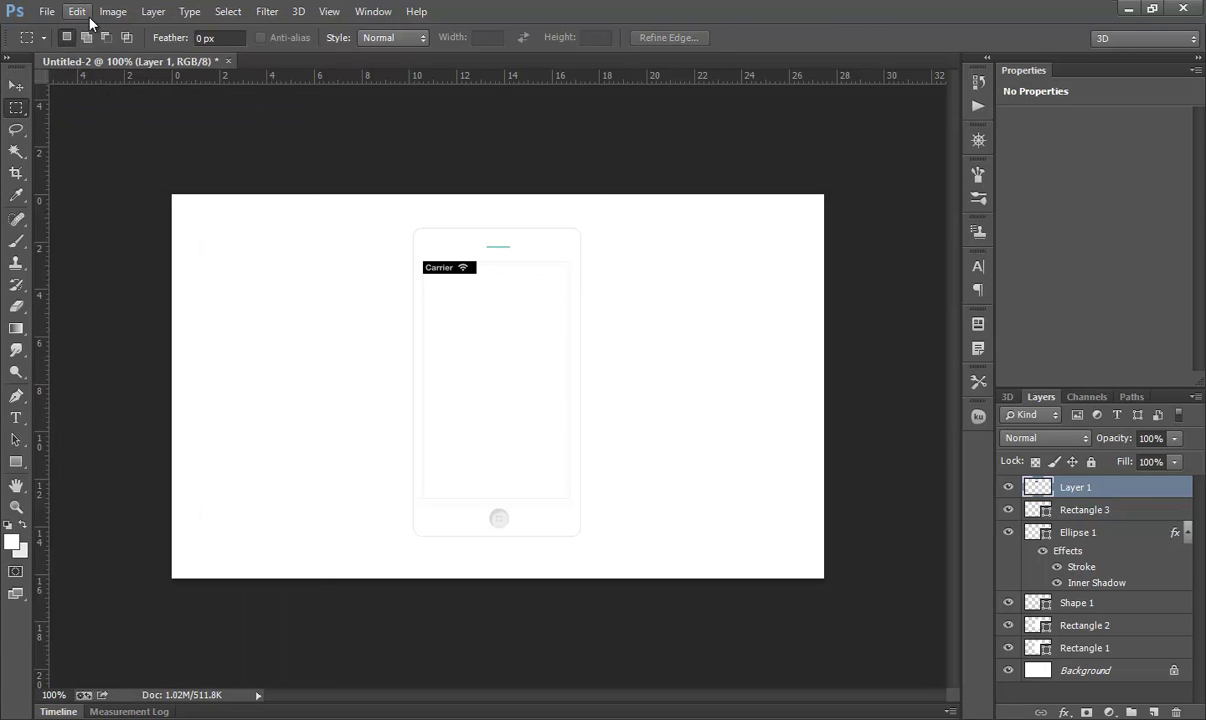
left_click(77, 11)
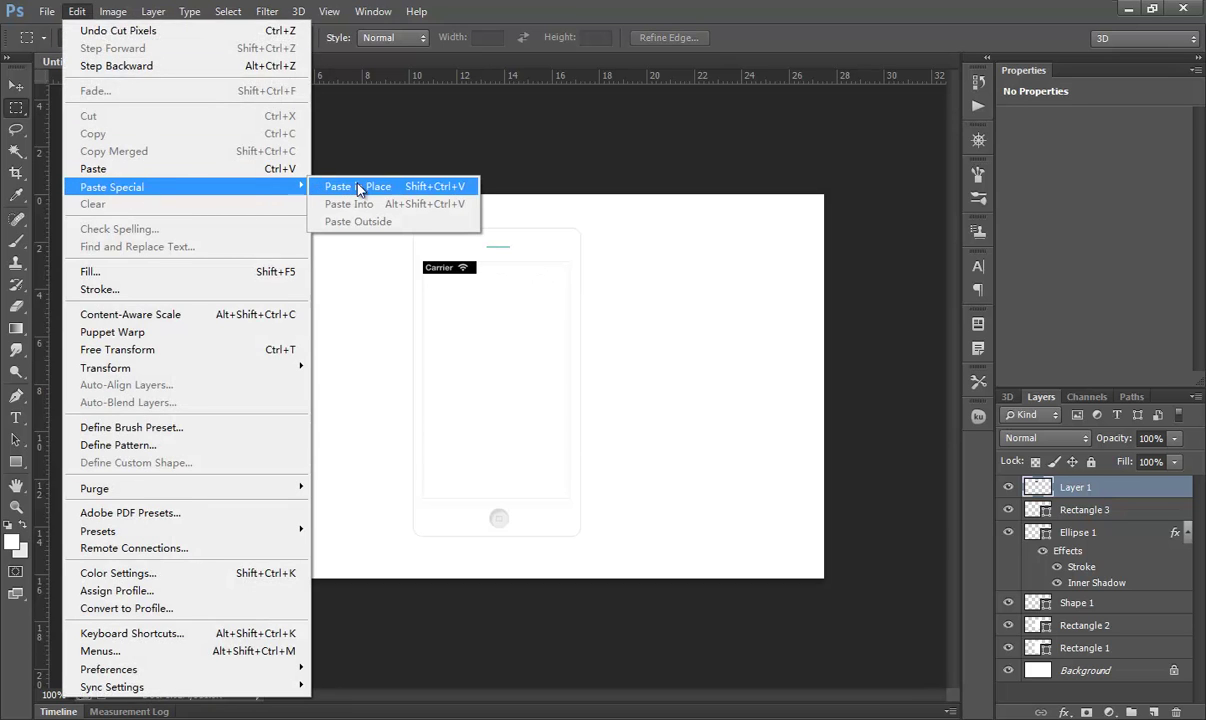
left_click(355, 186)
left_click(15, 85)
key("shift+Left")
key("shift+Left")
Delete the black piece over the wifi icon and move the battery onto its own layer, shifted left.
left_click(16, 107)
left_click_drag(411, 218, 473, 294)
key("Delete")
key("ctrl+d")
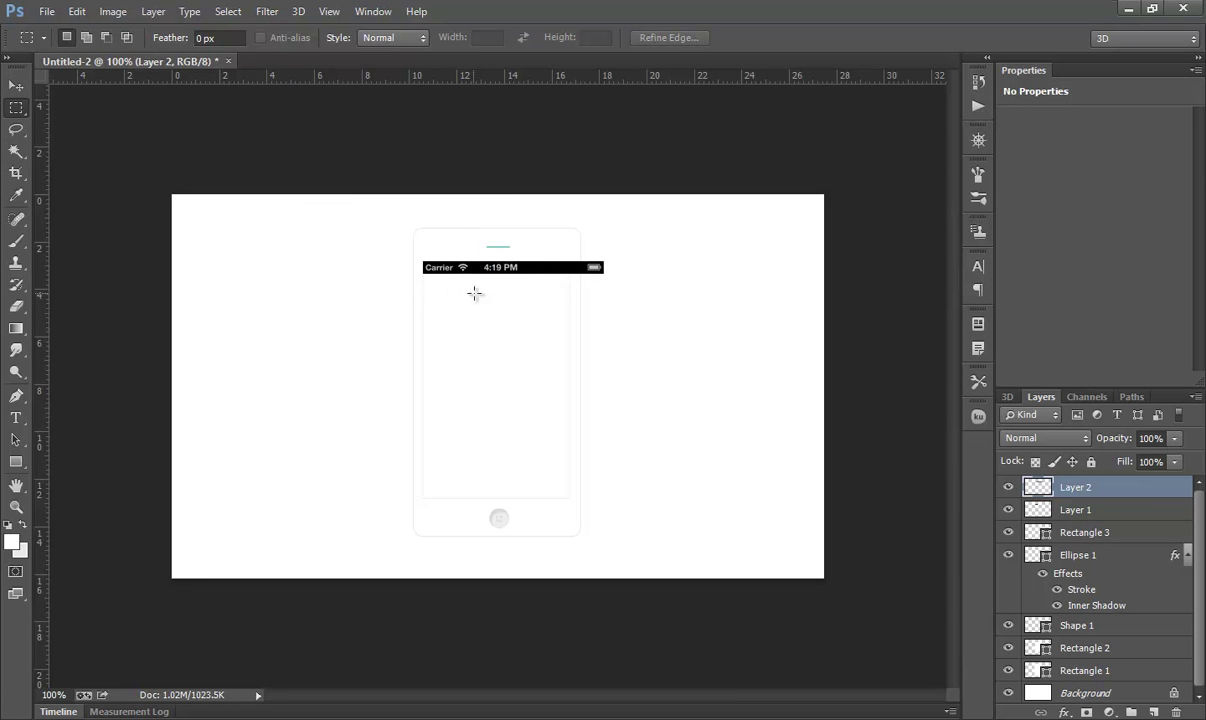
left_click_drag(544, 254, 620, 287)
key("Delete")
key("ctrl+d")
key("ctrl+v")
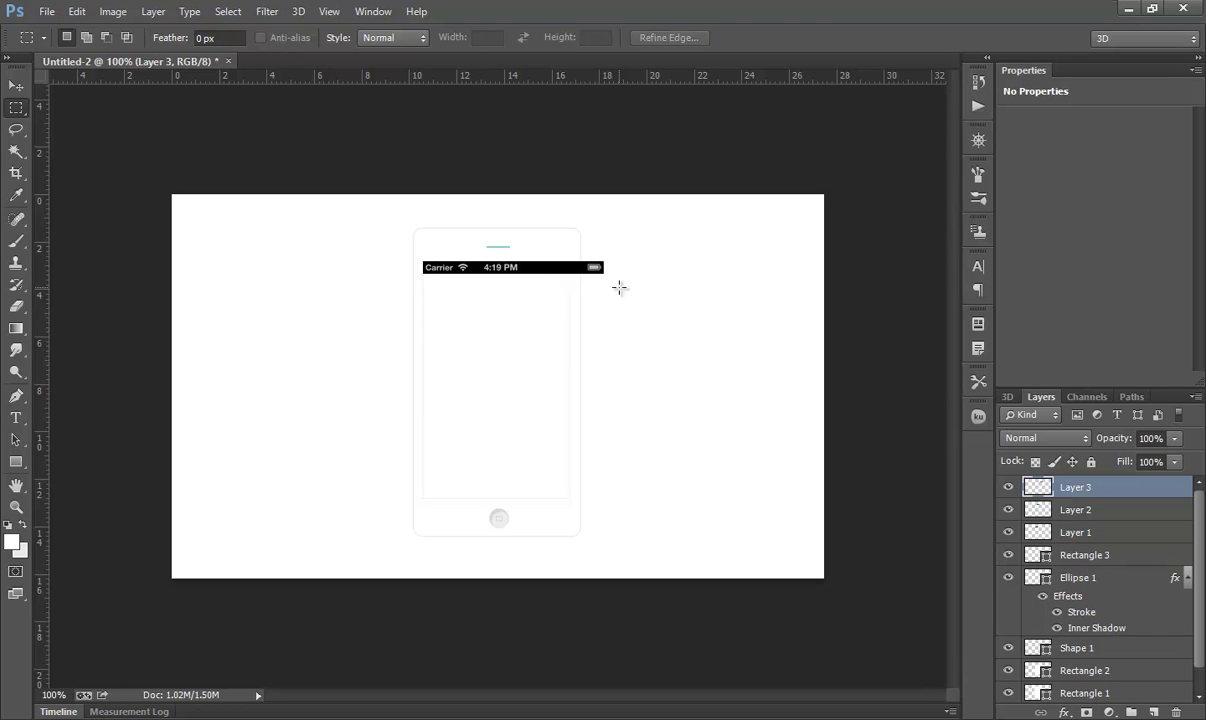
left_click(17, 86)
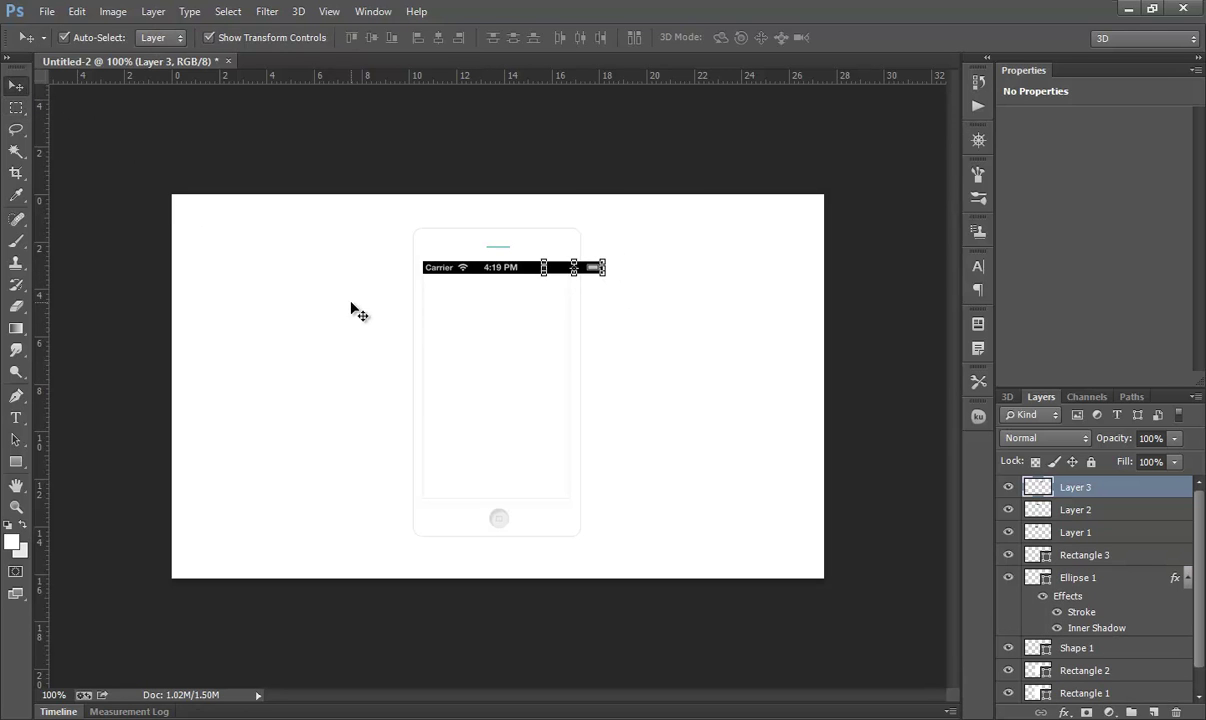
key("shift+Left")
key("shift+Left")
key("shift+Left")
Zoom in on the battery, check the PM area, and merge the three status bar layers into one.
key("z")
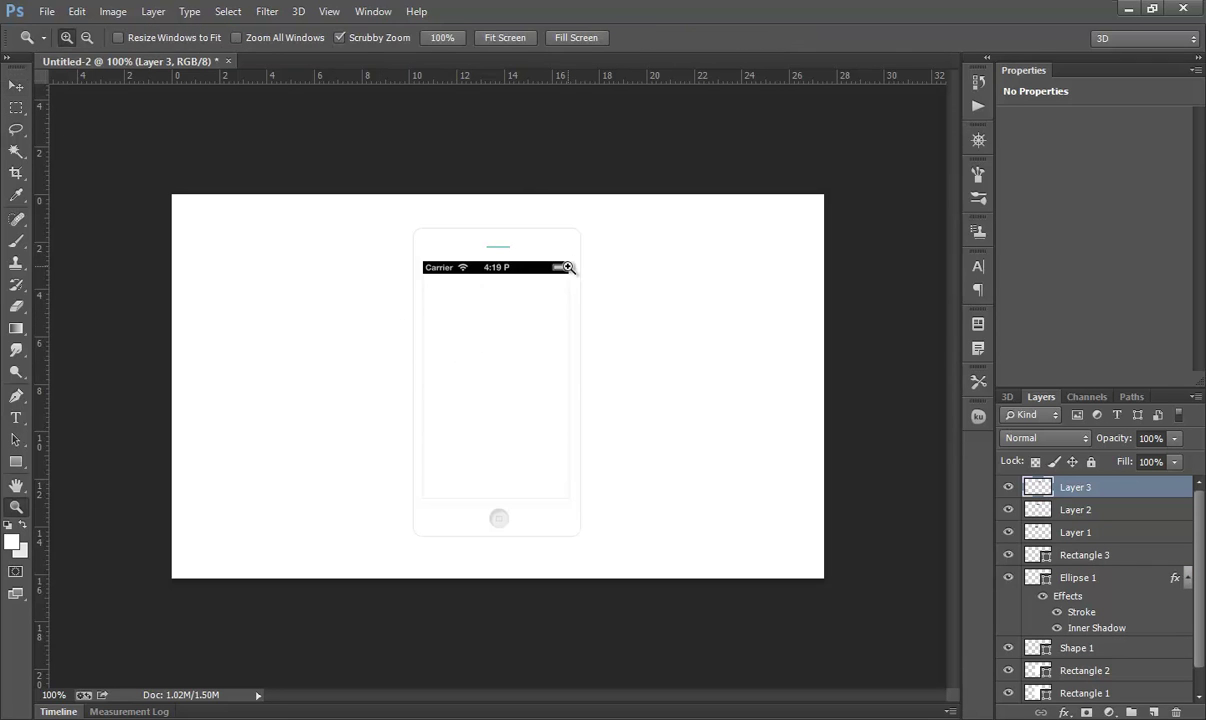
left_click(567, 272)
left_click(567, 275)
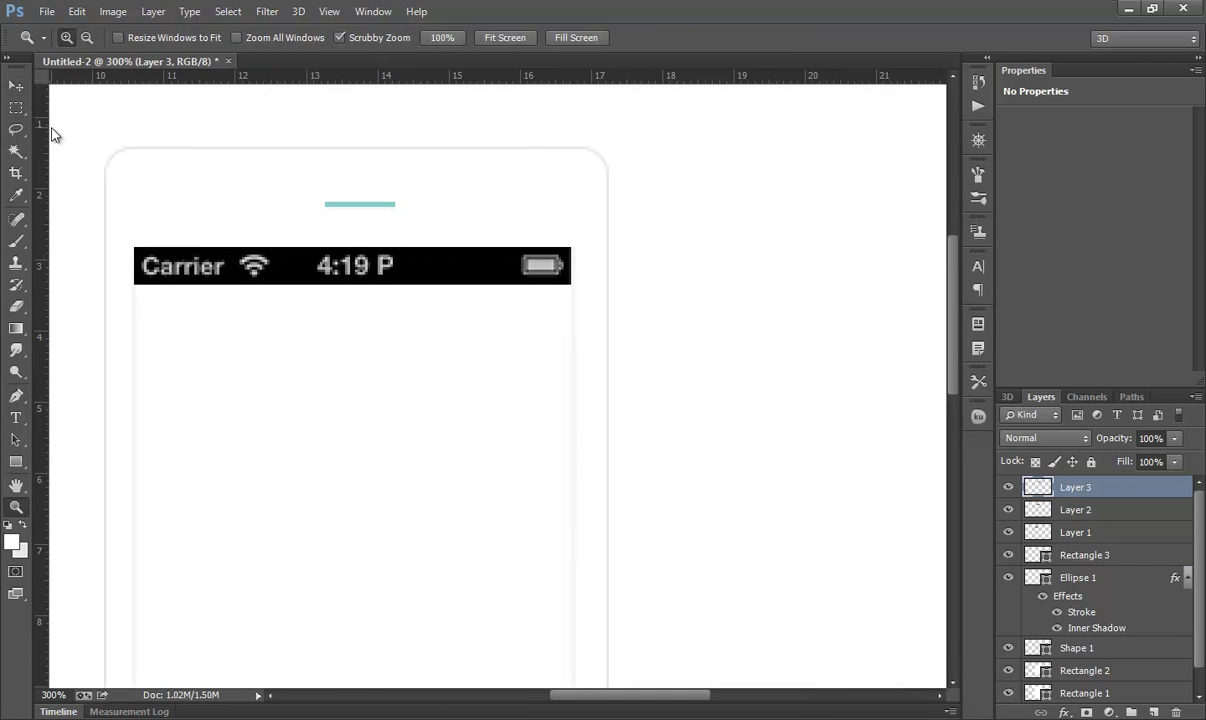
left_click(16, 86)
left_click(15, 108)
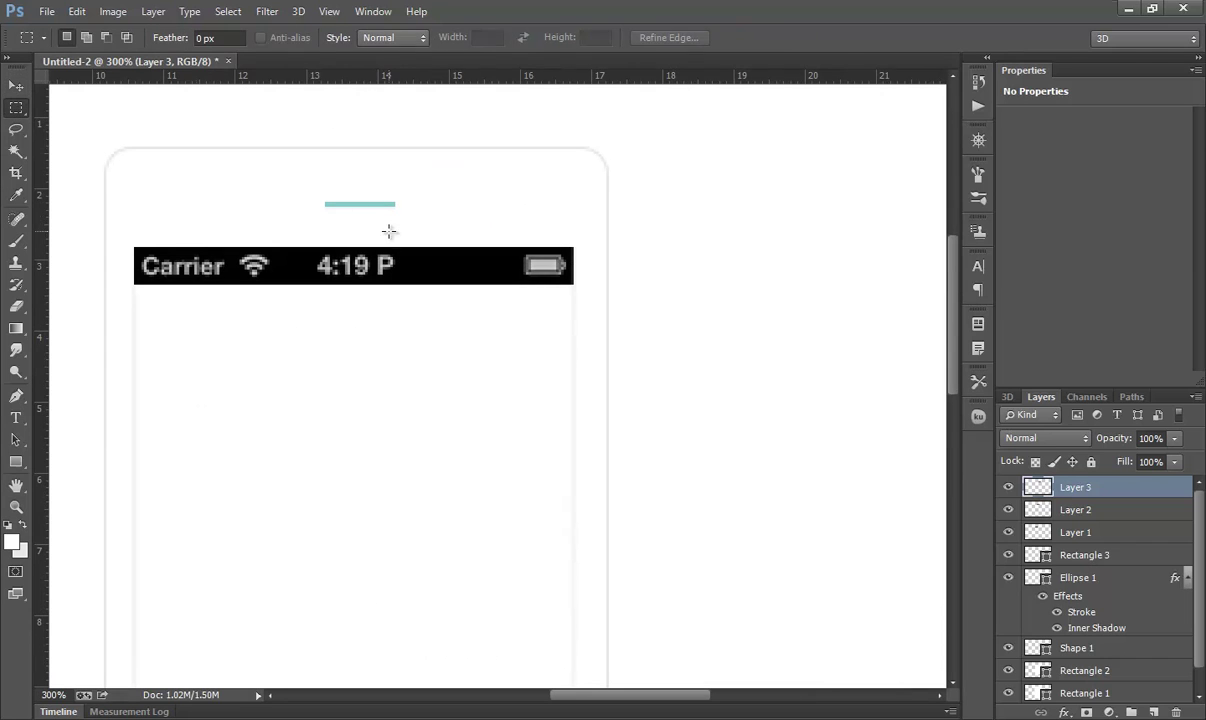
left_click_drag(389, 234, 422, 325)
left_click(378, 233)
left_click_drag(441, 322, 439, 318)
key("ctrl+d")
left_click(1082, 532, "shift")
key("ctrl+e")
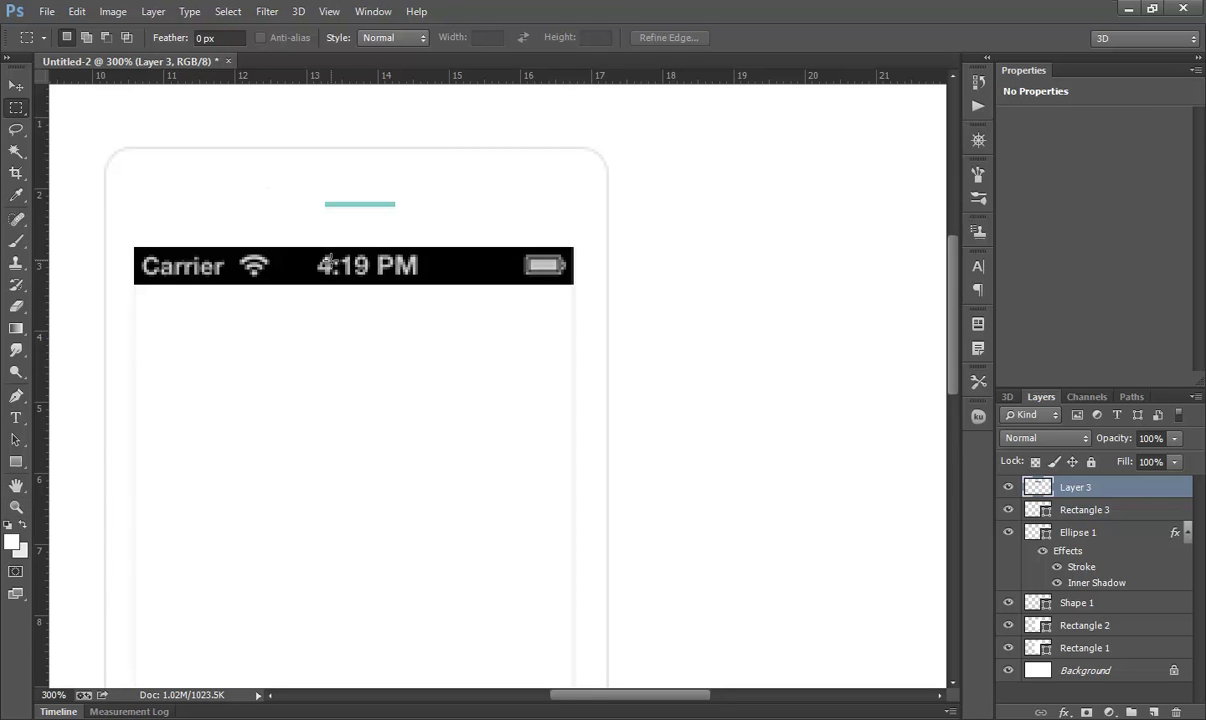
key("alt+Tab")
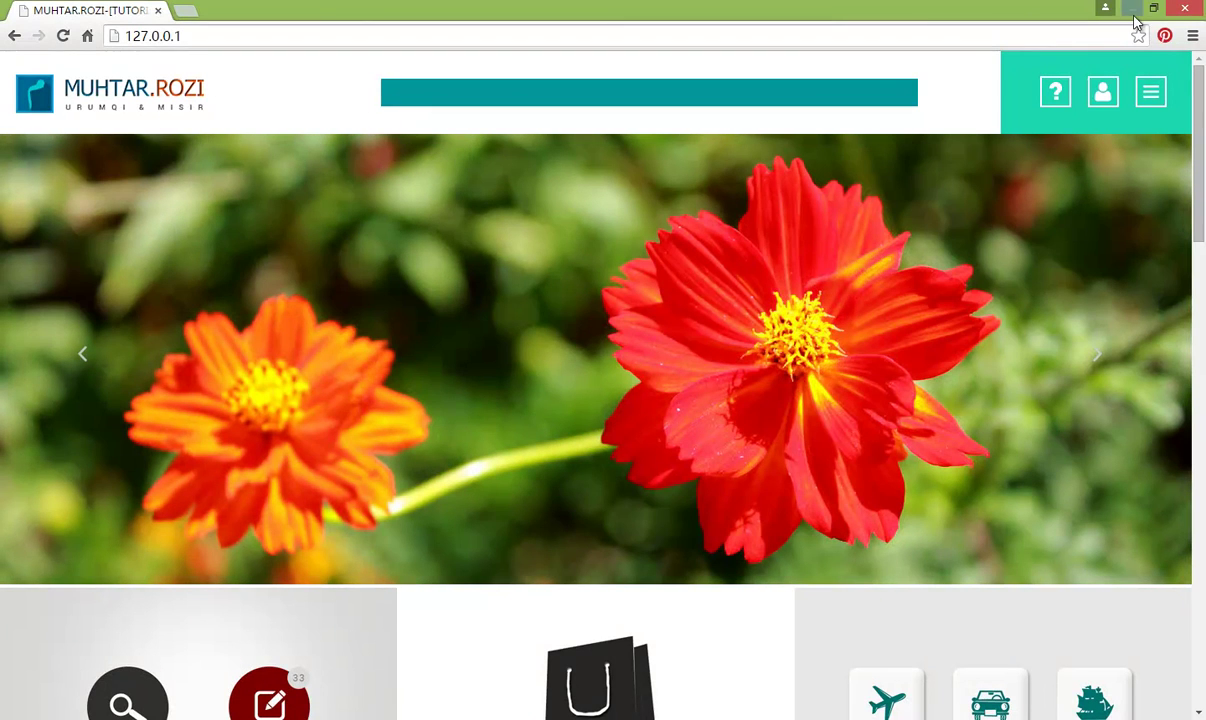
Resize Chrome to phone width over Photoshop to show the 127.0.0.1 mobile layout, then minimize it.
double_click(1088, 8)
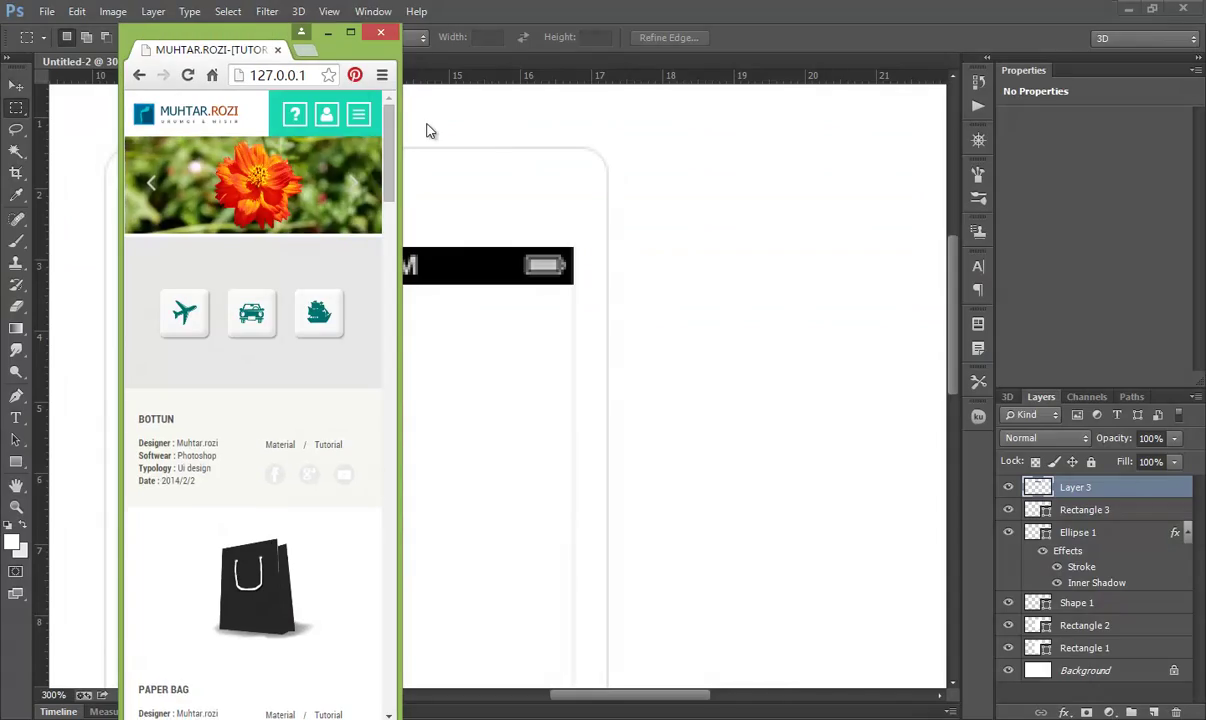
left_click_drag(254, 39, 416, 32)
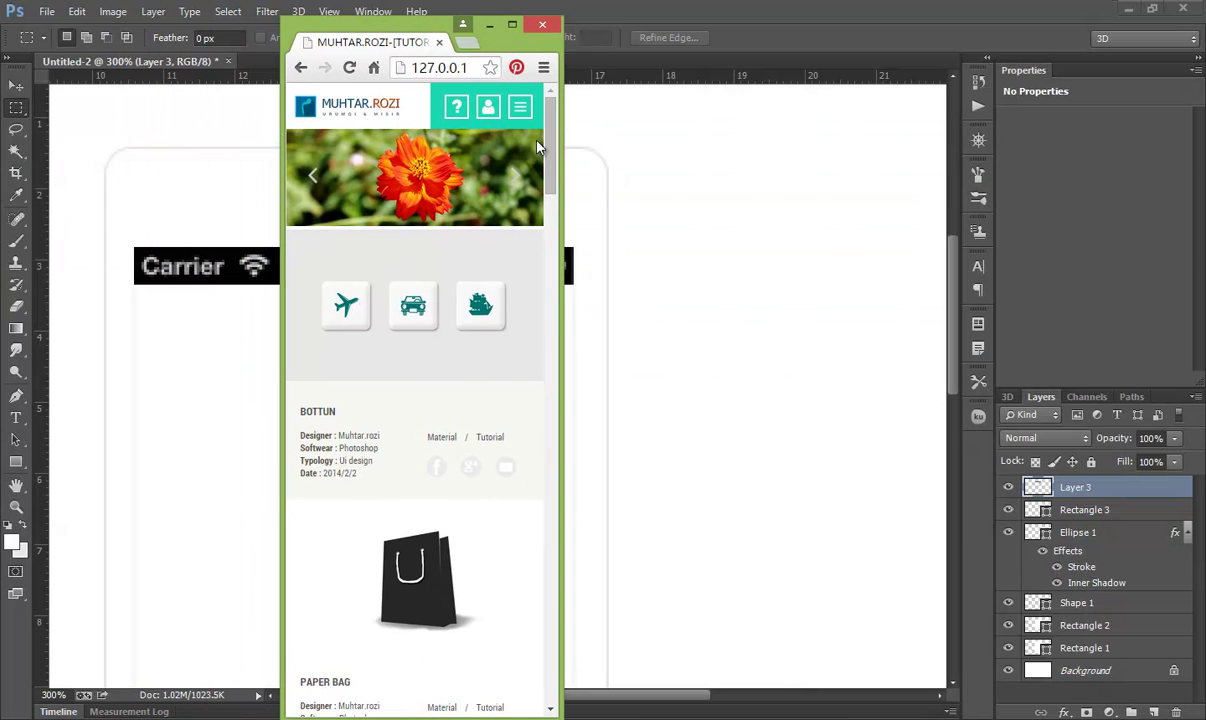
left_click_drag(560, 160, 554, 162)
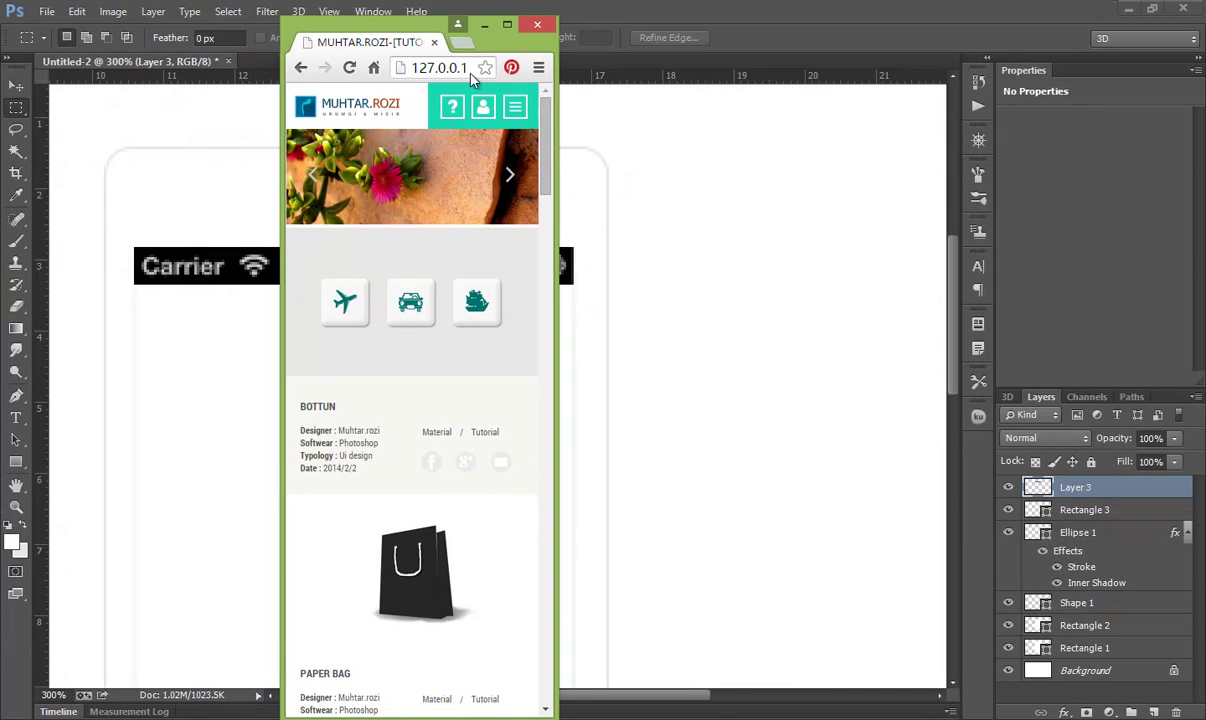
left_click_drag(426, 25, 678, 23)
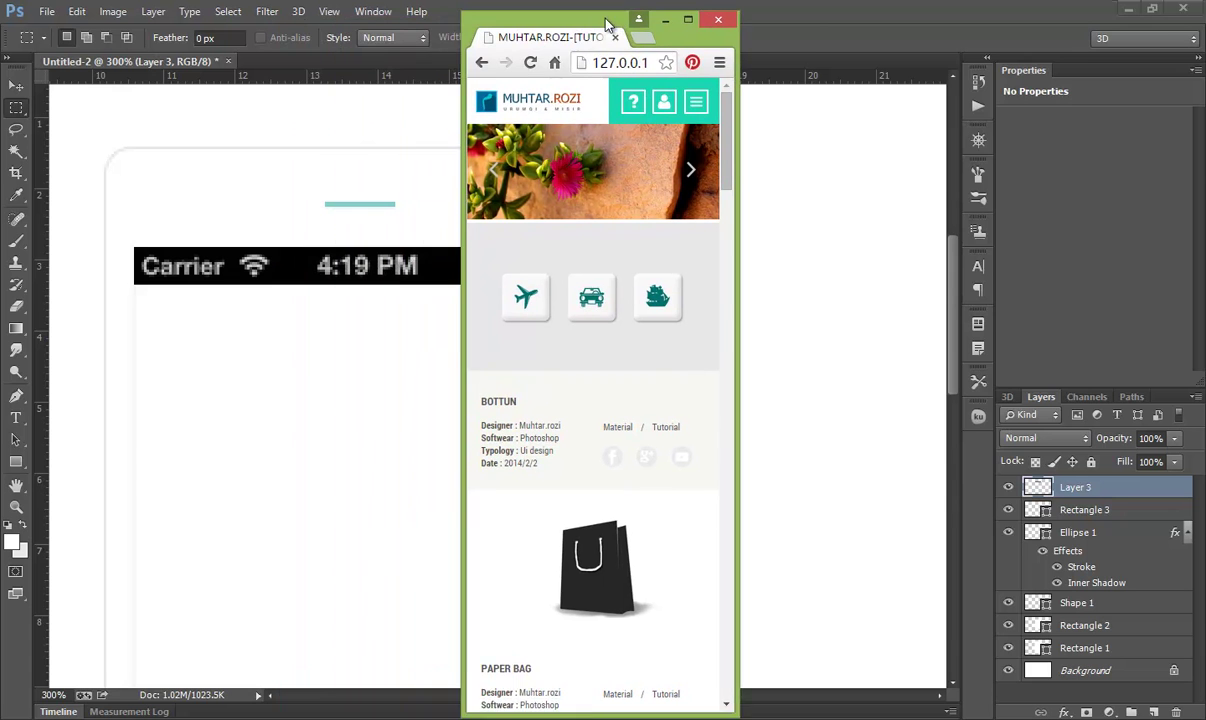
mouse_move(812, 229)
left_mouse_down()
mouse_move(1030, 263)
mouse_move(810, 300)
left_mouse_up()
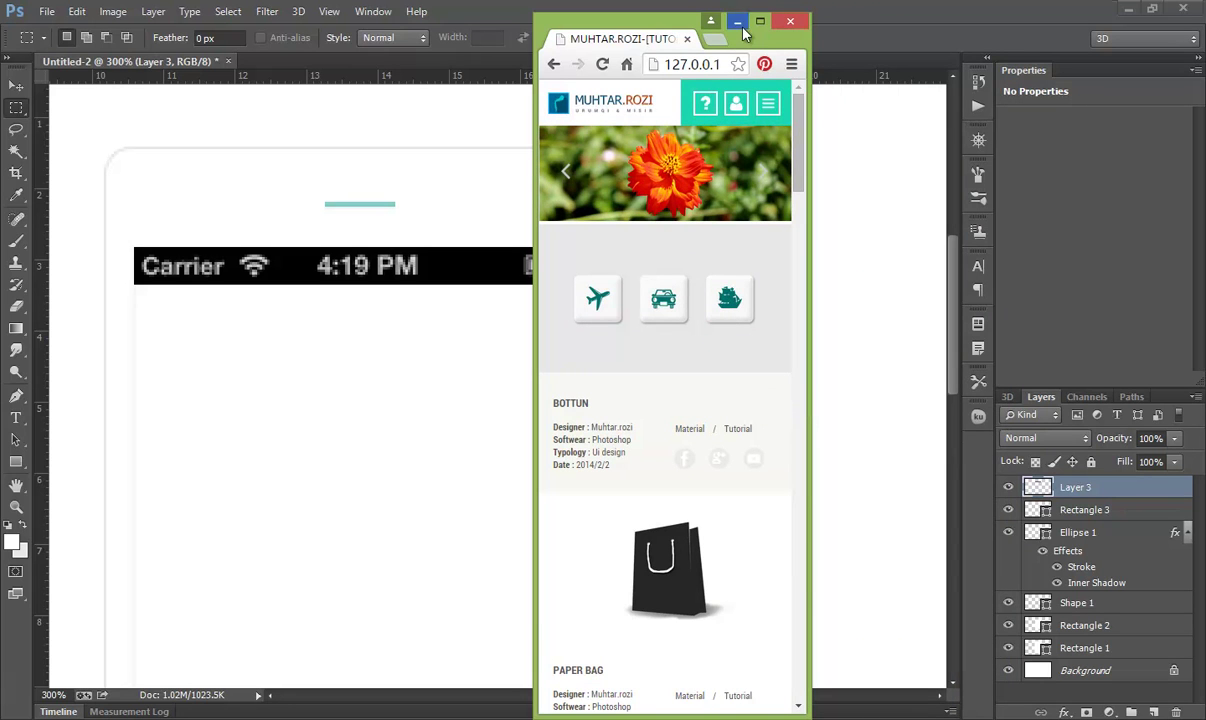
left_click(710, 21)
Create a new 1440 by 900 document and paste the website screen capture into it.
left_click(47, 11)
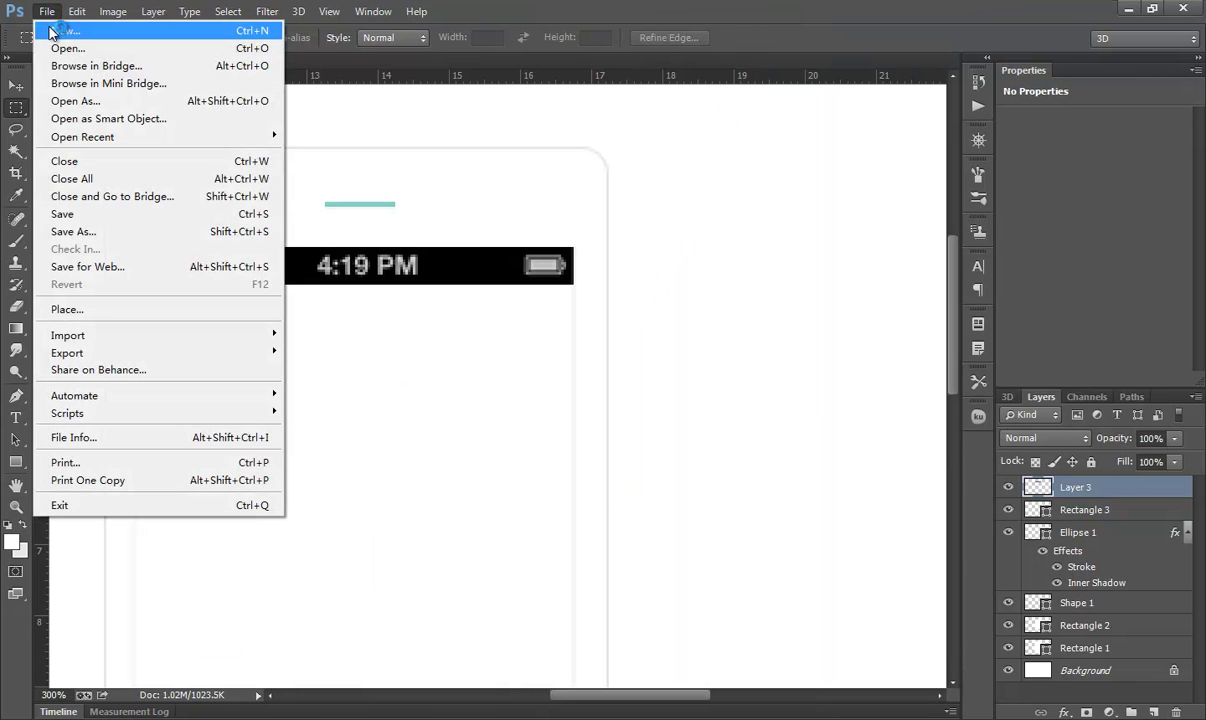
left_click(55, 27)
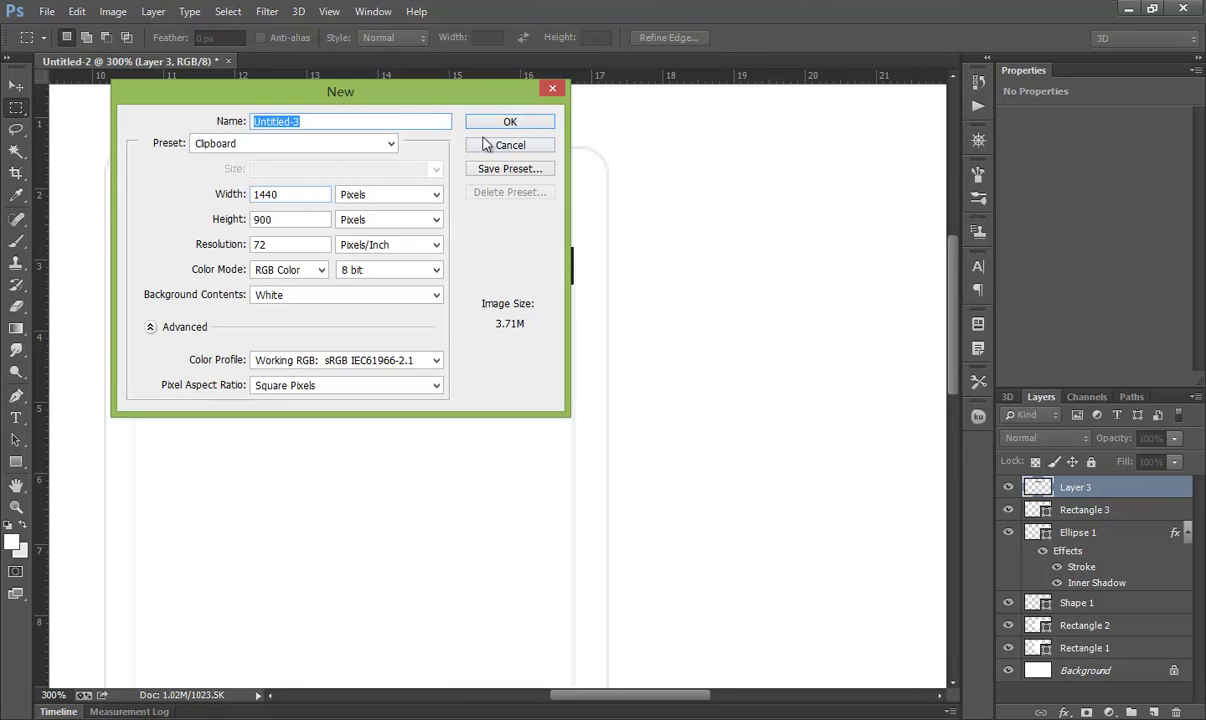
left_click(505, 121)
left_click(77, 11)
left_click(115, 168)
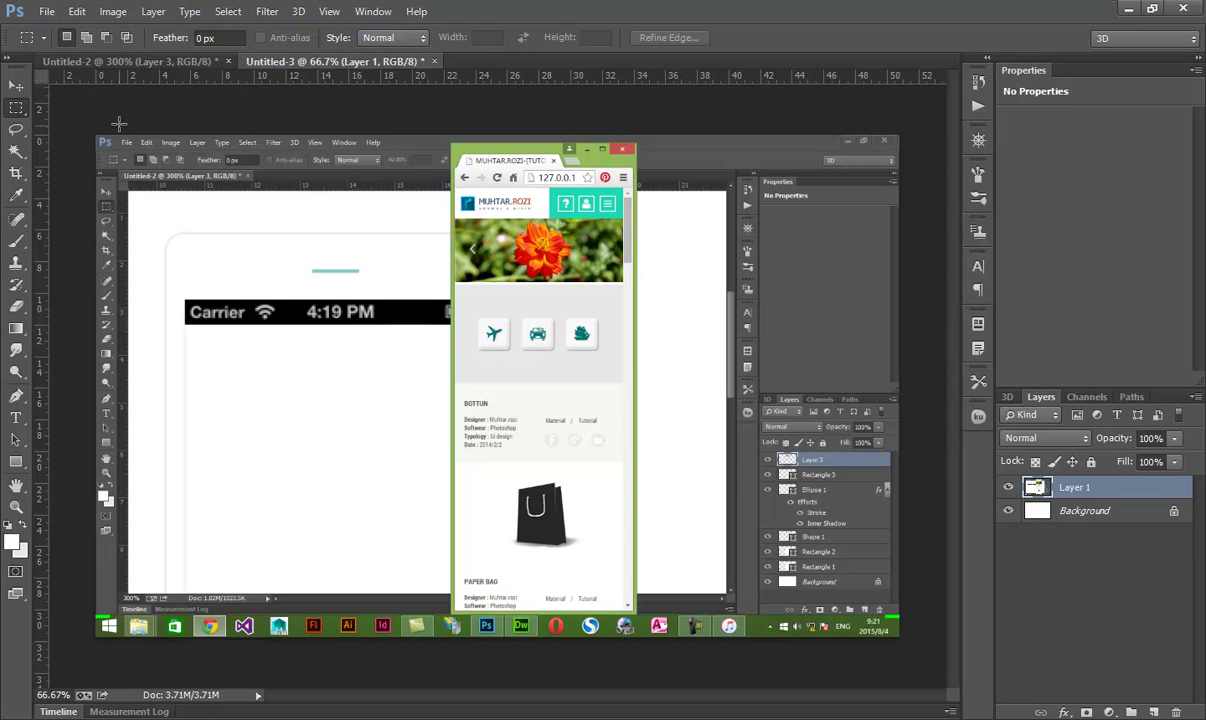
Copy the upper part of the website capture into the phone mockup document.
left_click_drag(457, 184, 622, 472)
left_click(77, 11)
left_click(110, 134)
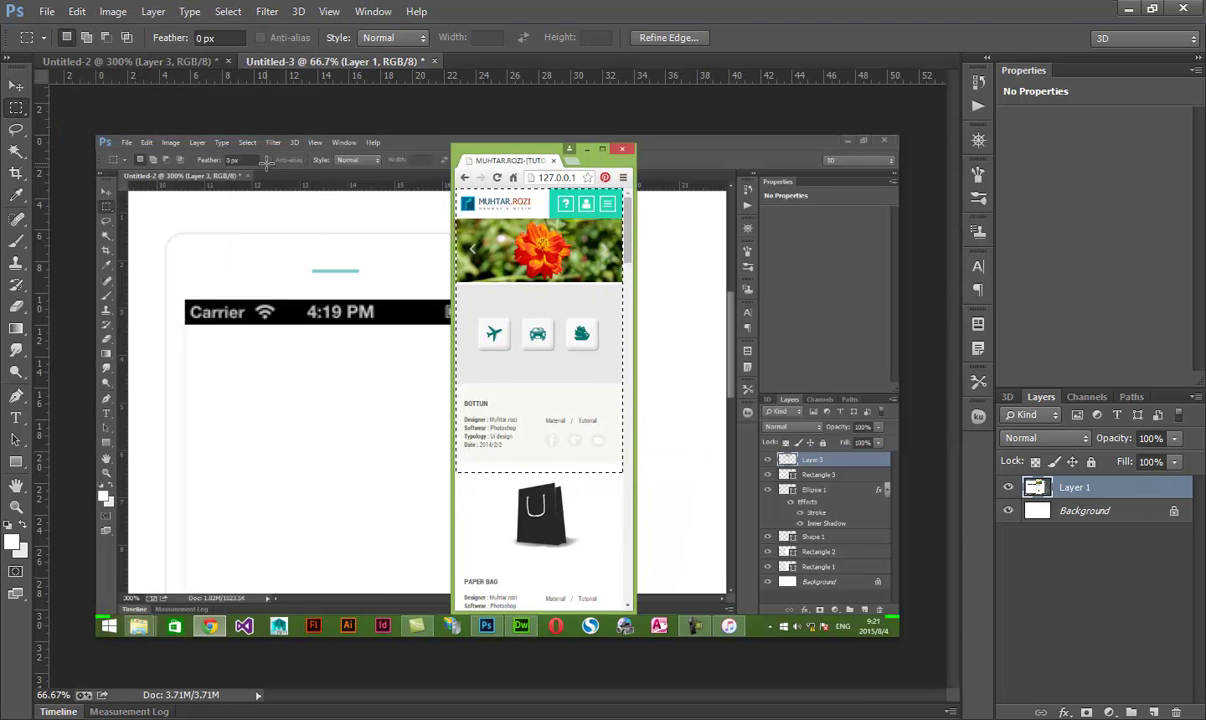
left_click(180, 62)
left_click(84, 12)
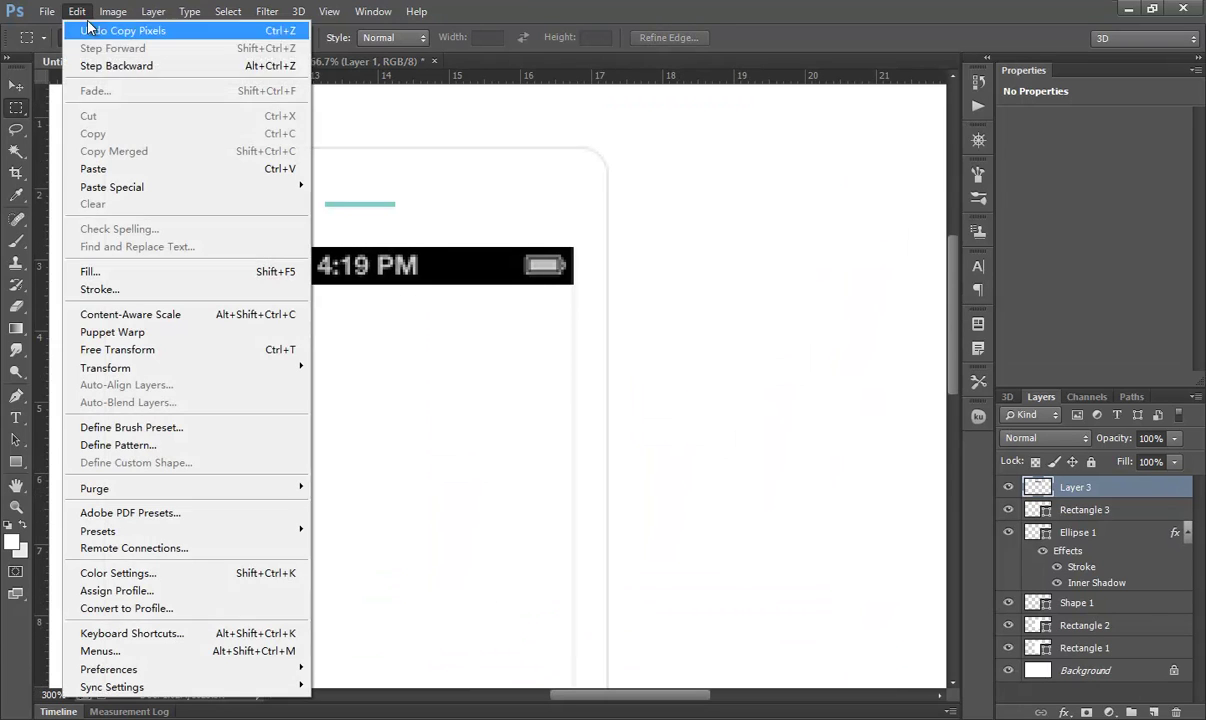
left_click(118, 168)
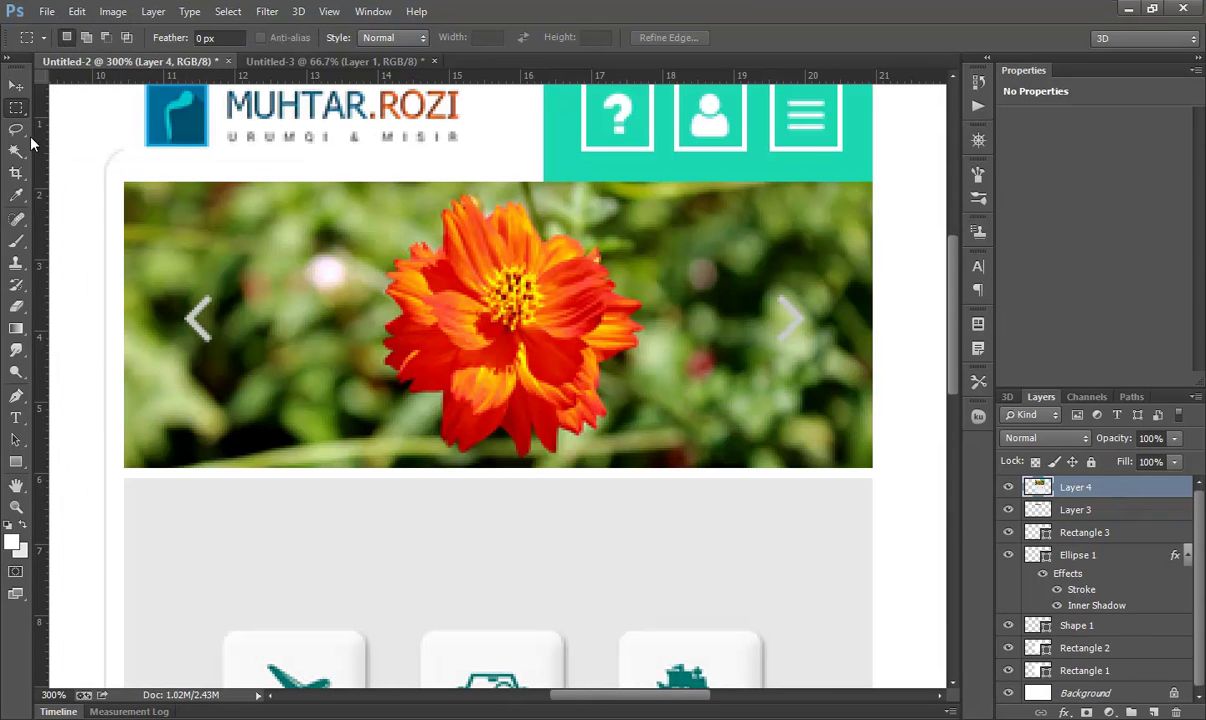
Position and scale the screenshot inside the phone screen and set it to 65% opacity.
left_click(16, 86)
mouse_move(265, 136)
left_mouse_down()
mouse_move(293, 293)
mouse_move(281, 326)
left_mouse_up()
key("Down")
key("Down")
key("Down")
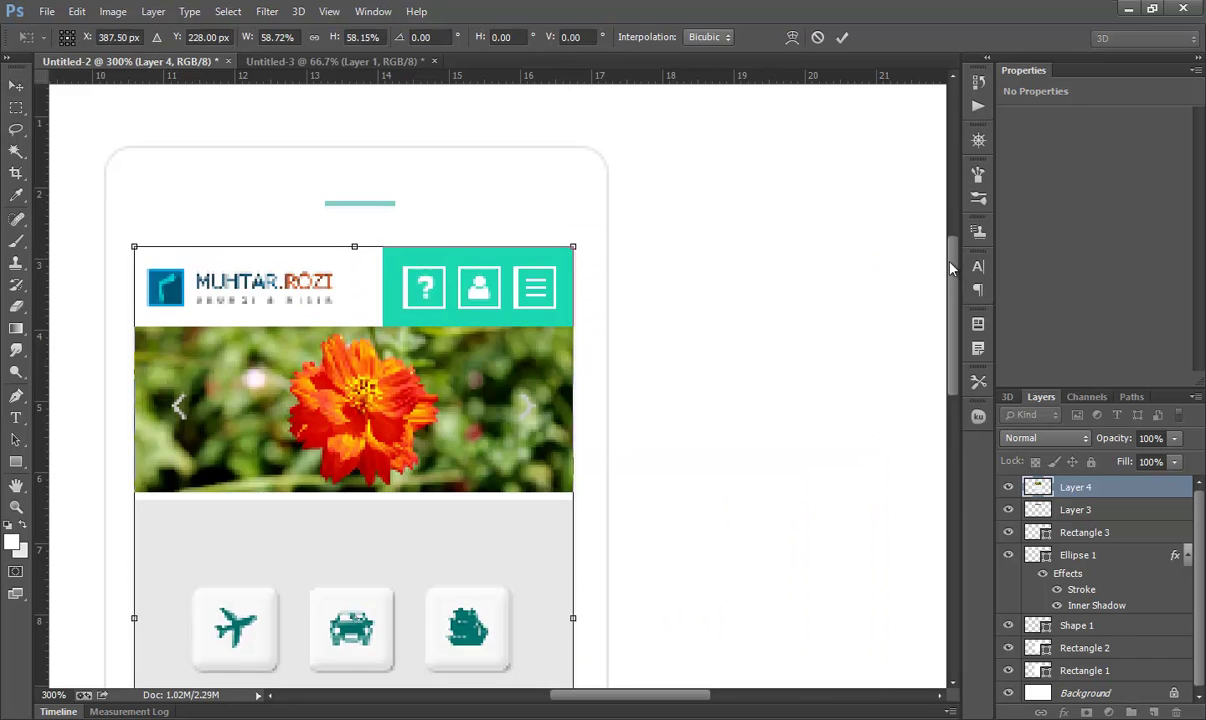
left_click_drag(953, 266, 953, 398)
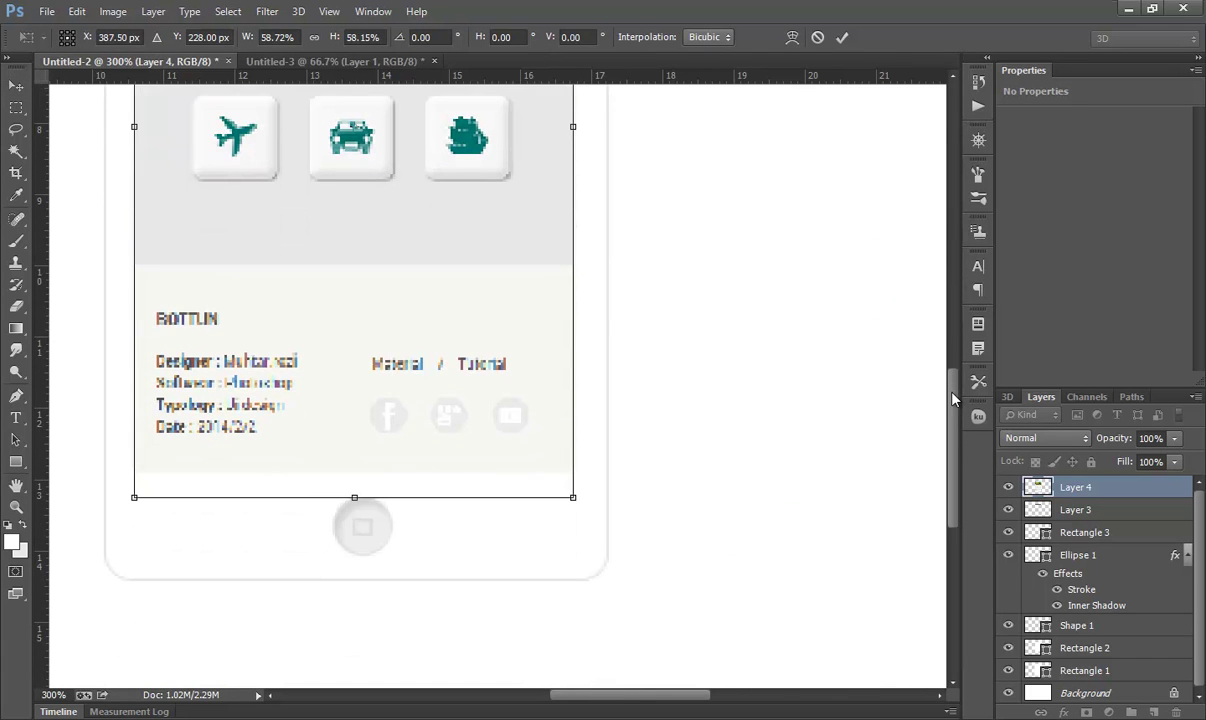
left_click(842, 37)
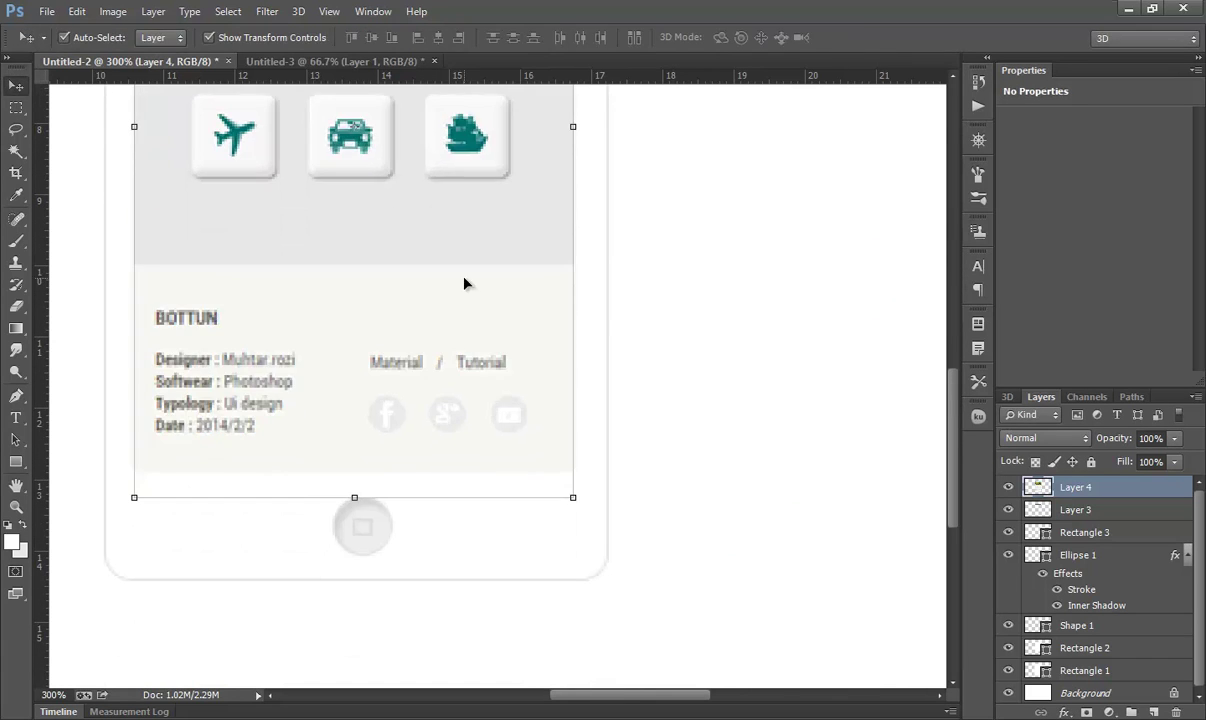
left_click(1175, 461)
left_click(1147, 461)
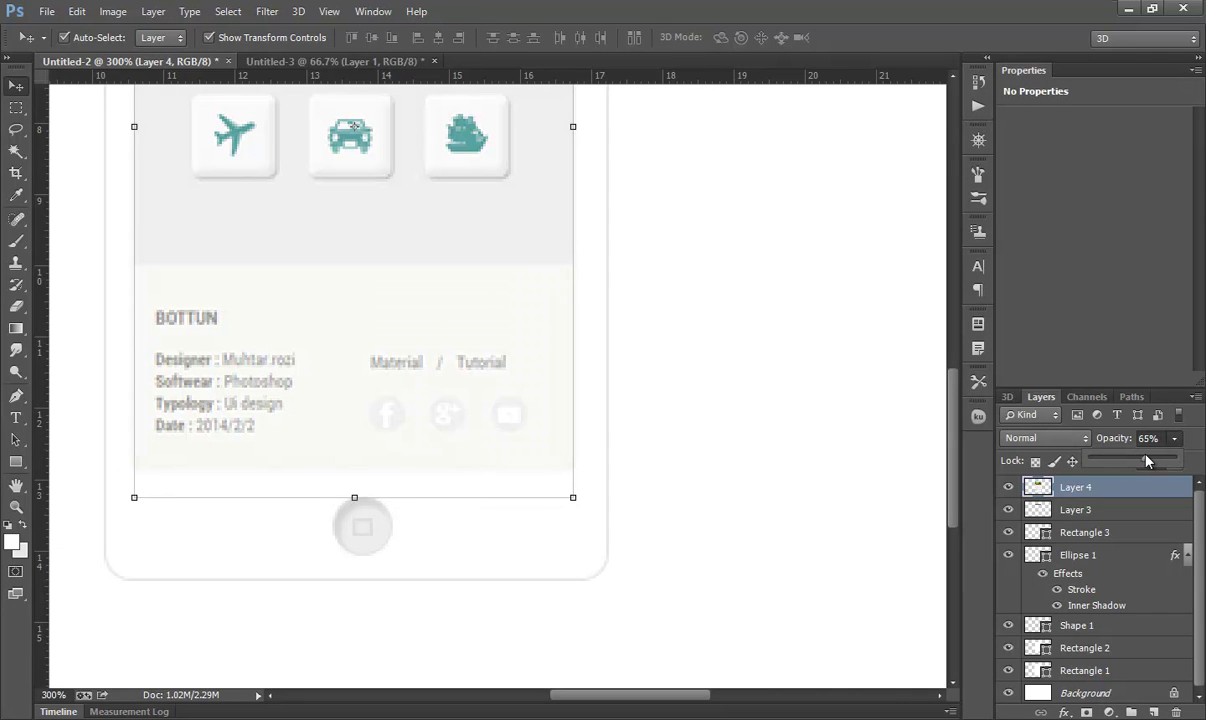
Restore the screenshot layer to 100% opacity after a temporary marquee around the home button.
left_click(16, 108)
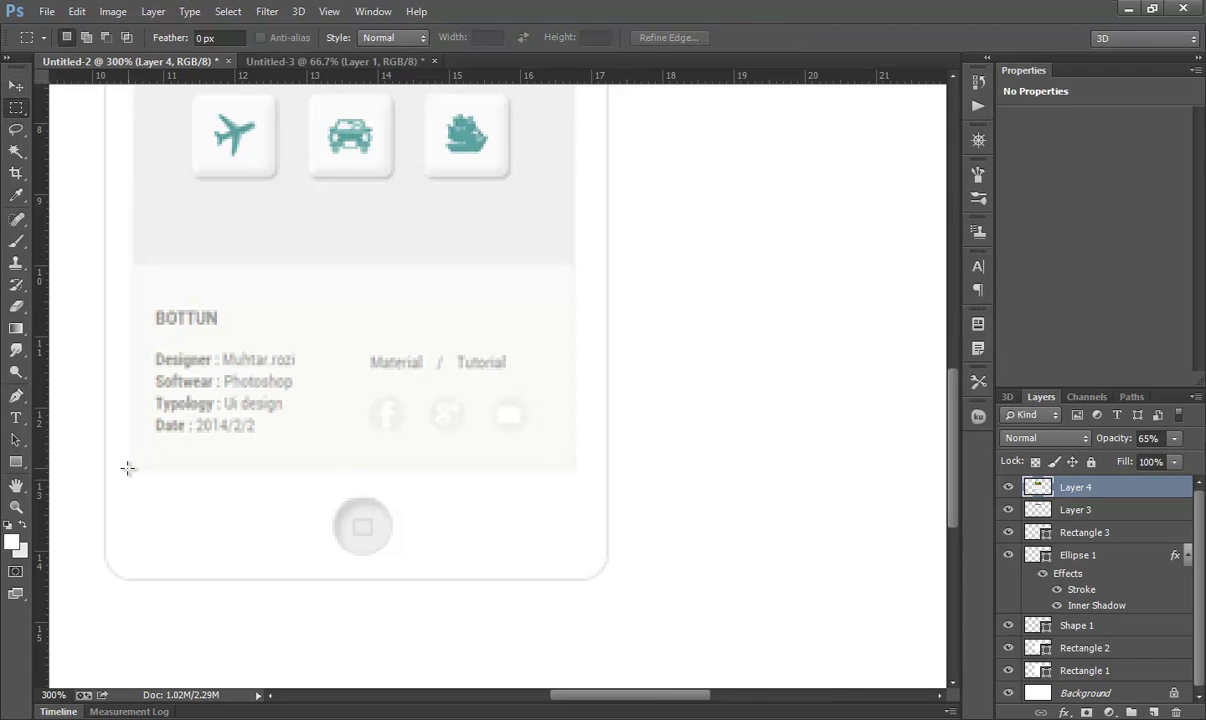
left_click_drag(124, 466, 613, 553)
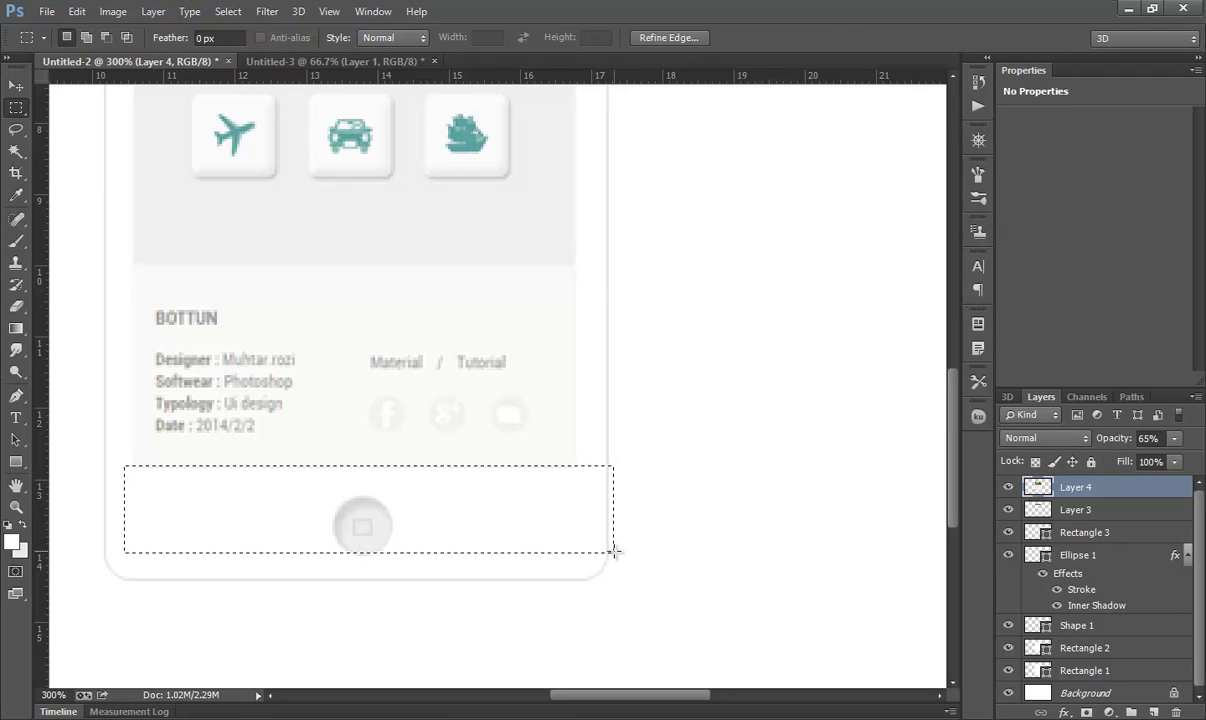
left_click(585, 528)
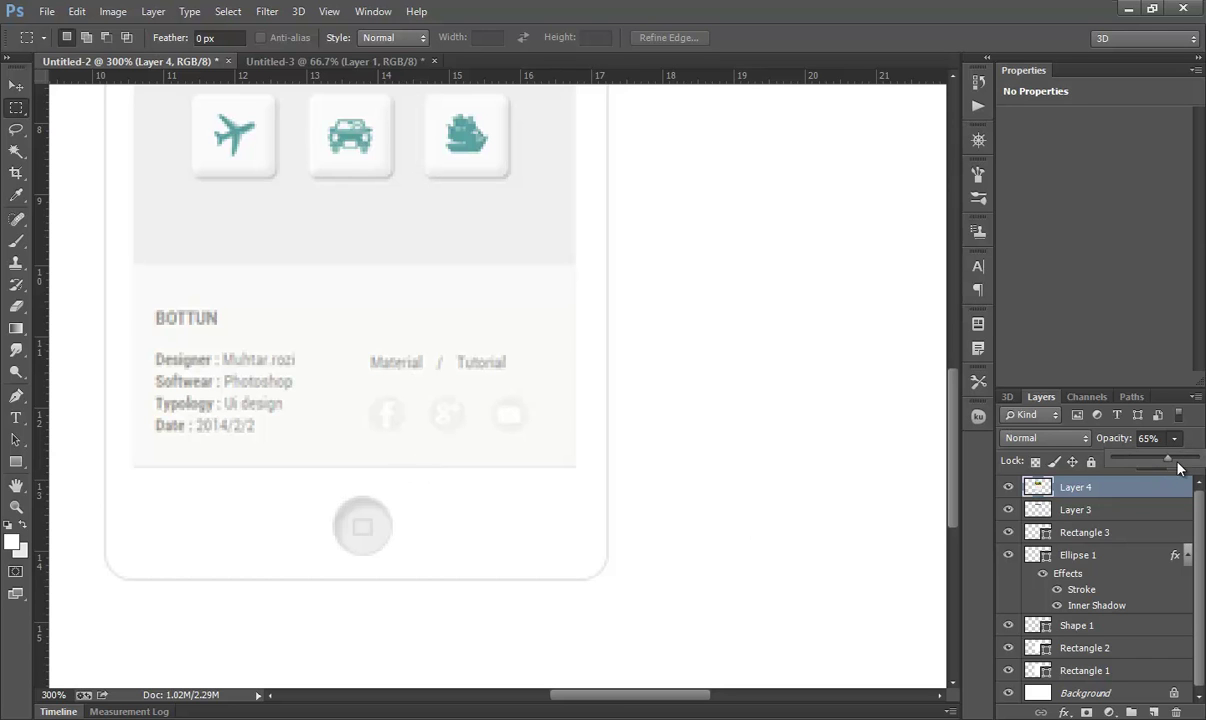
left_click_drag(1178, 467, 1200, 467)
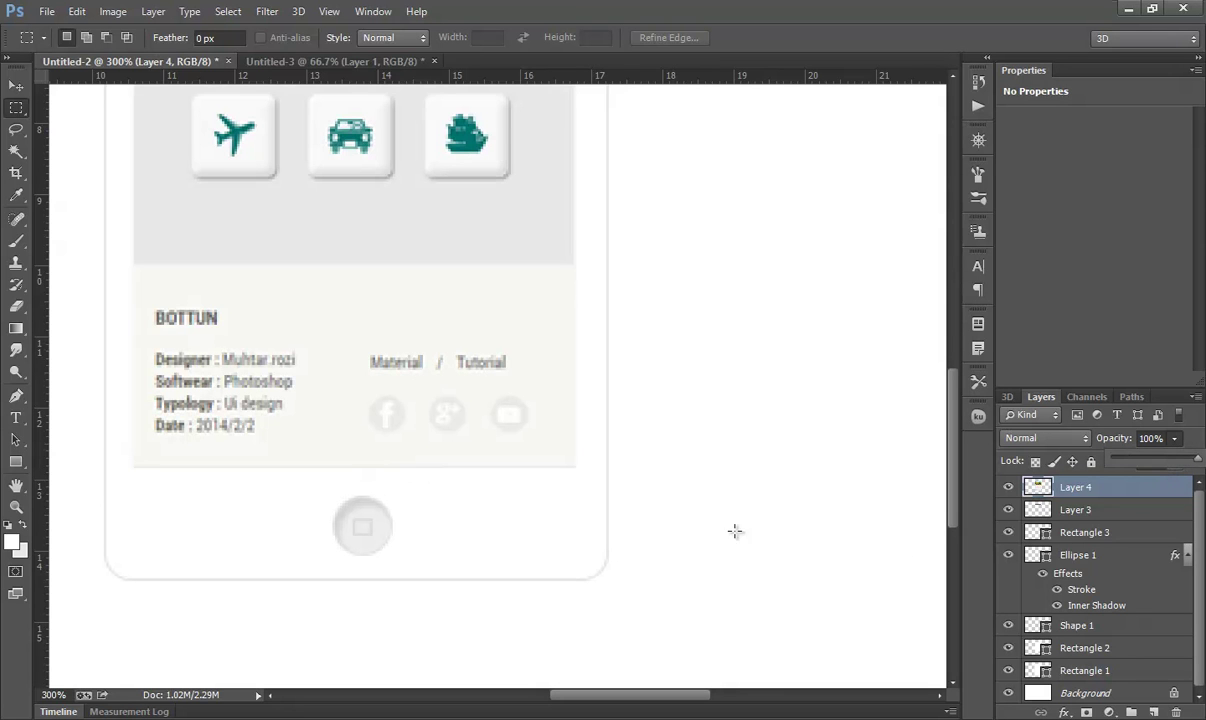
left_click(1200, 540)
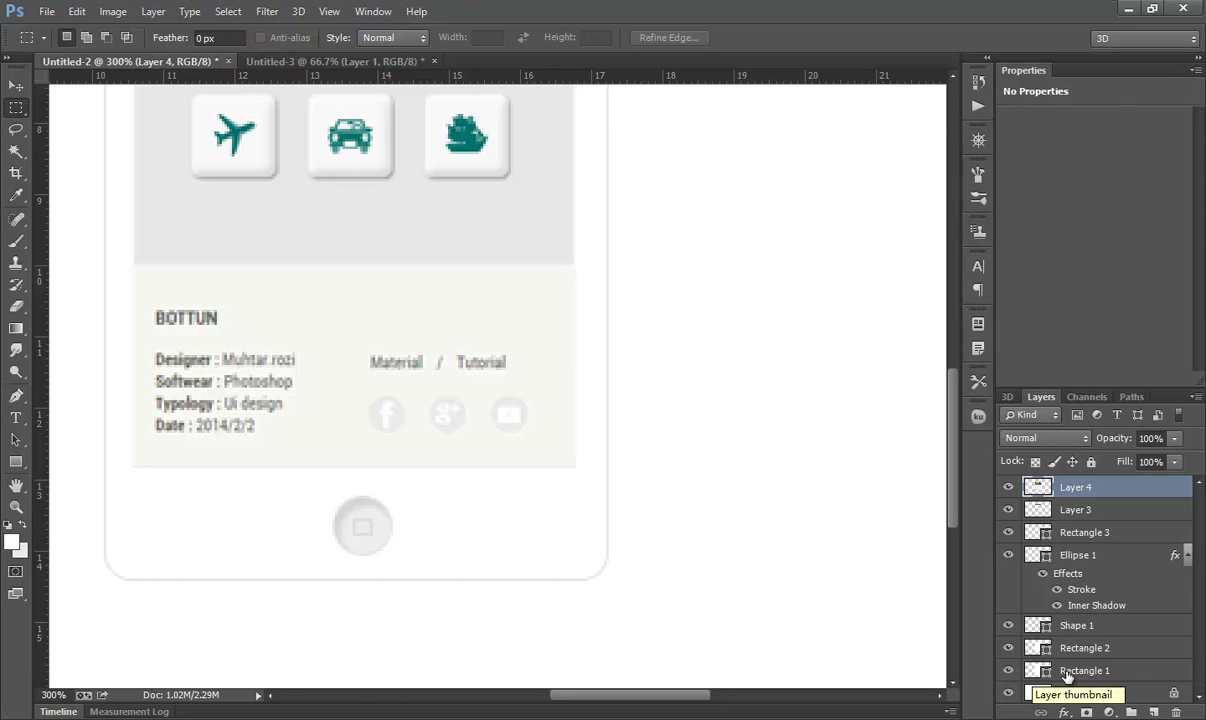
Delete the spare Rectangle 2 layer and view the whole document at 100%.
left_click(1030, 670)
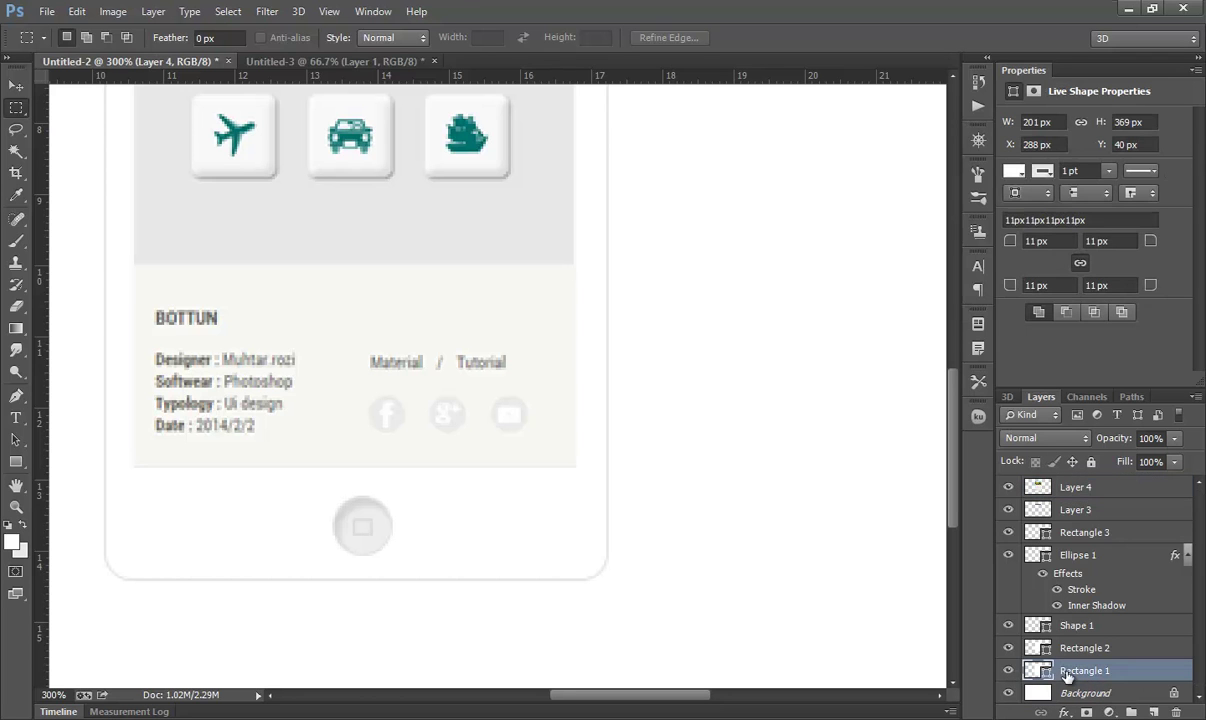
left_click(1008, 648)
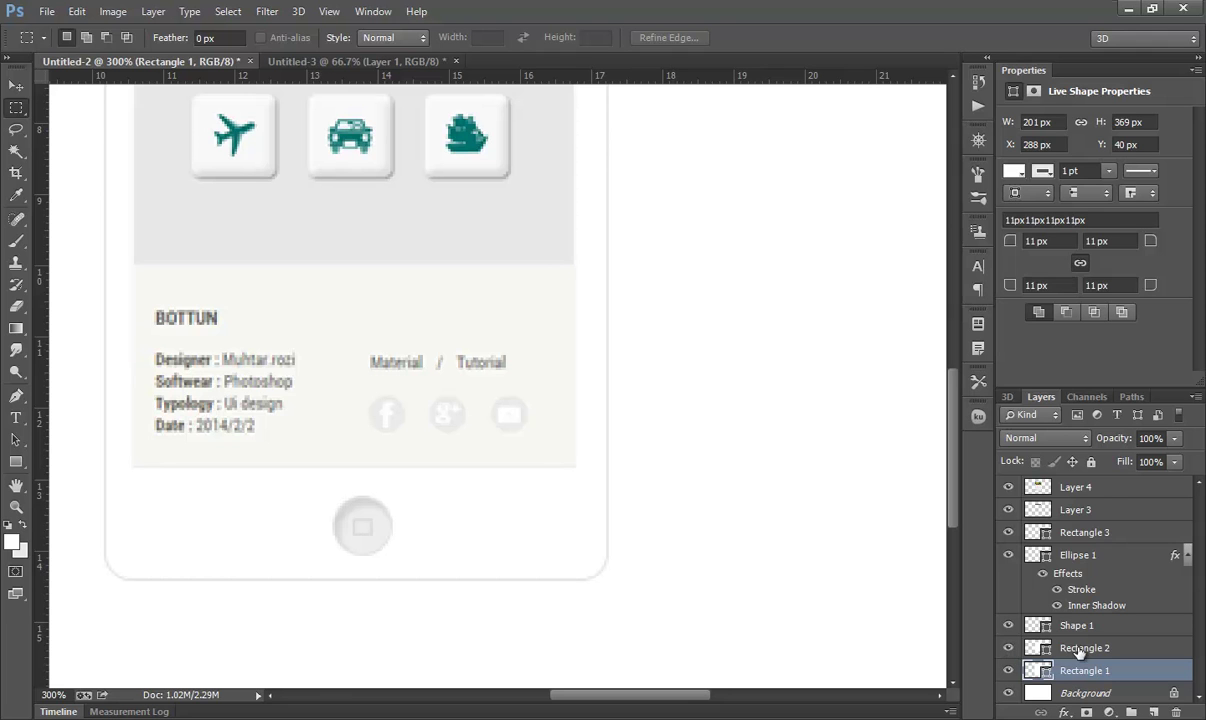
left_click(1066, 648)
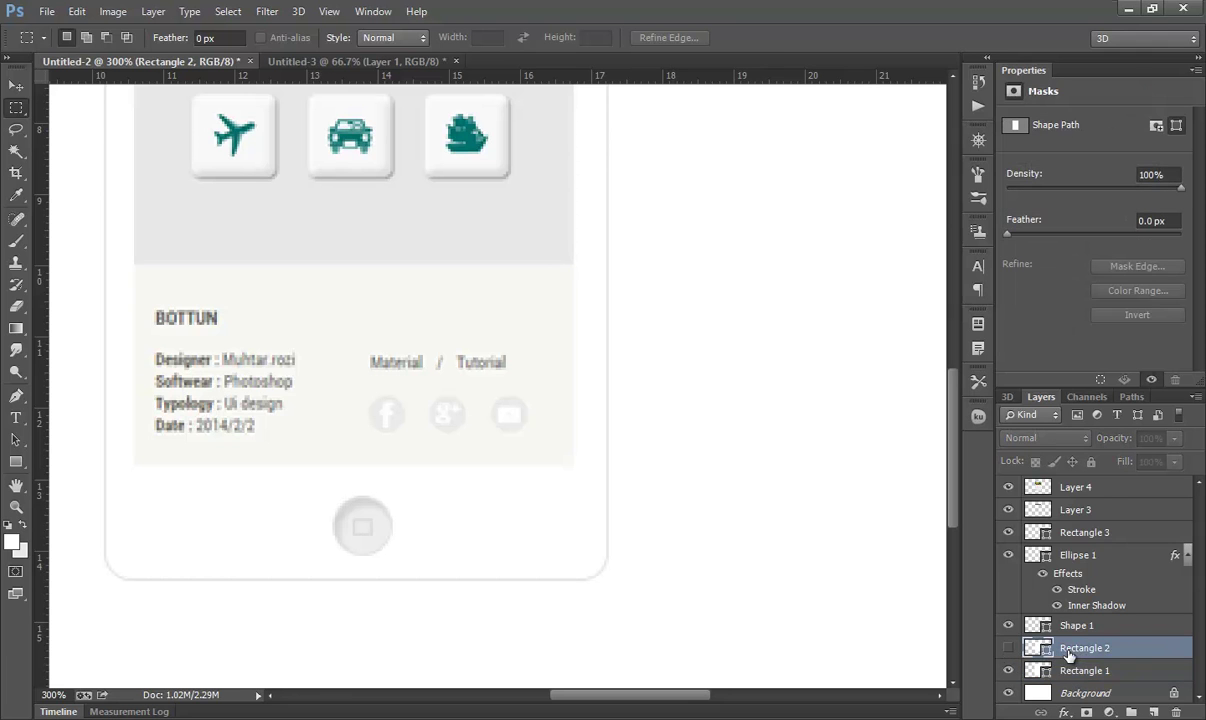
key("Delete")
double_click(16, 507)
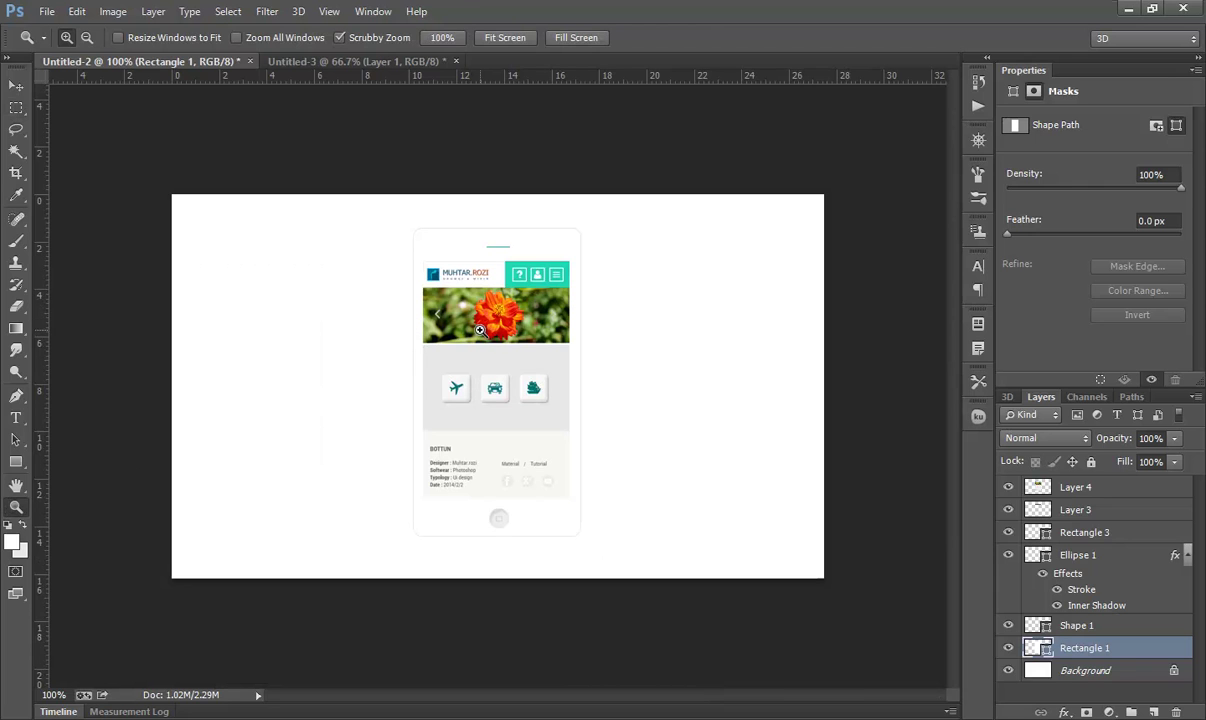
left_click(16, 87)
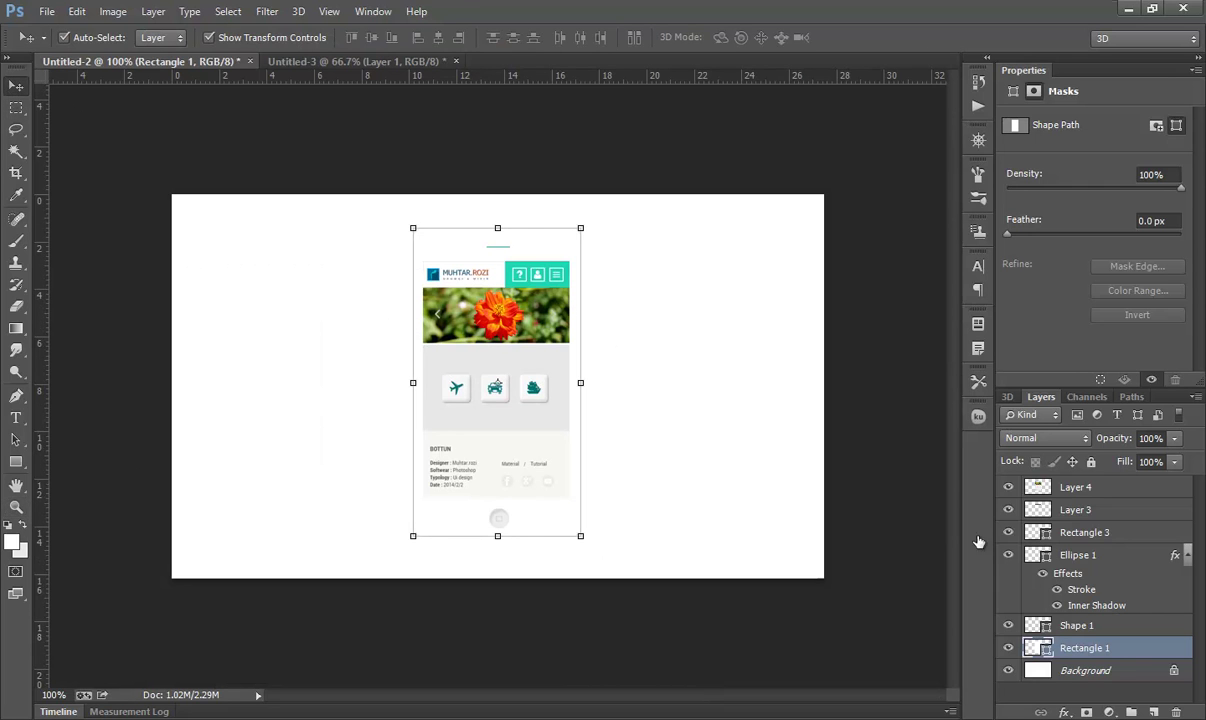
Move Layer 4 below the status bar Layer 3 and set the status bar to 65% opacity.
left_click(1076, 490)
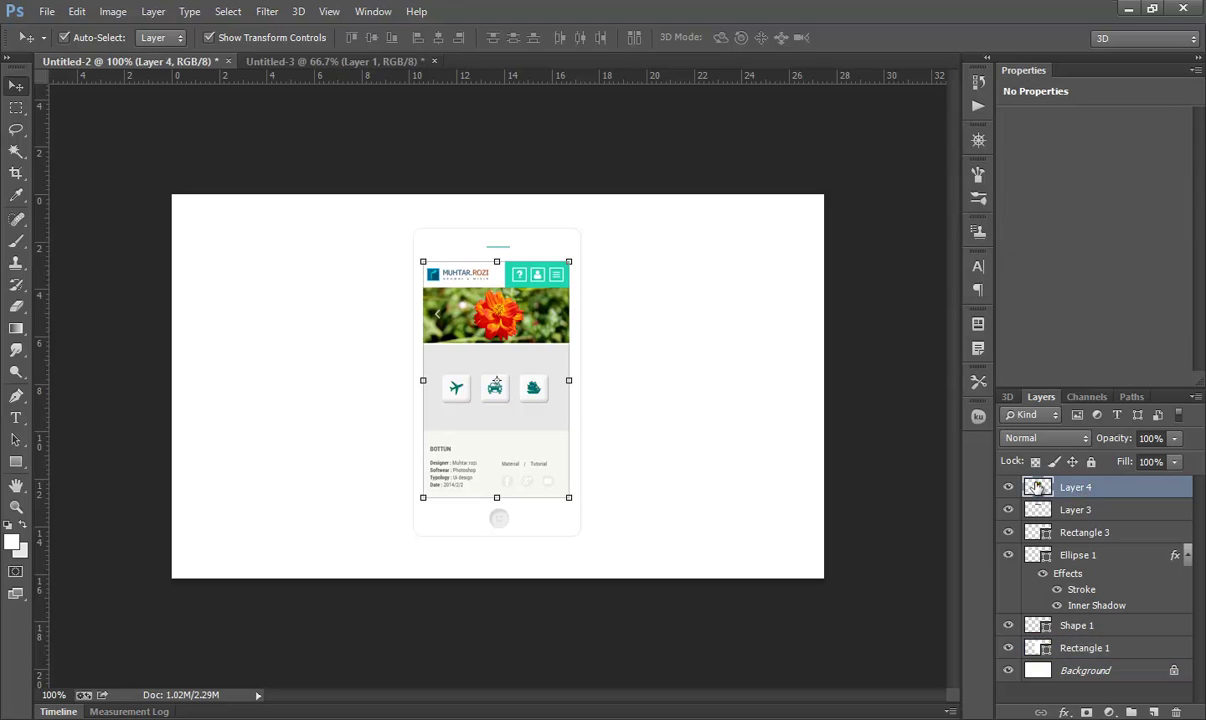
left_click_drag(1076, 490, 1075, 520)
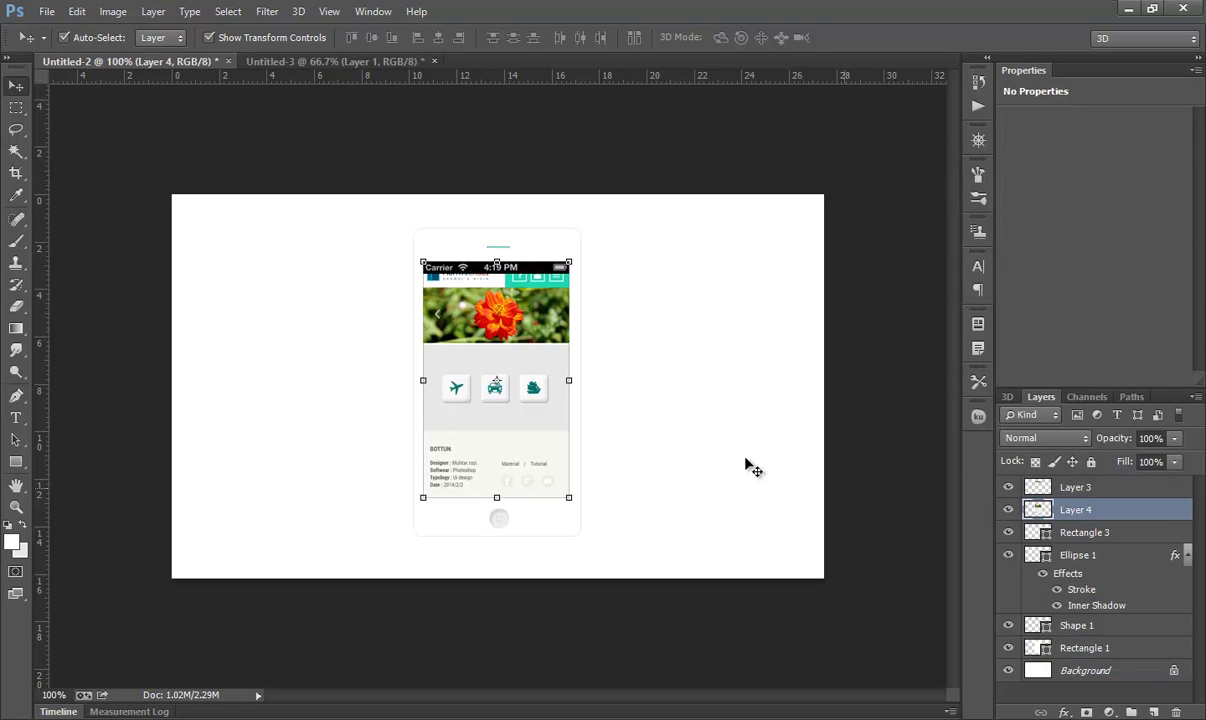
left_click(459, 273)
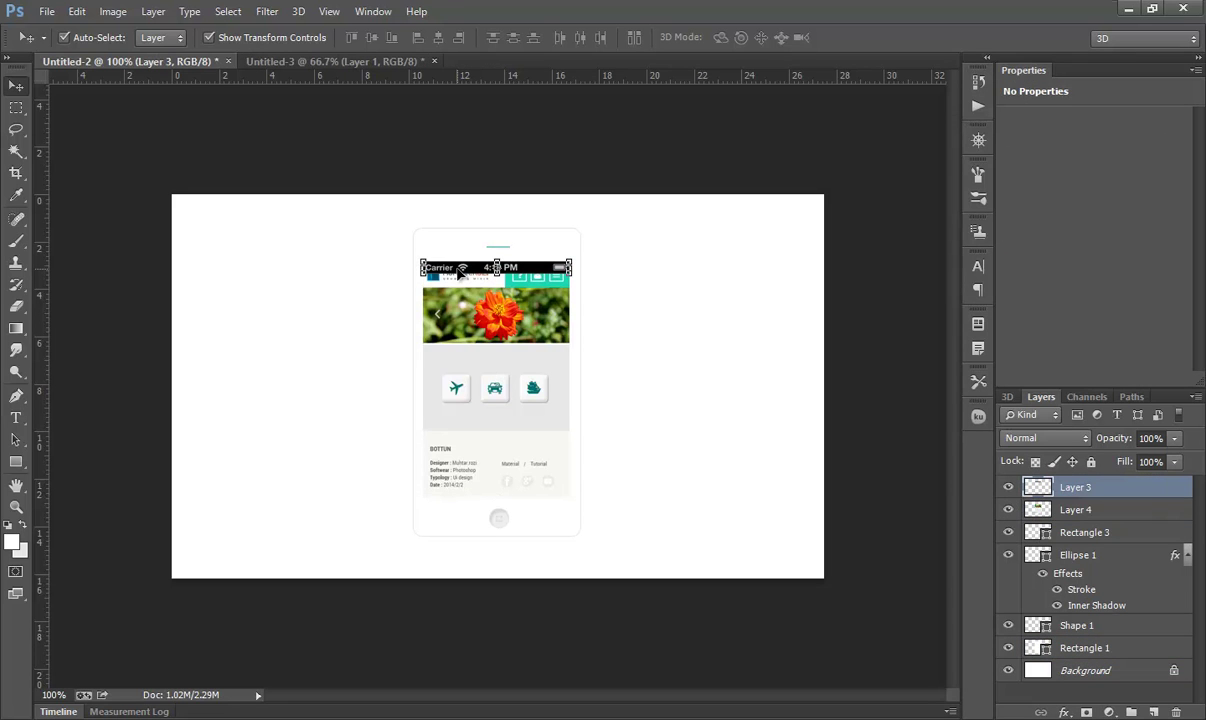
left_click(1175, 440)
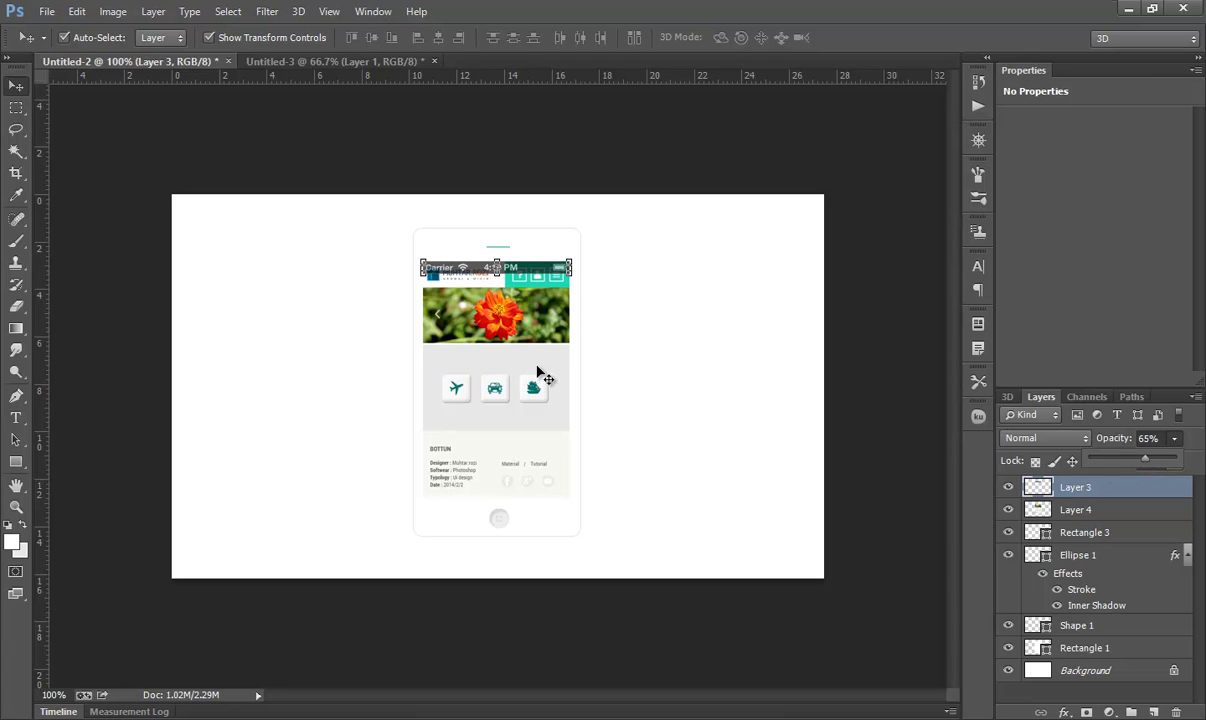
left_click(596, 397)
Merge the status bar and screenshot layers into a single Layer 3.
left_click(505, 295)
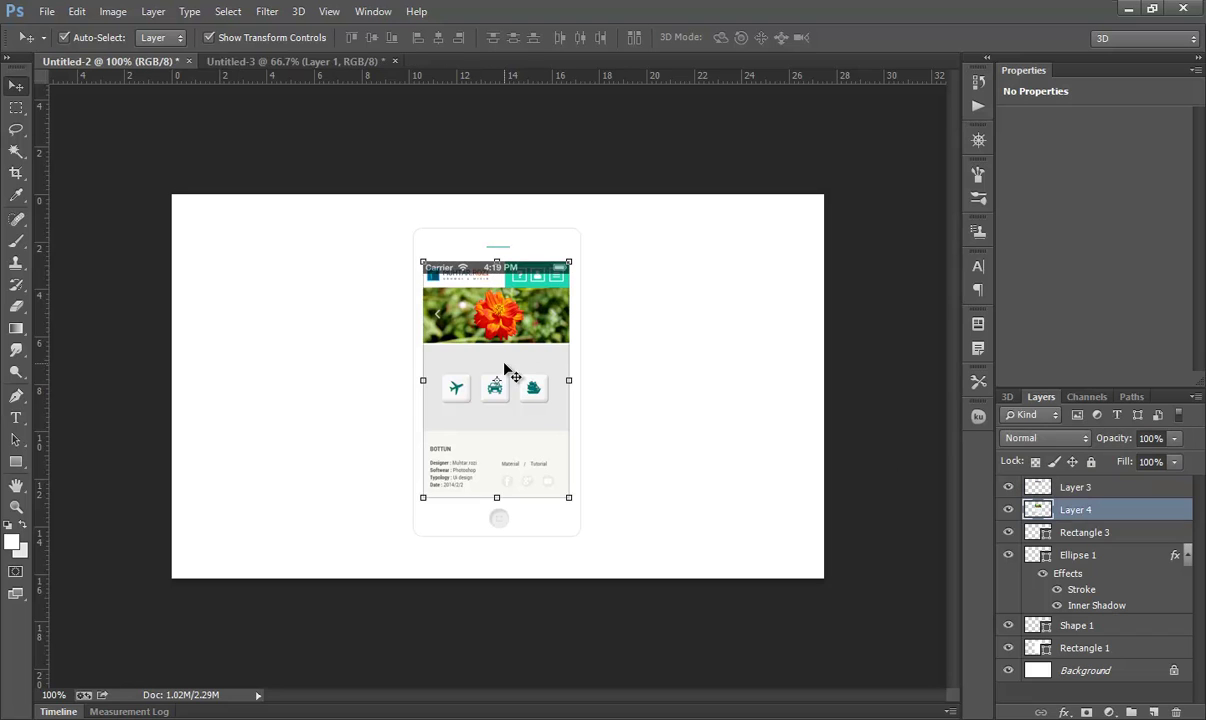
left_click(1078, 488, "shift")
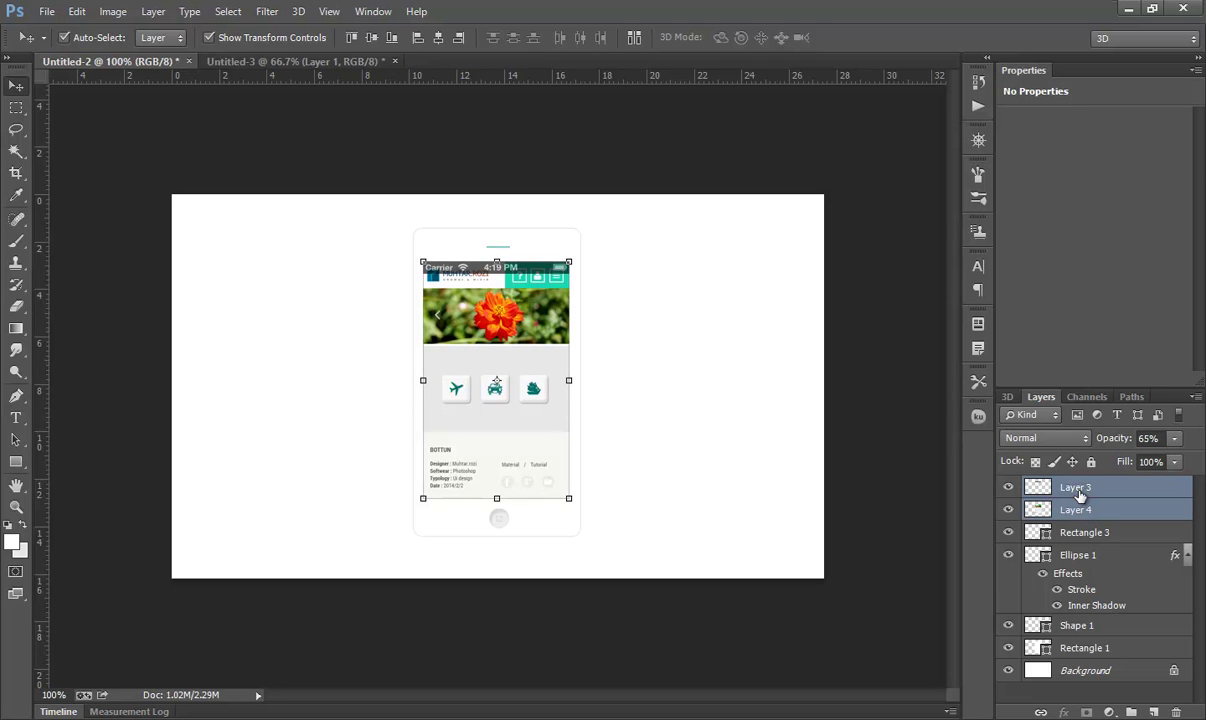
key("ctrl+e")
left_click(583, 383)
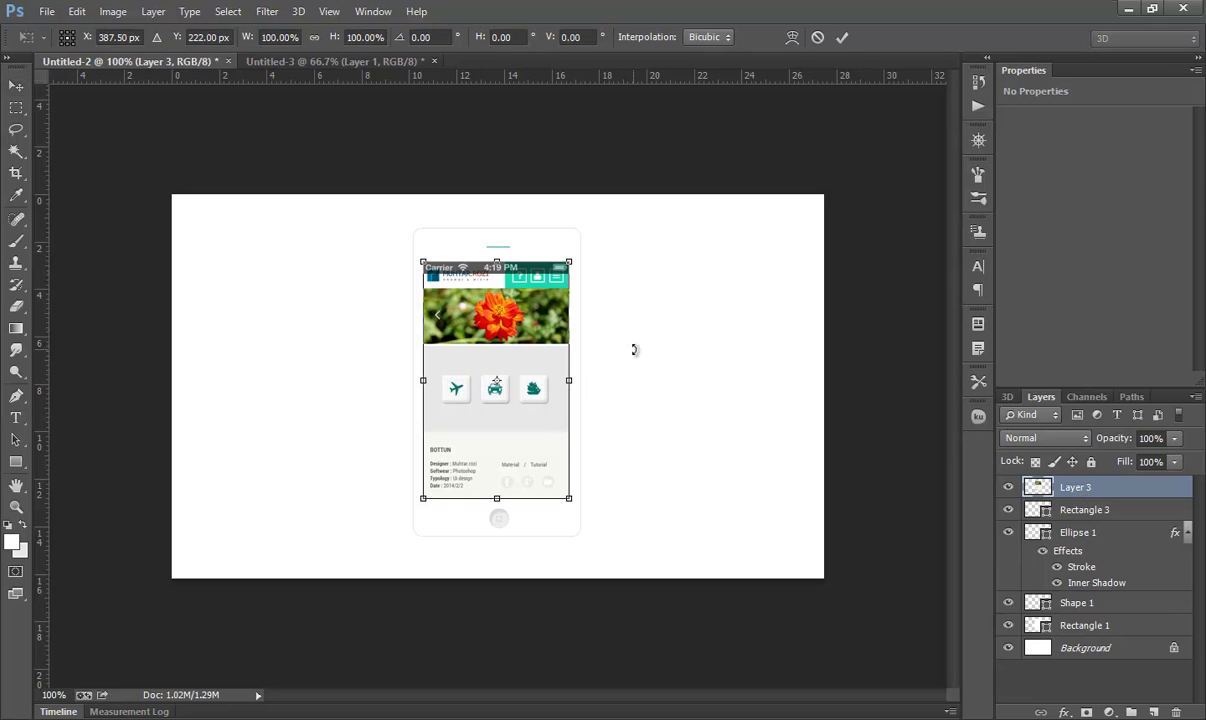
left_click(845, 35)
left_click(683, 350)
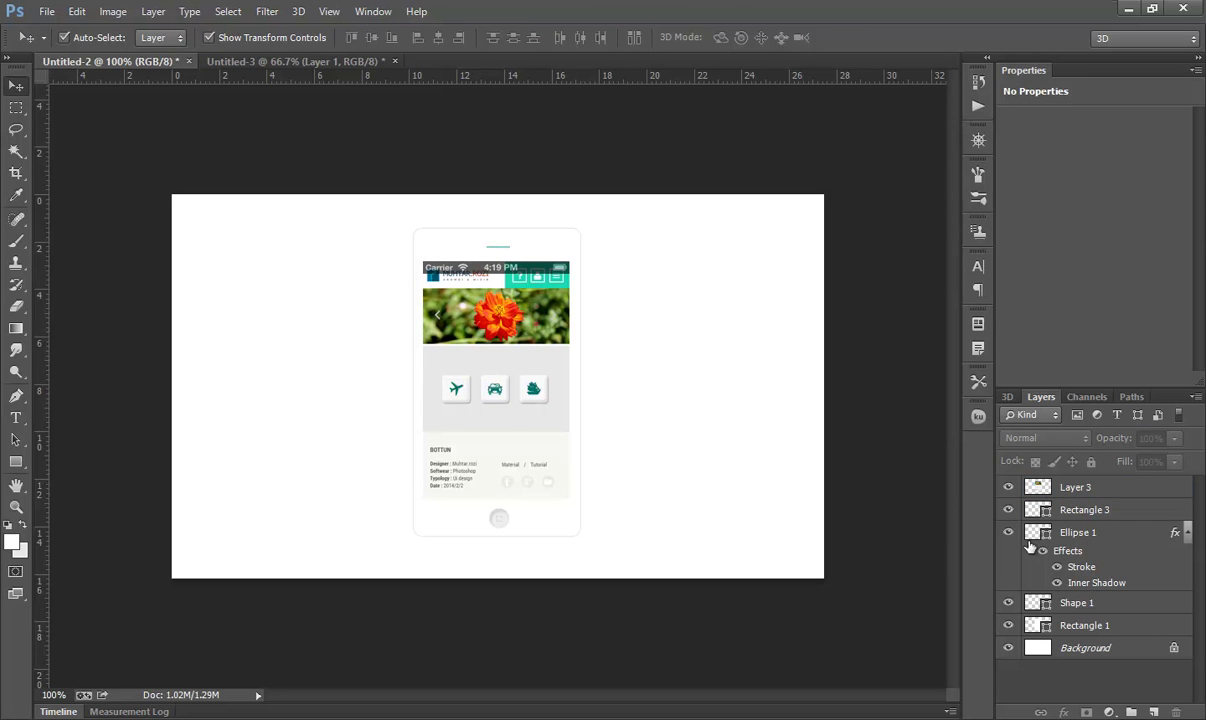
left_click(1076, 489)
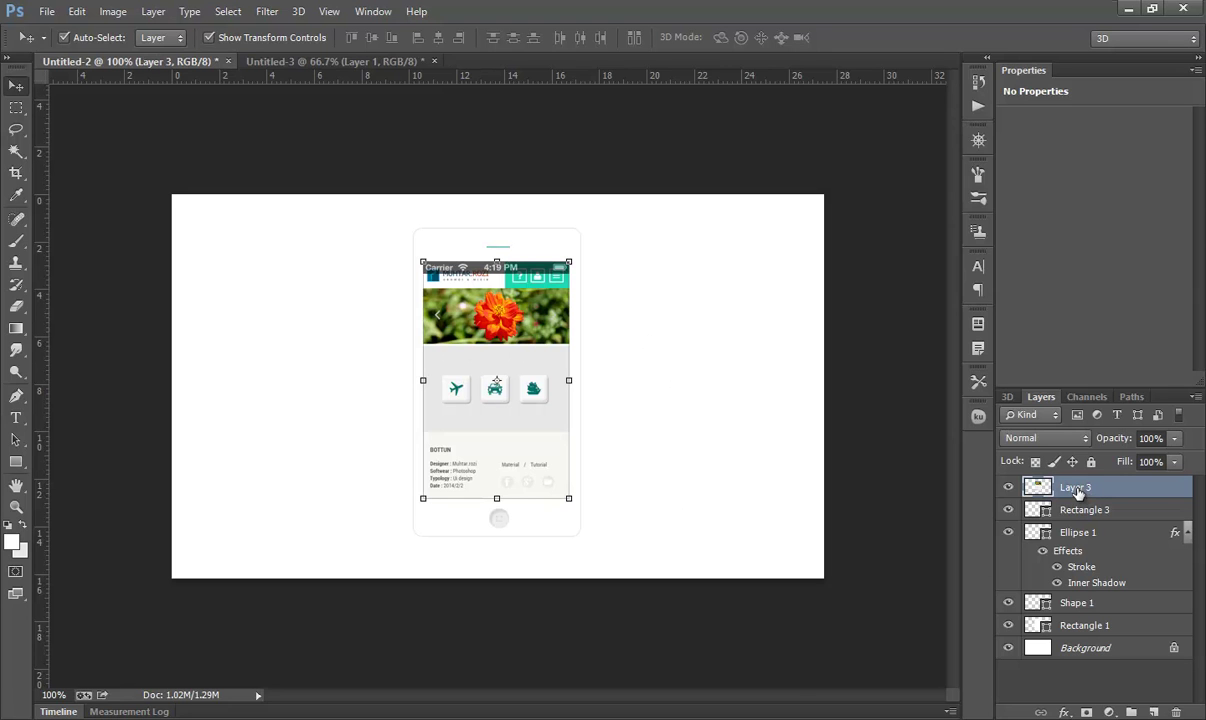
Add a mid-grey Inner Shadow to Layer 3 in Layer Style.
right_click(1076, 489)
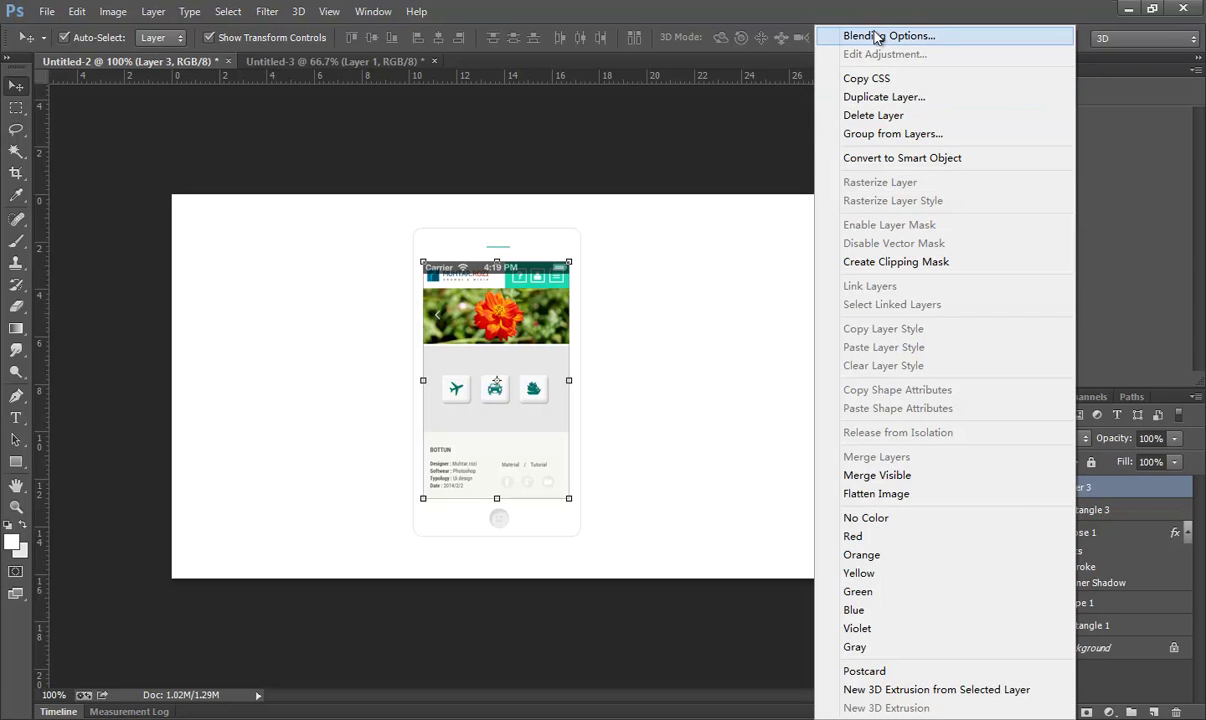
left_click(876, 37)
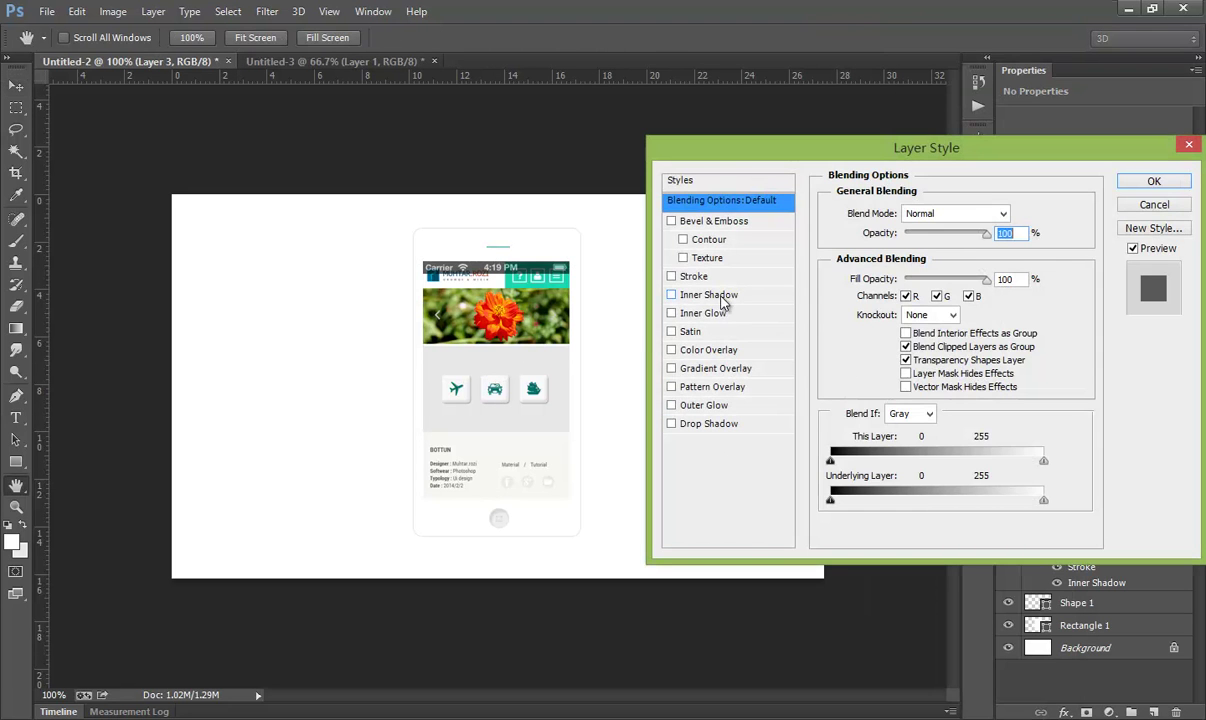
left_click(718, 296)
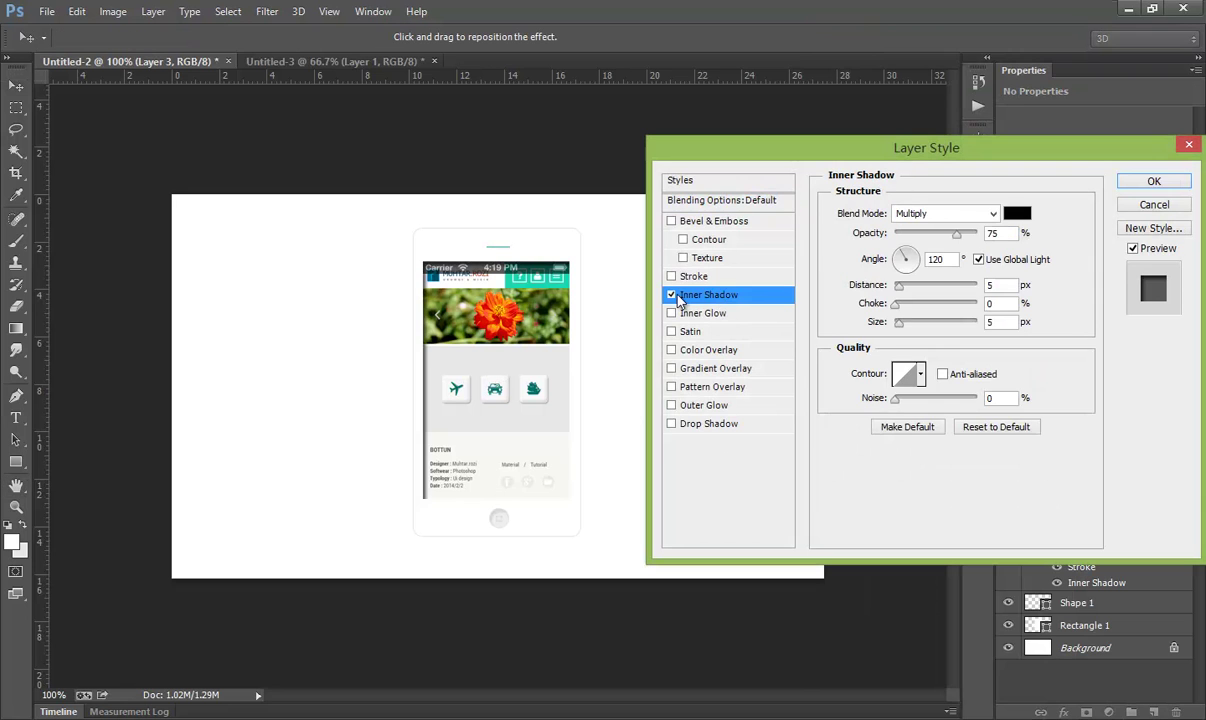
left_click(1017, 214)
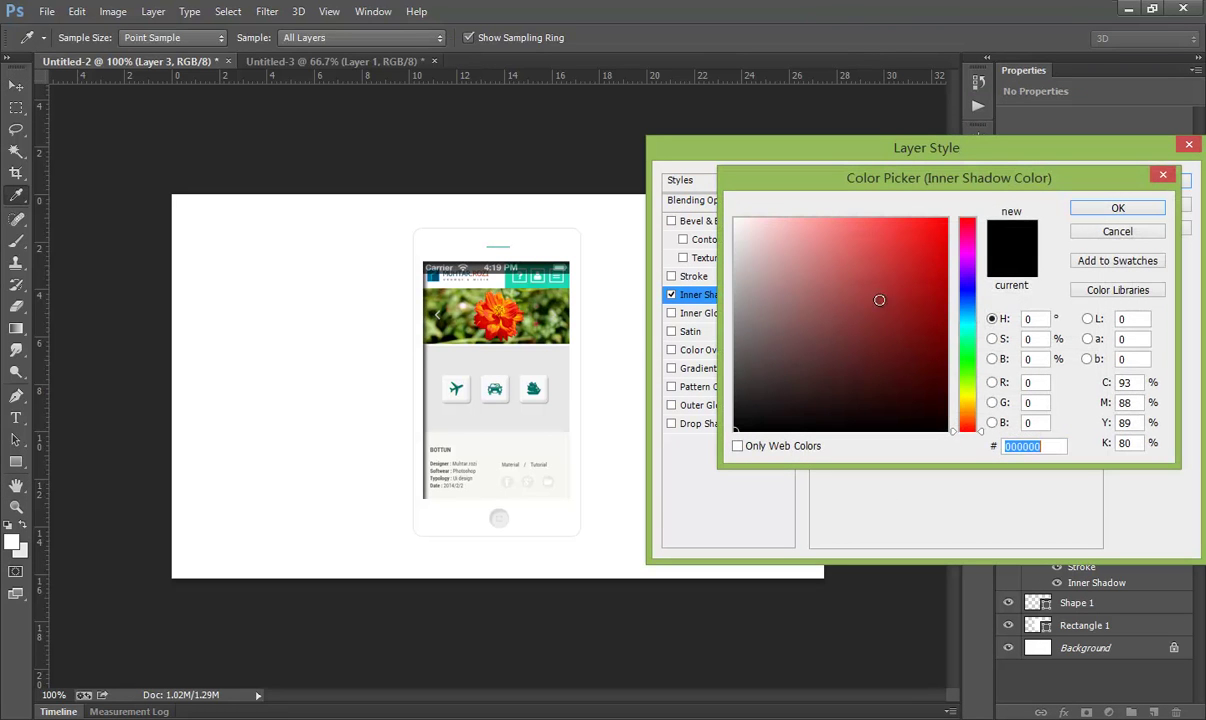
left_click(736, 246)
mouse_move(759, 263)
left_mouse_down()
mouse_move(743, 272)
mouse_move(759, 291)
left_mouse_up()
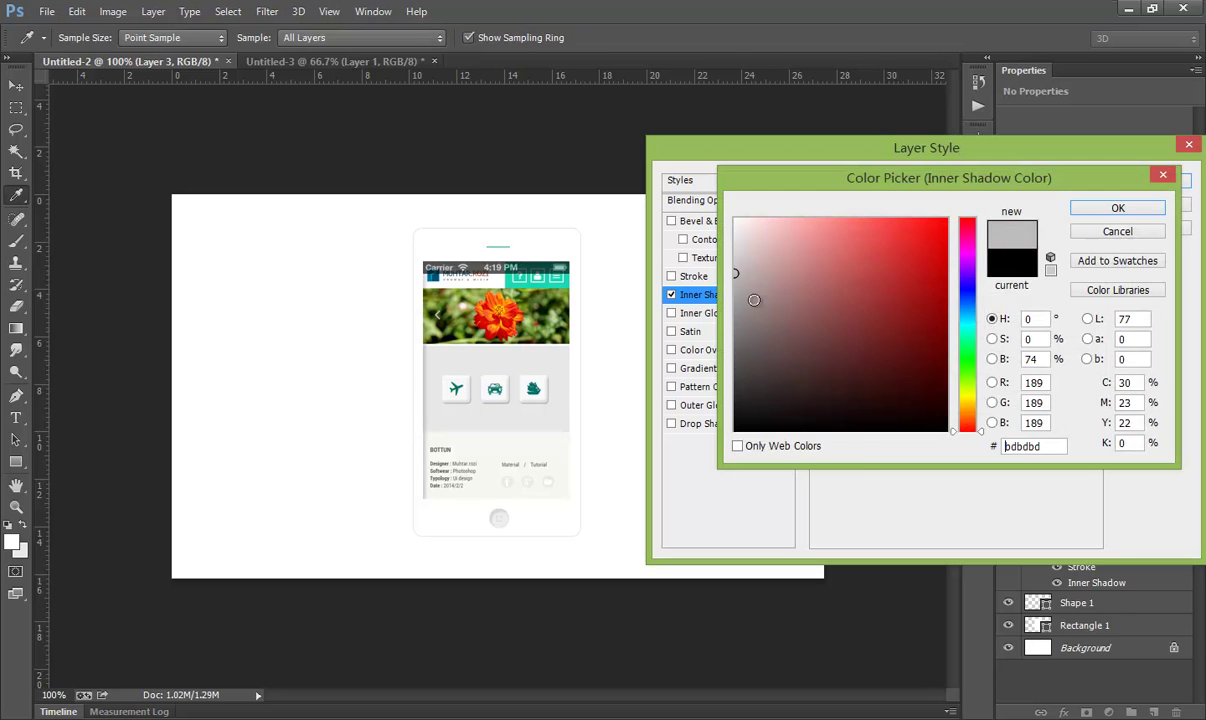
key("Return")
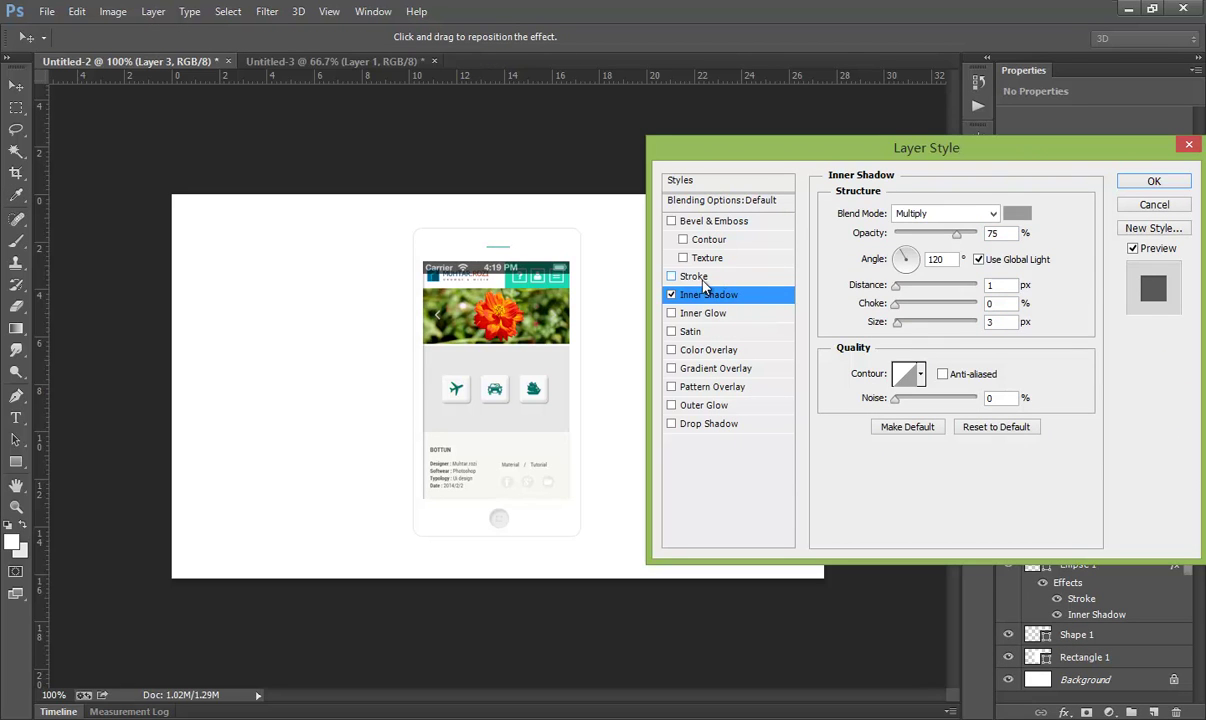
Add a 1 px grey (b4b4b4) stroke at 73% opacity to the screen layer.
left_click(671, 276)
double_click(995, 211)
type("1")
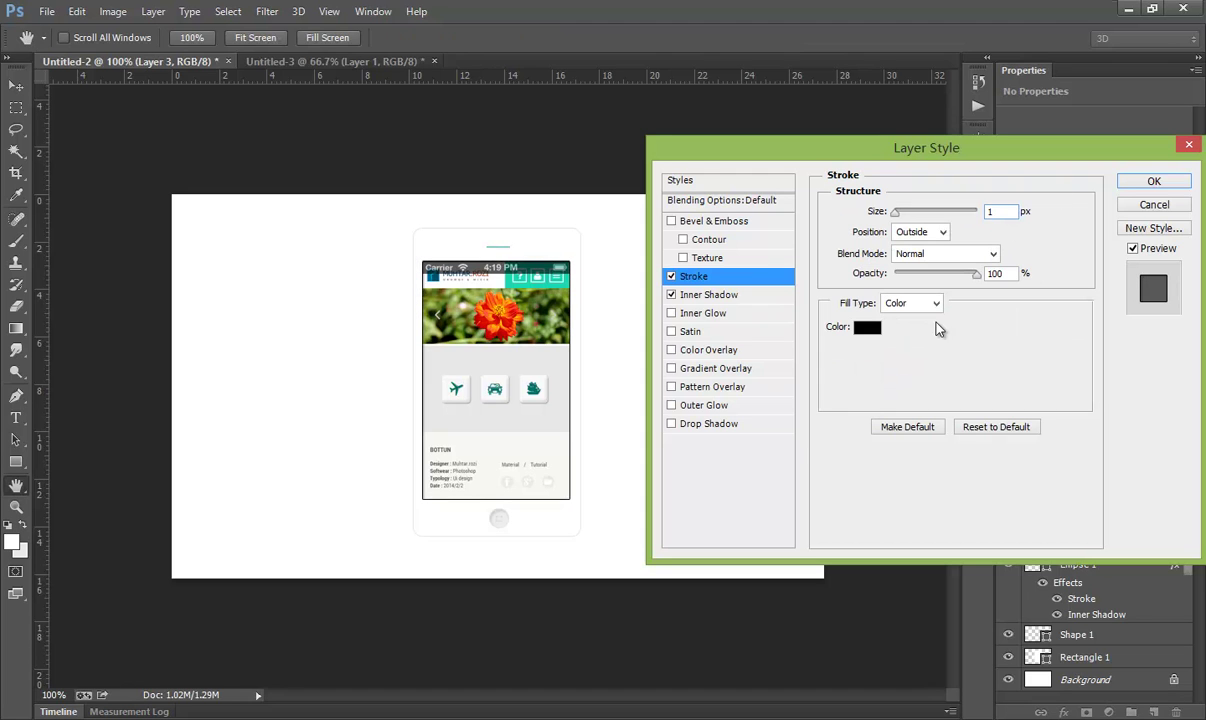
left_click(867, 327)
left_click_drag(870, 290, 704, 276)
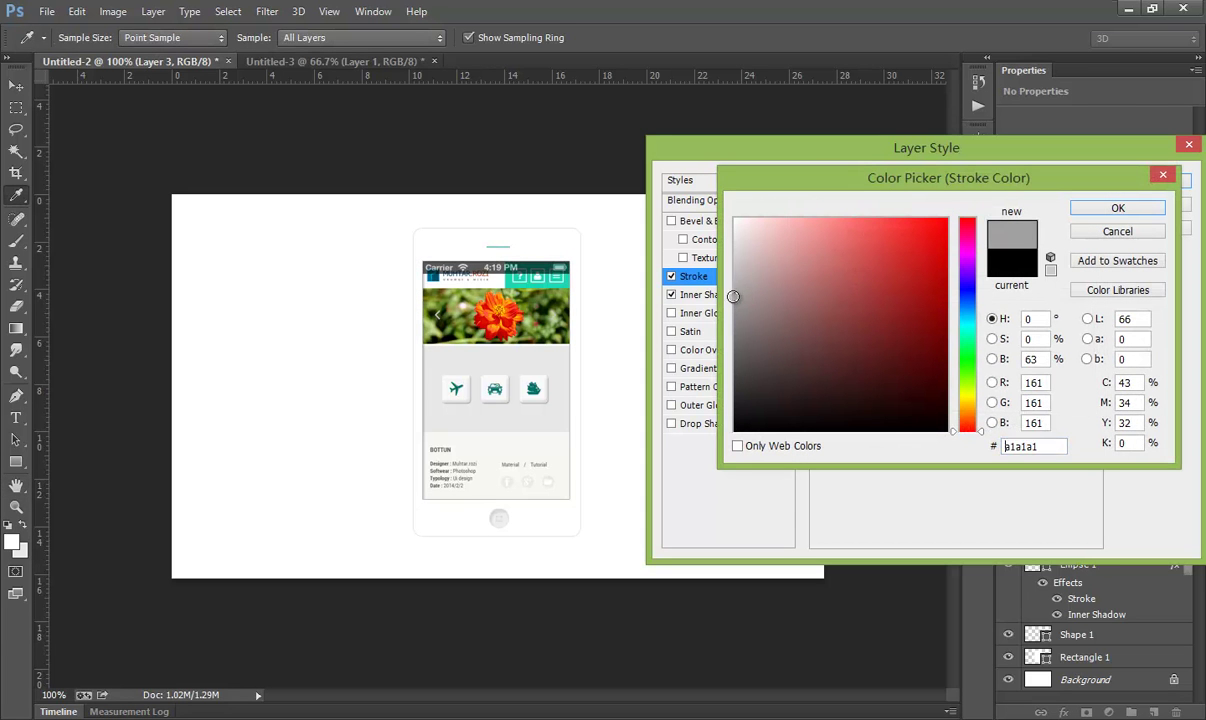
left_click_drag(735, 273, 734, 281)
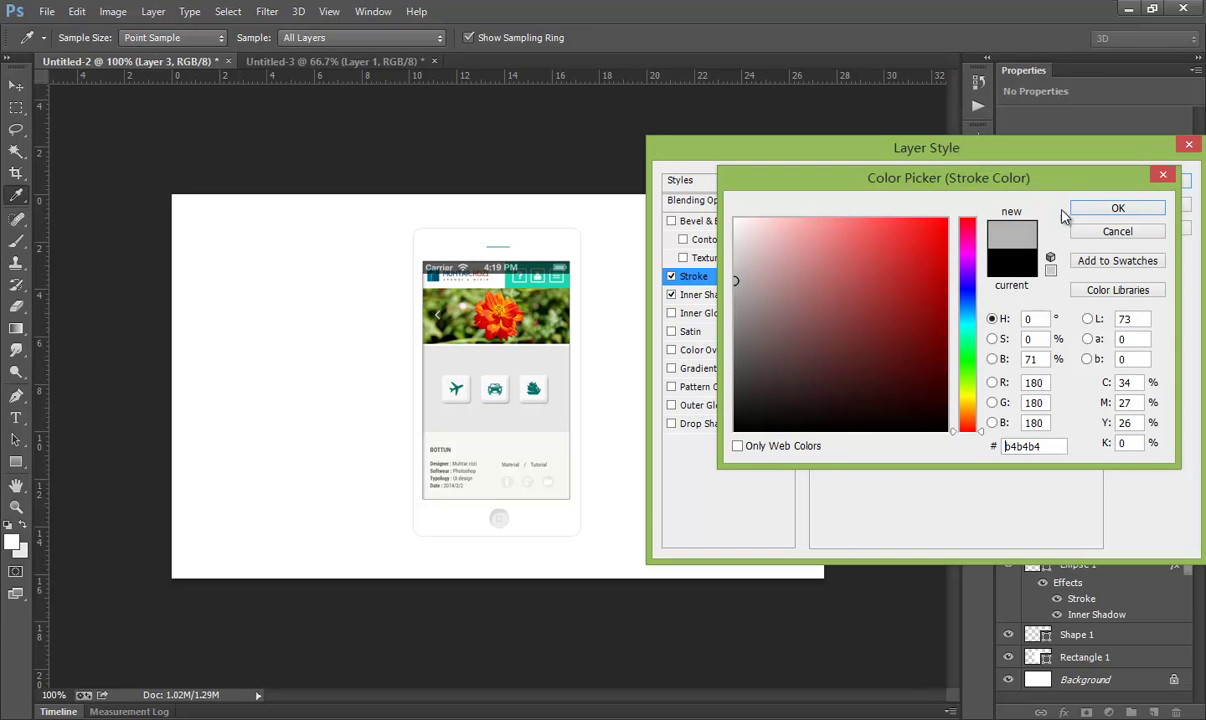
left_click(1136, 206)
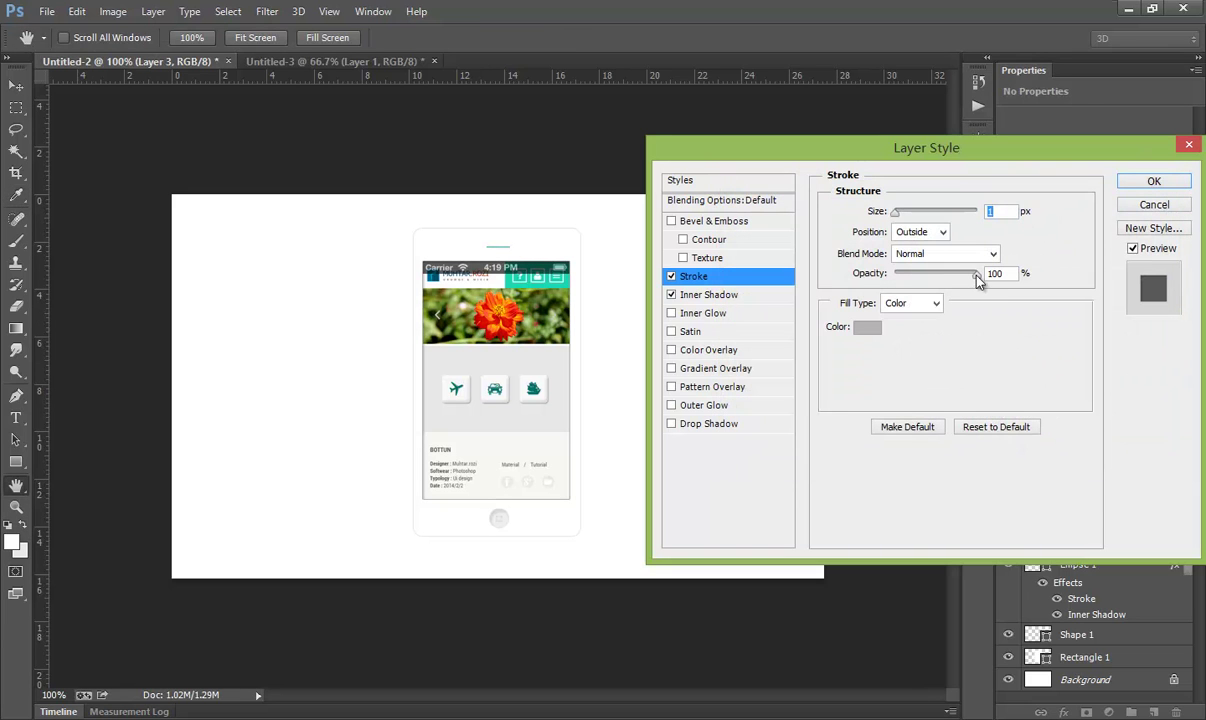
left_click_drag(976, 275, 928, 293)
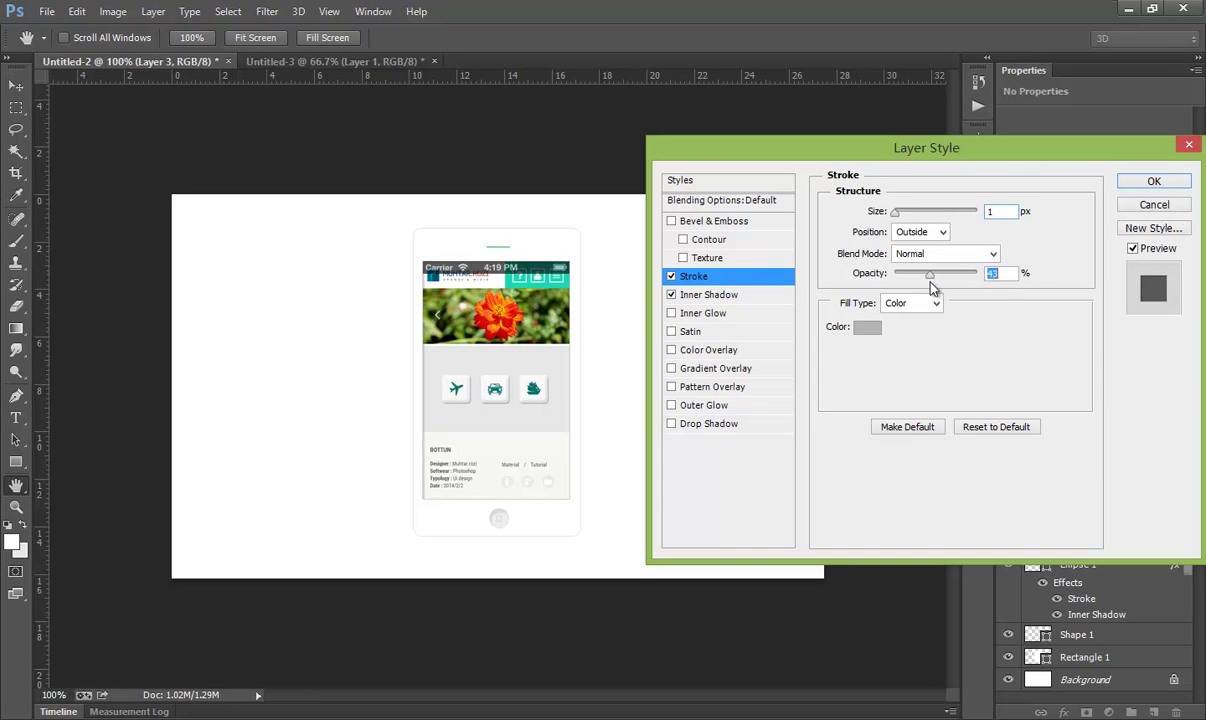
Set the Inner Shadow size to 1 px, lower its opacity to about 15%, and apply.
left_click(716, 296)
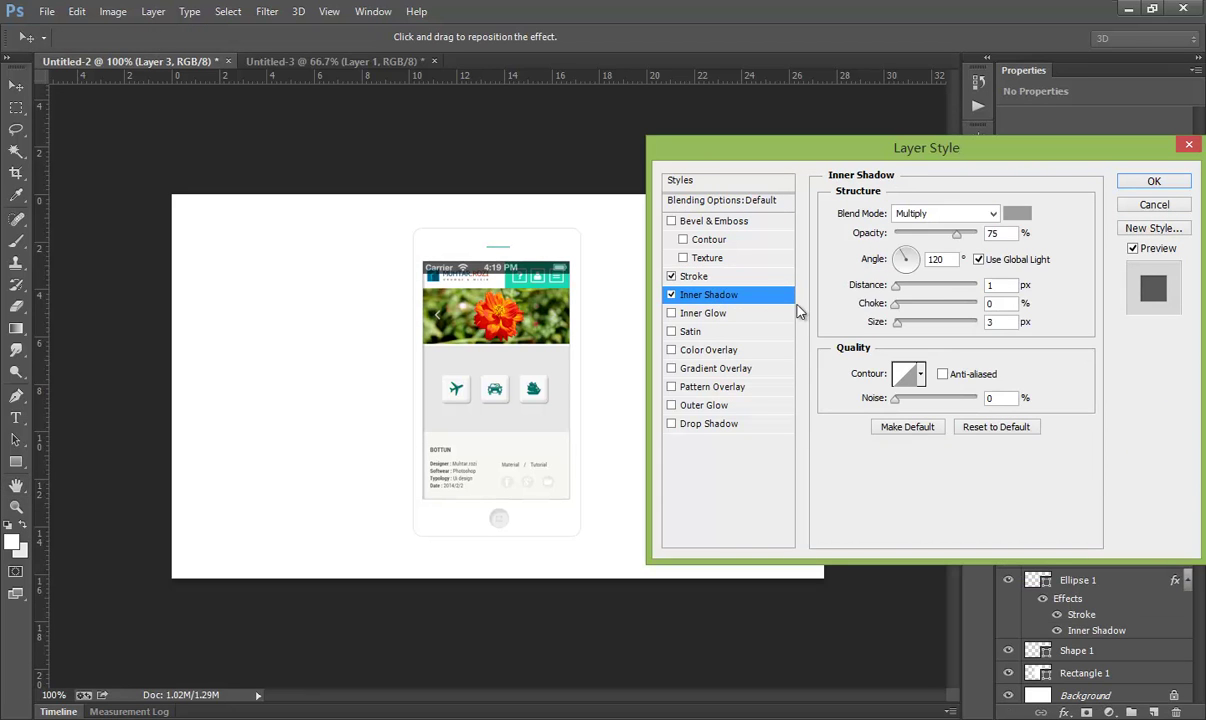
left_click(993, 321)
type("1")
left_click(1010, 285)
left_click_drag(938, 240, 922, 240)
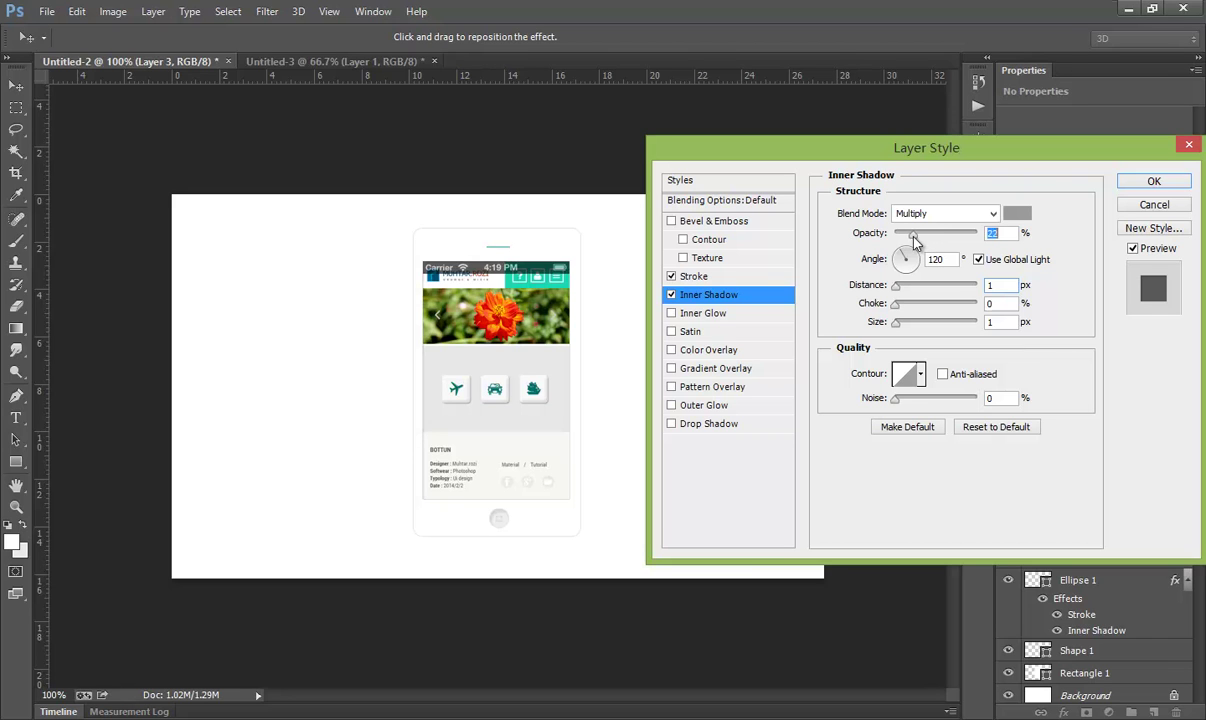
left_click_drag(910, 243, 907, 243)
left_click(902, 254)
left_click(1153, 185)
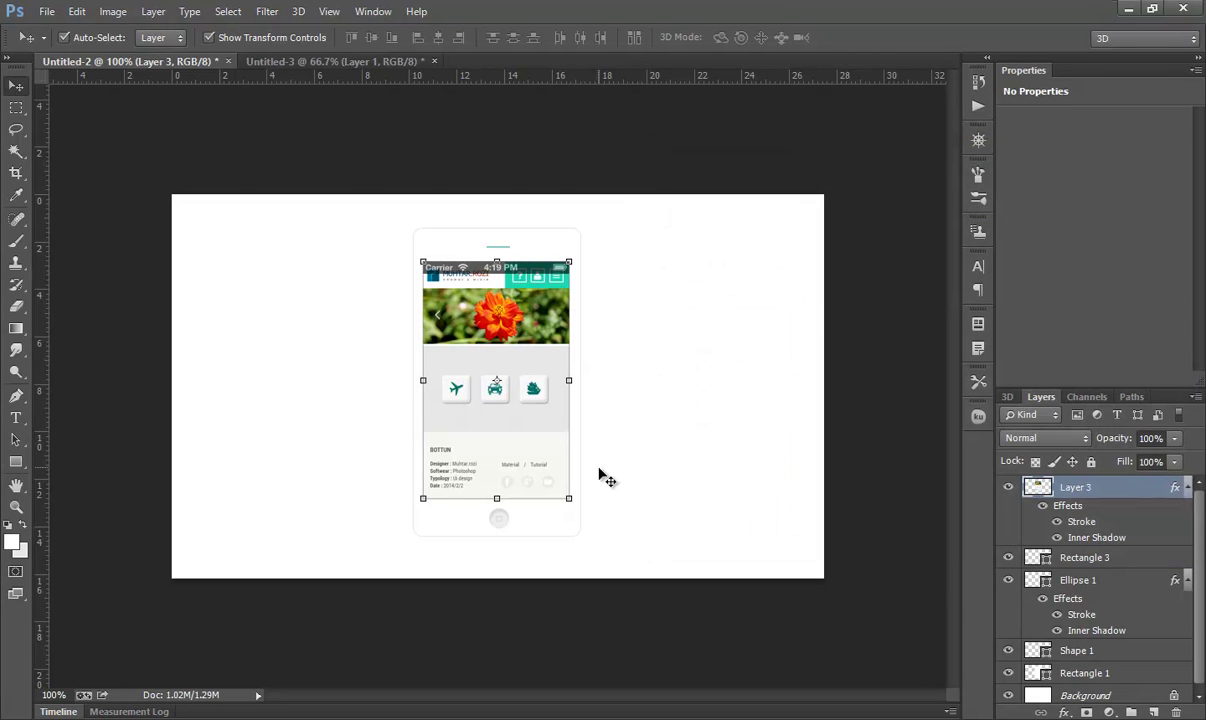
Give the Rectangle 1 phone body a drop shadow with spread 13, size 10, about 40% opacity.
key("a")
left_click(582, 538)
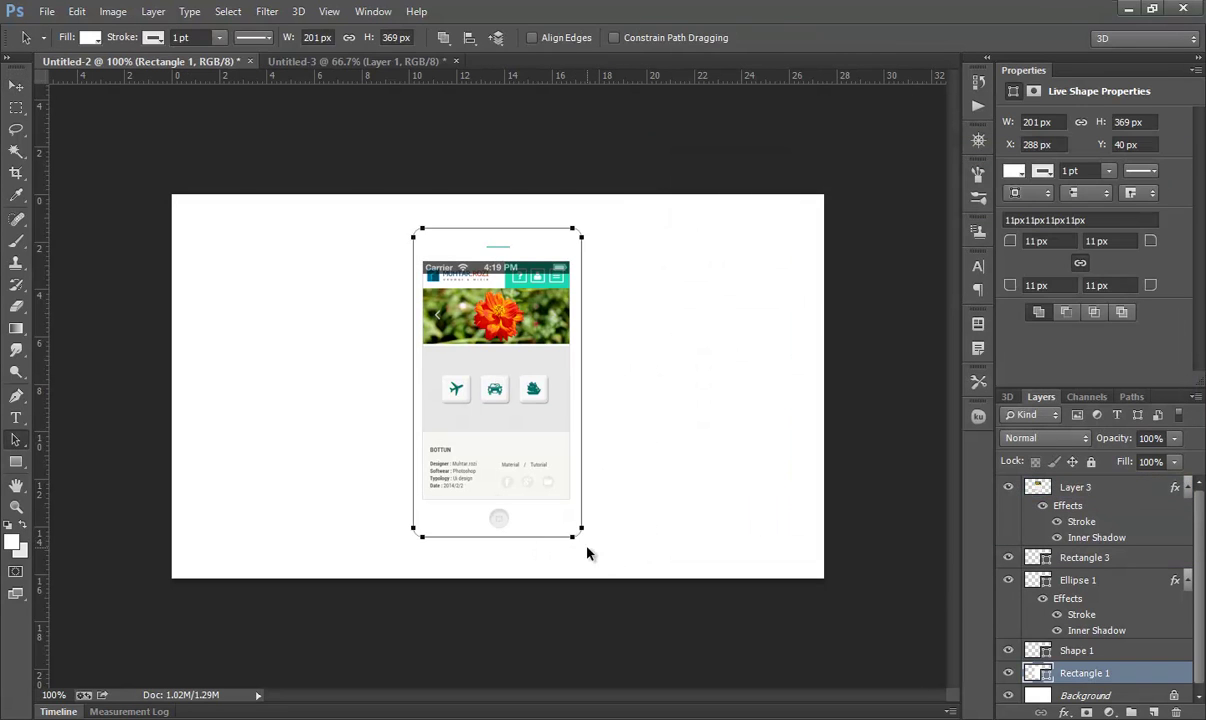
right_click(1113, 675)
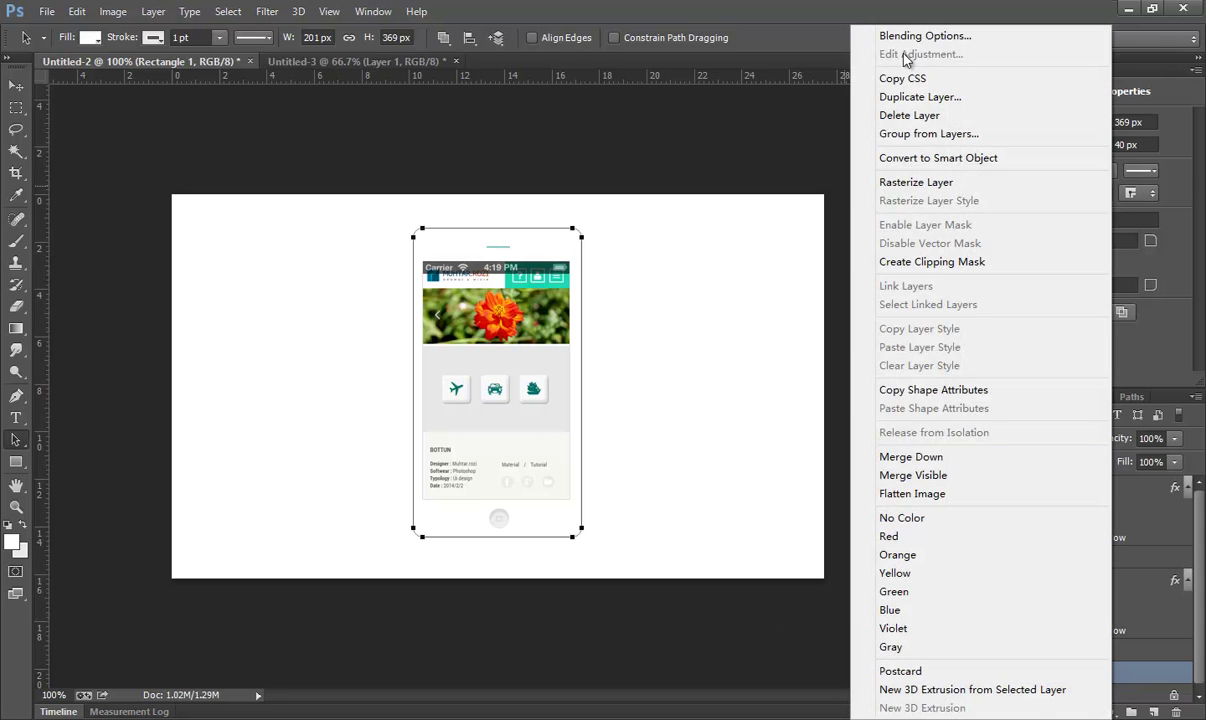
left_click(930, 35)
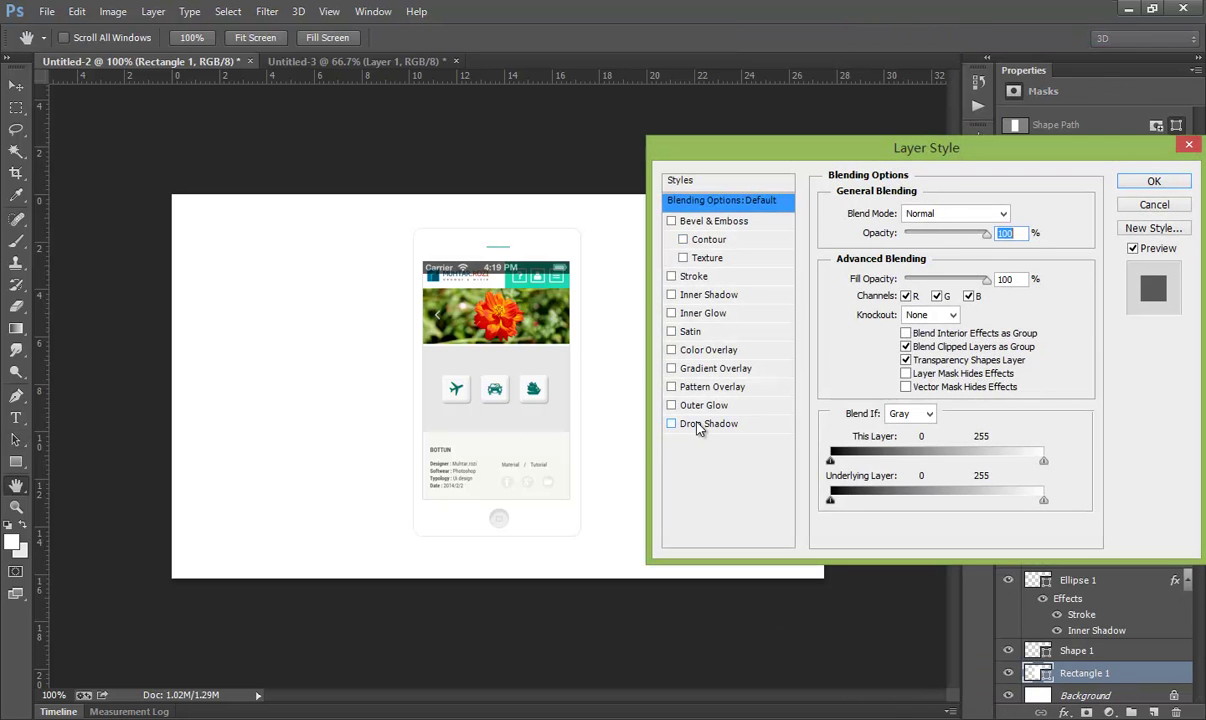
left_click(699, 425)
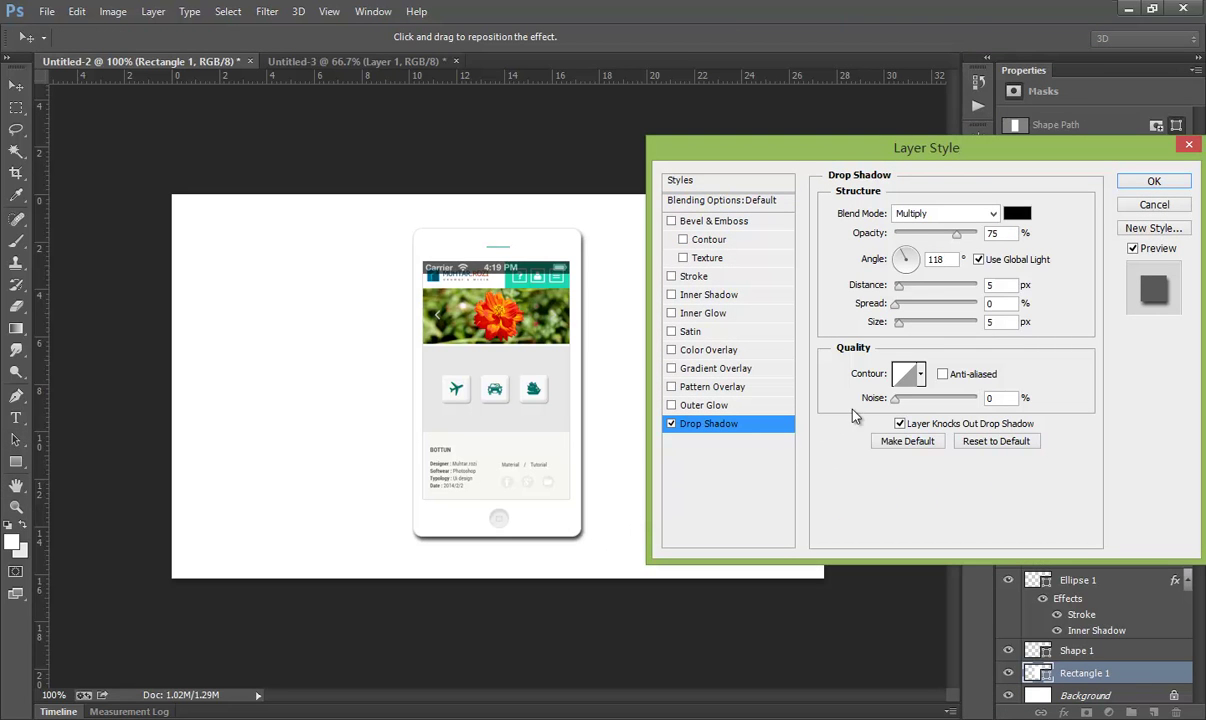
left_click_drag(895, 303, 905, 303)
left_click_drag(898, 322, 903, 322)
left_click_drag(956, 233, 926, 237)
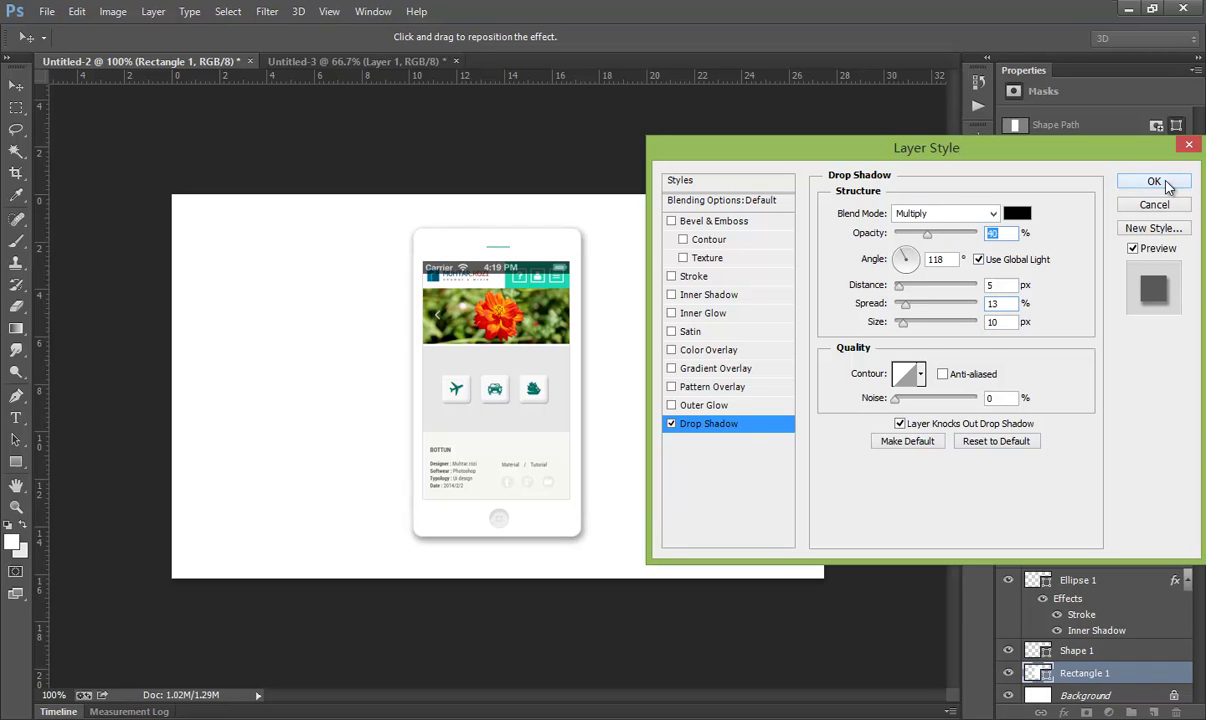
left_click(1153, 181)
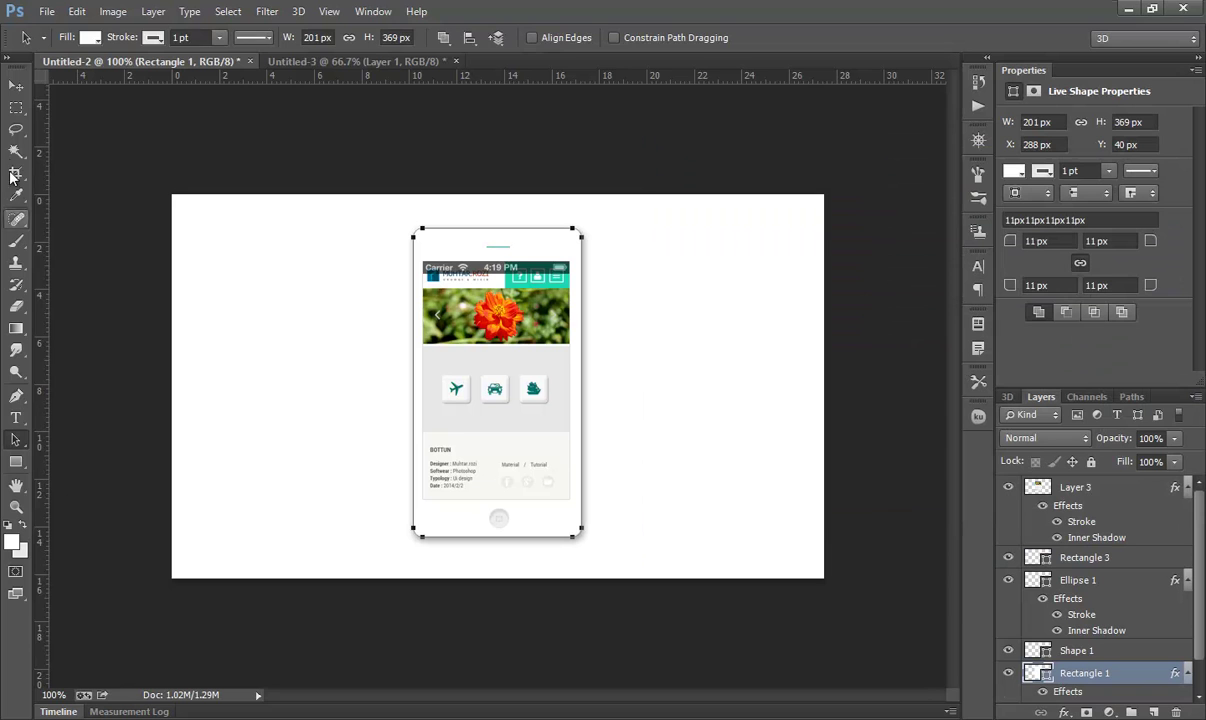
Draw an elliptical selection around the phone's base and add a new layer above Background.
left_click(15, 110)
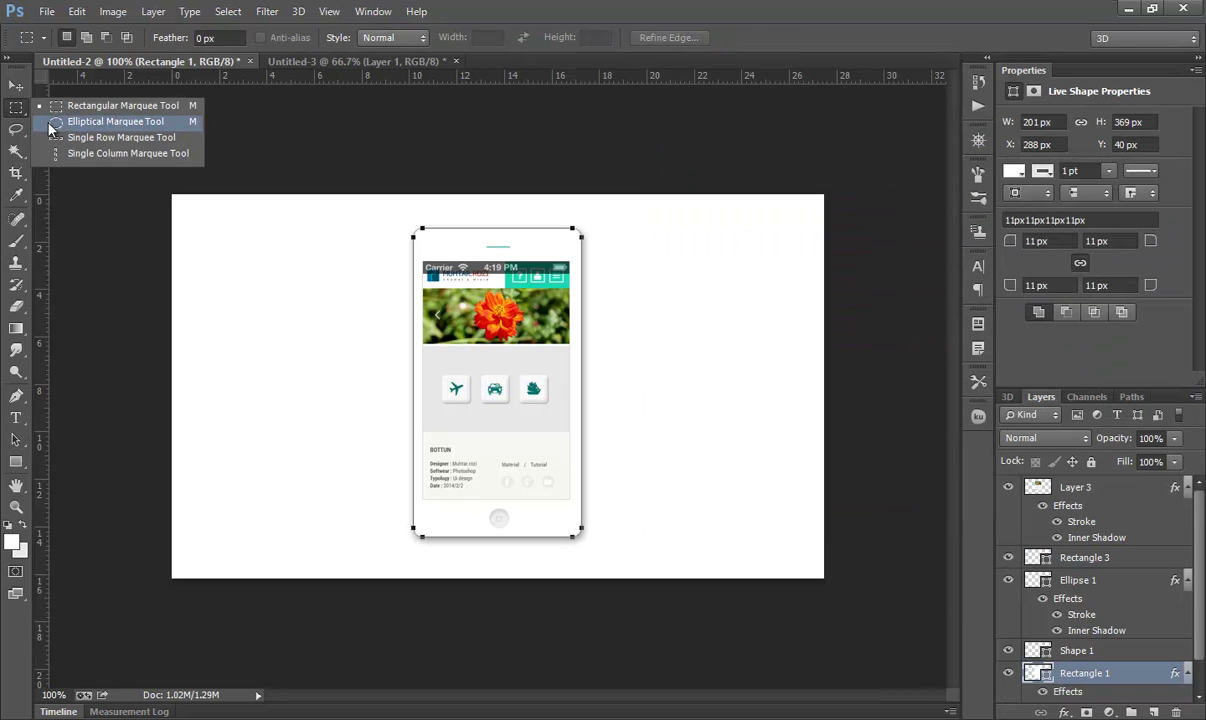
left_click(52, 122)
left_click_drag(361, 510, 652, 546)
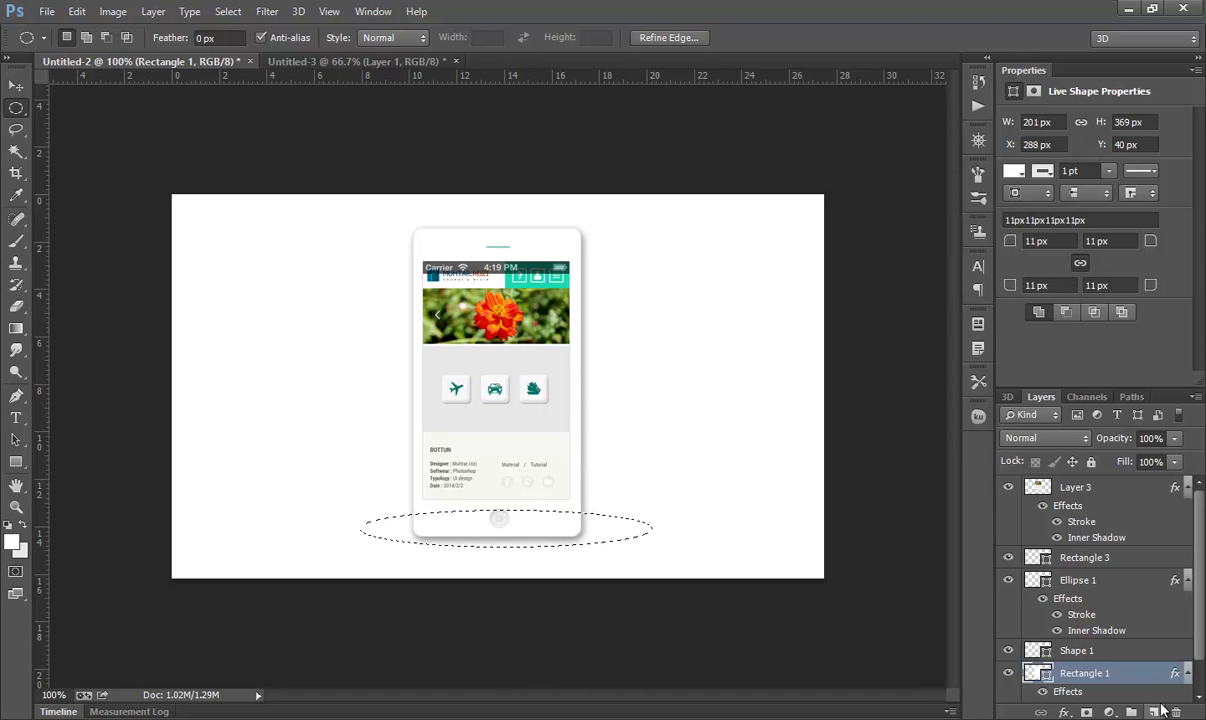
scroll(1200, 620, "down", 1)
left_click(1090, 691)
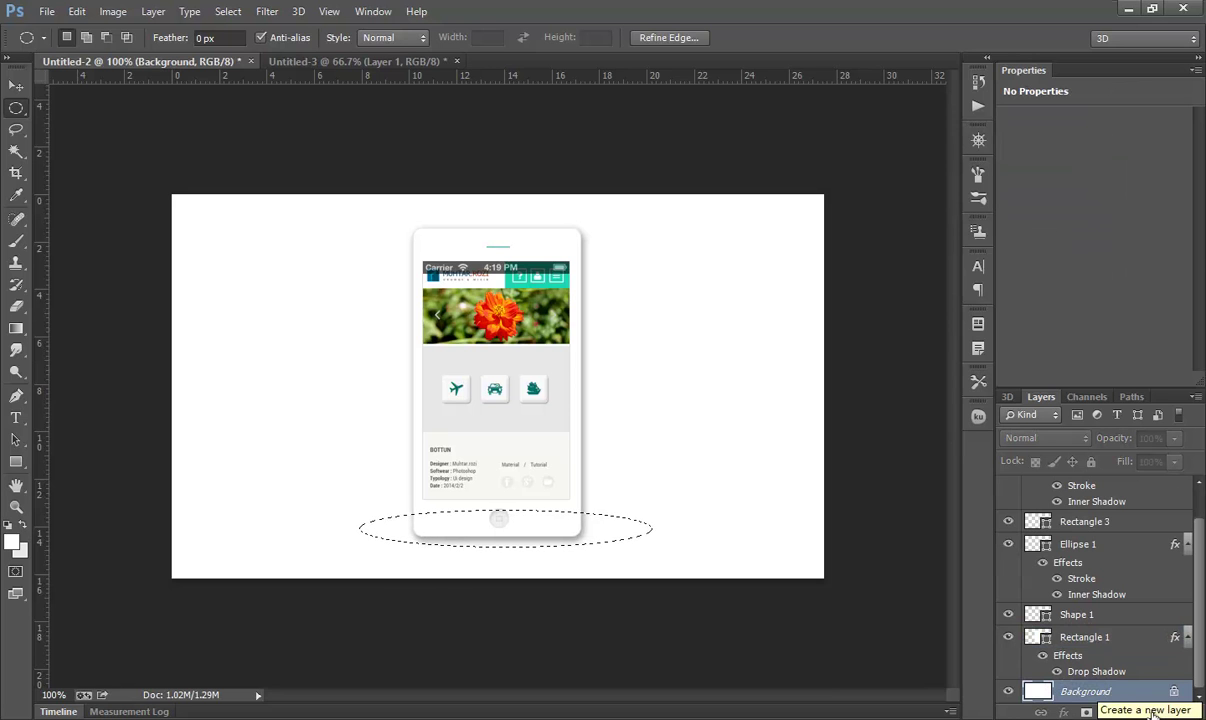
left_click(1153, 712)
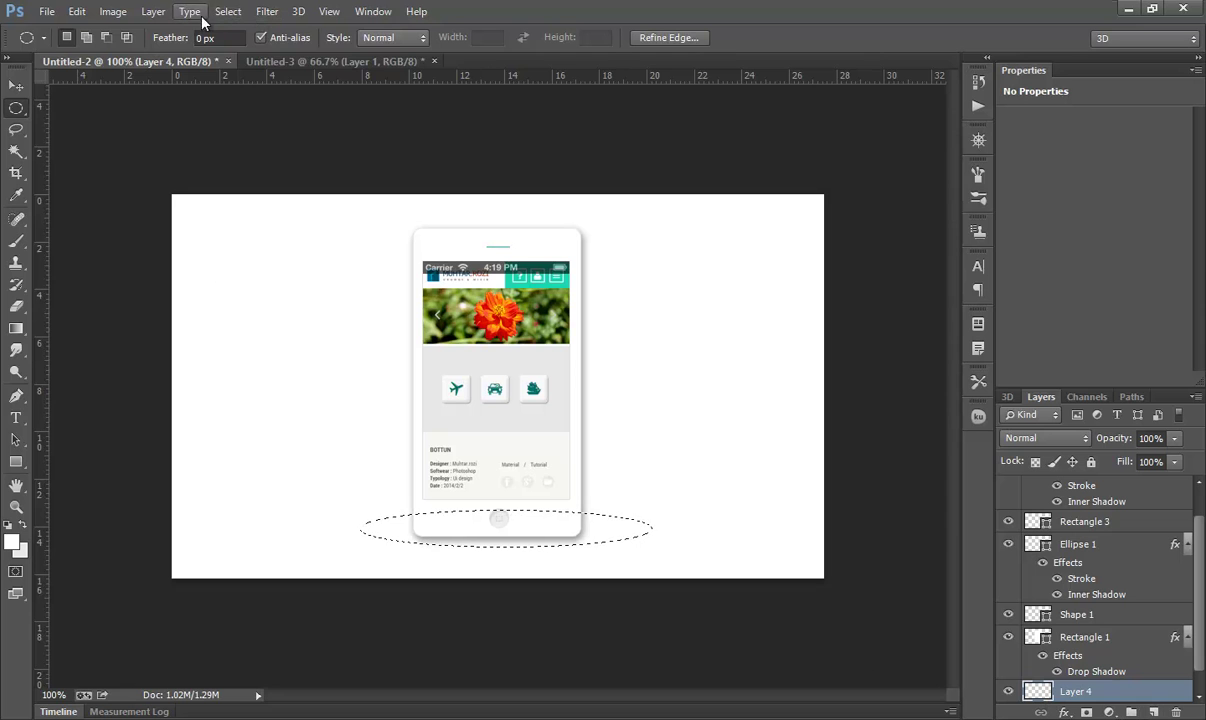
Feather the oval selection by 15 px, fill it with light grey, and deselect.
left_click(228, 12)
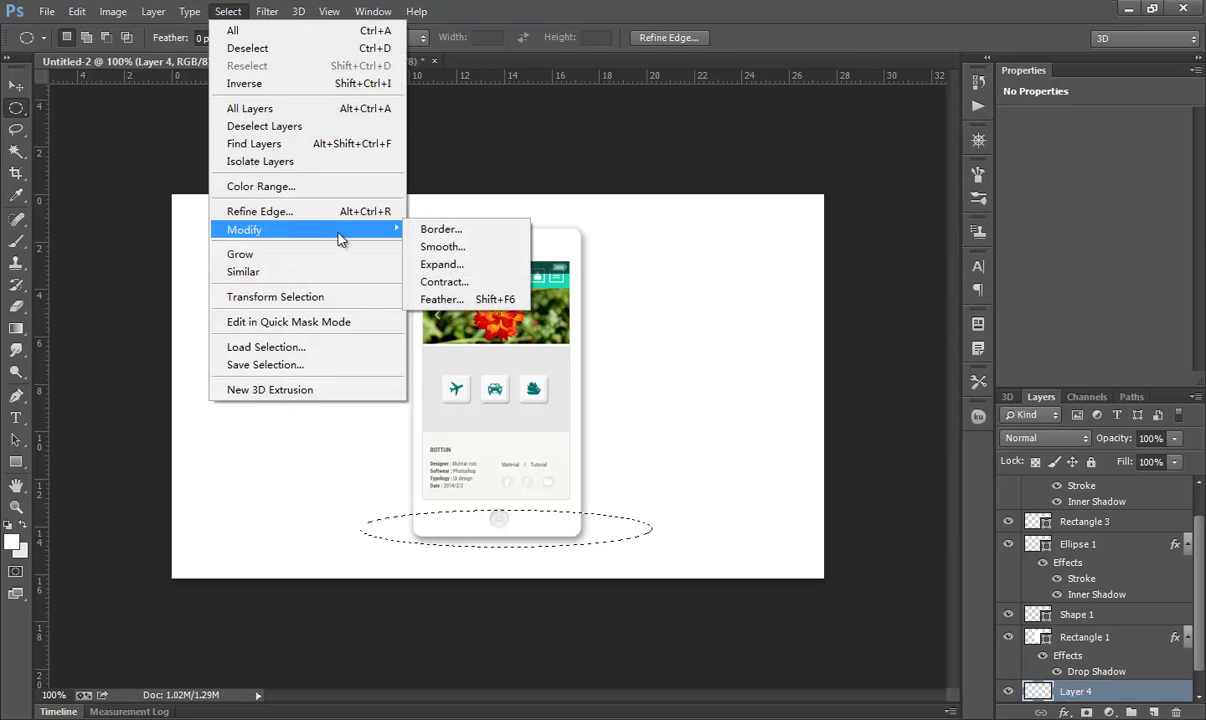
left_click(441, 299)
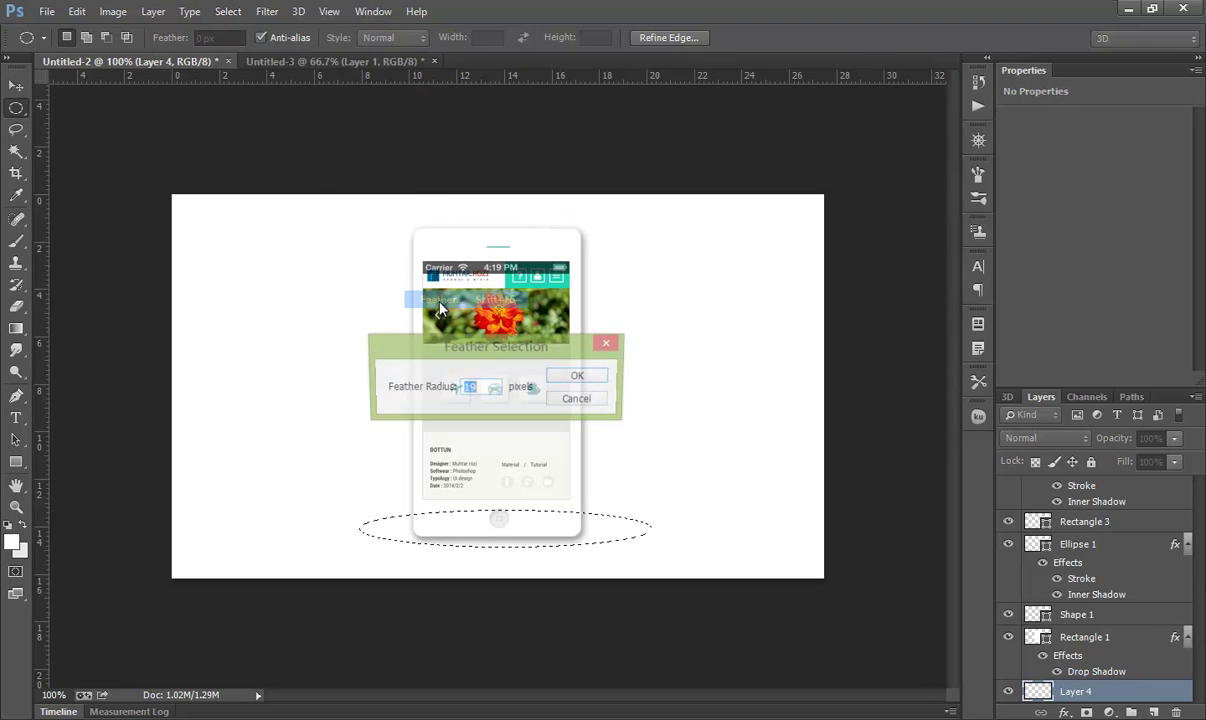
left_click(576, 377)
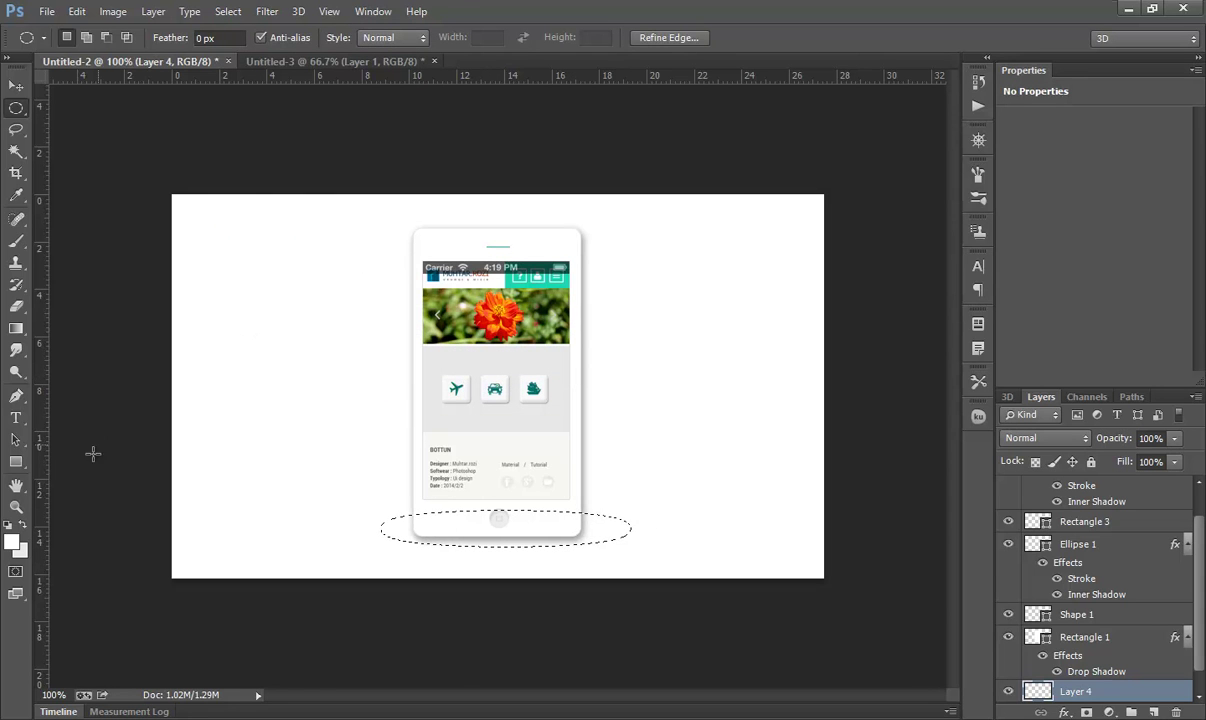
left_click(22, 552)
left_click(746, 345)
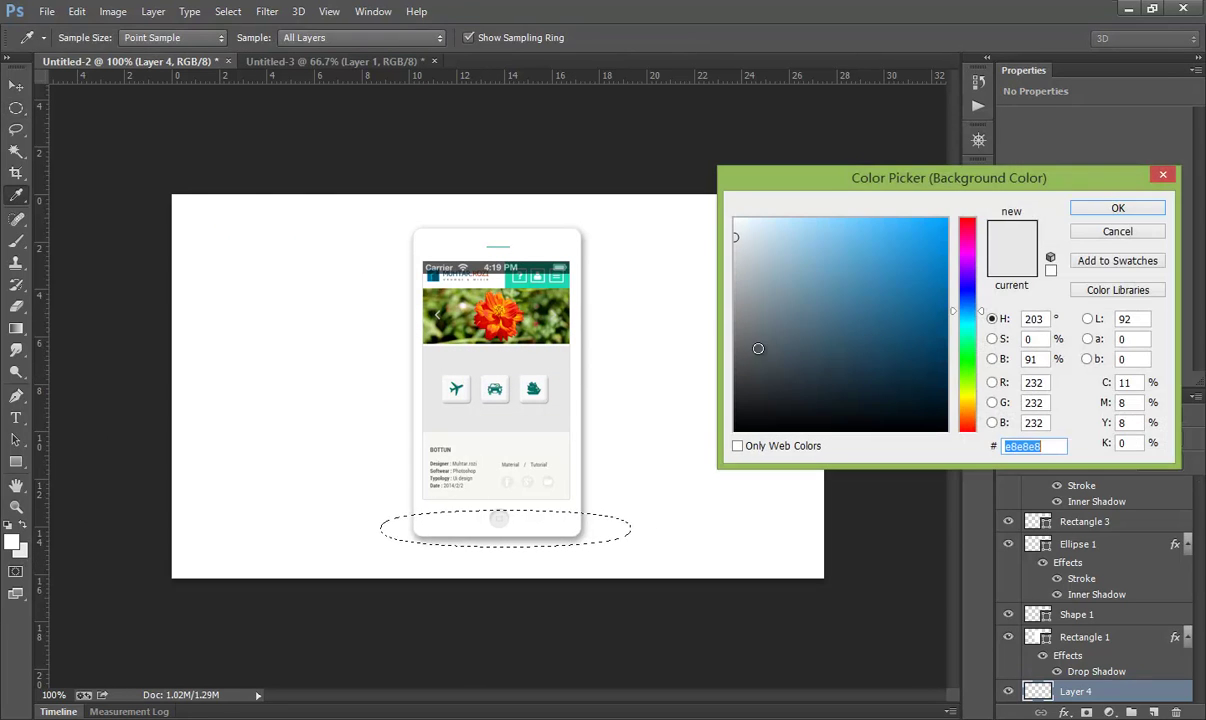
left_click(1102, 209)
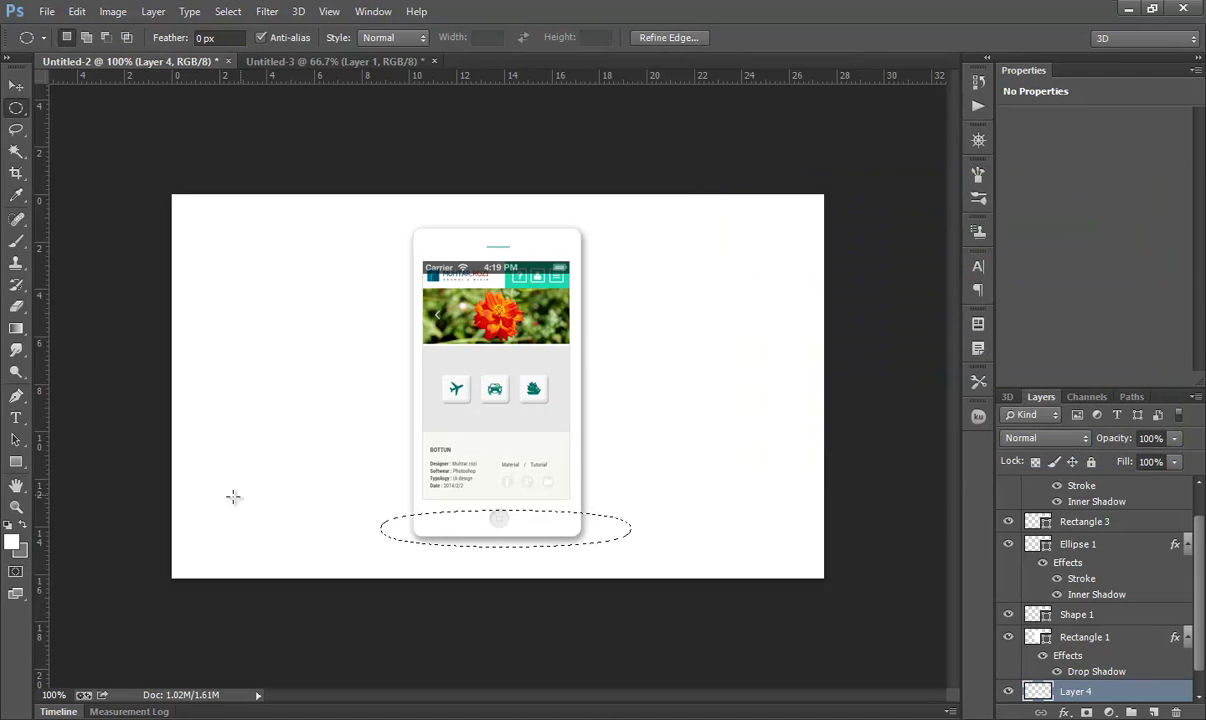
key("ctrl+BackSpace")
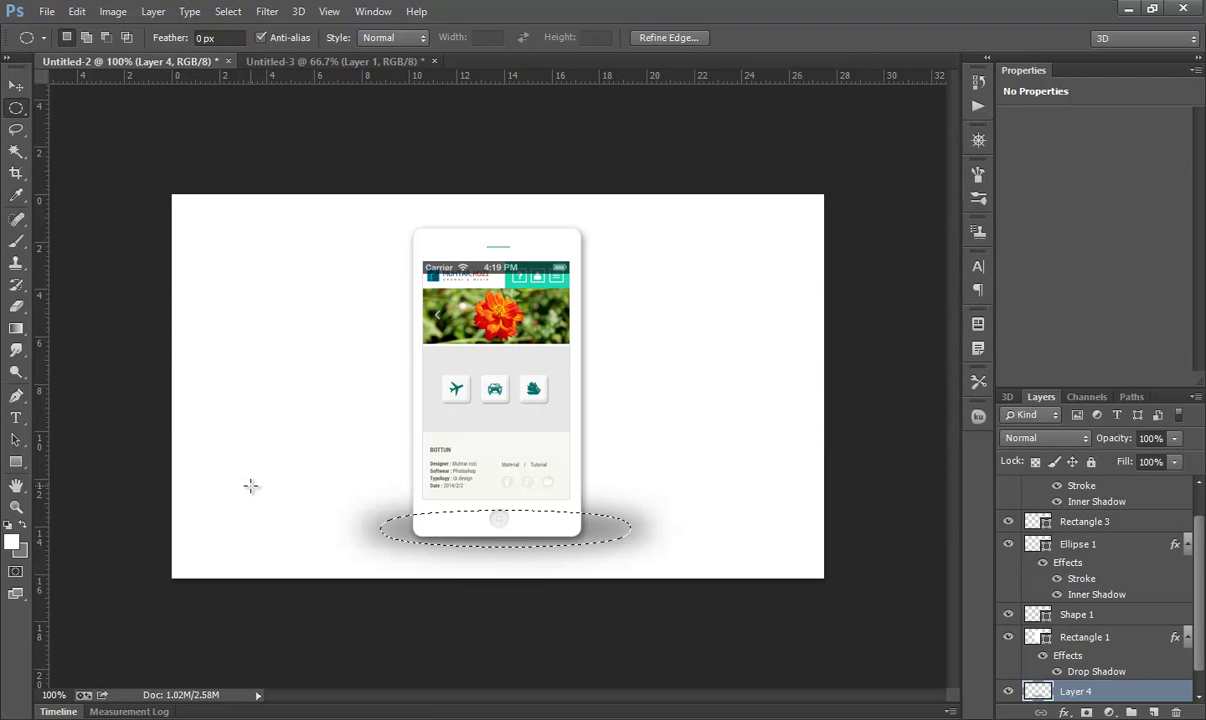
key("ctrl+d")
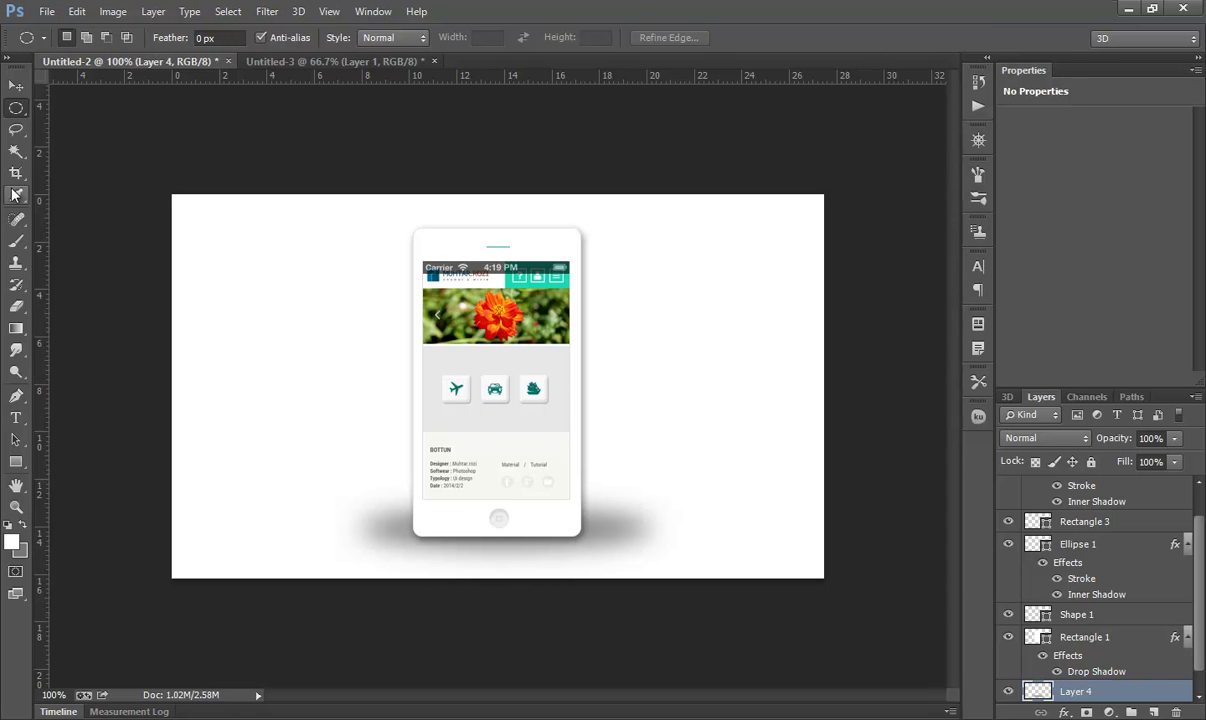
Erase the floor shadow's outer ends with a soft round eraser at 100%, then set eraser opacity to 33%.
left_click(16, 306)
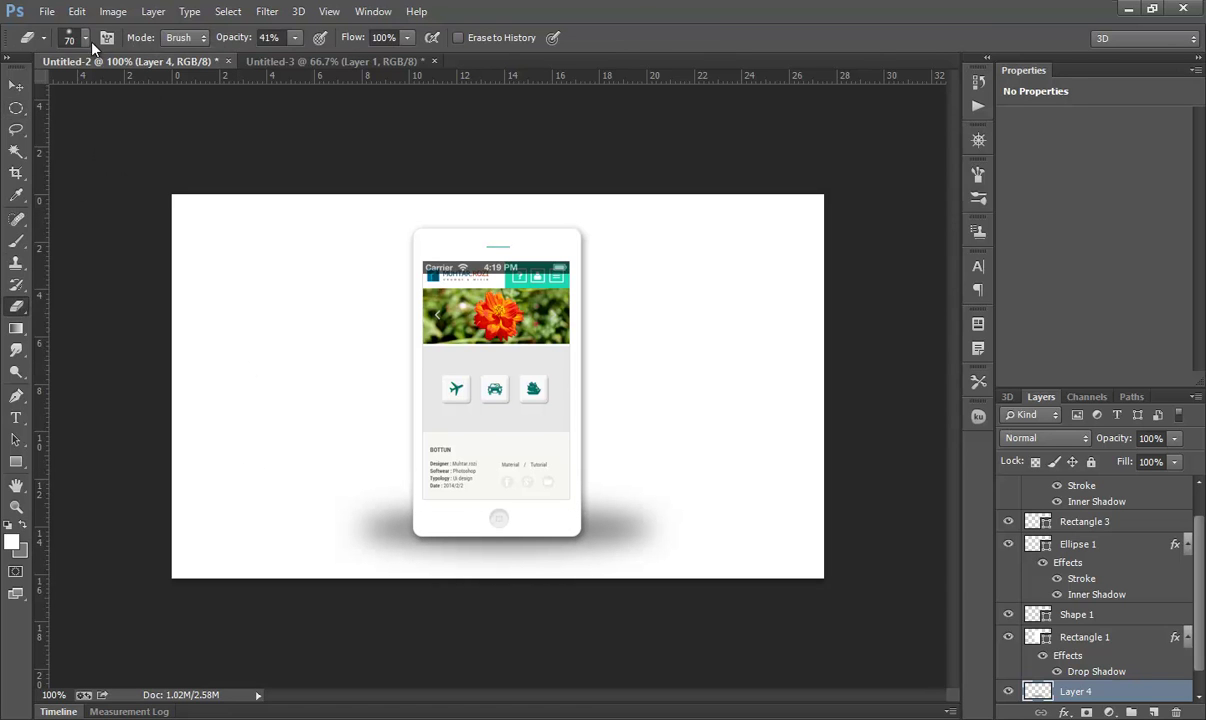
left_click(86, 39)
double_click(132, 172)
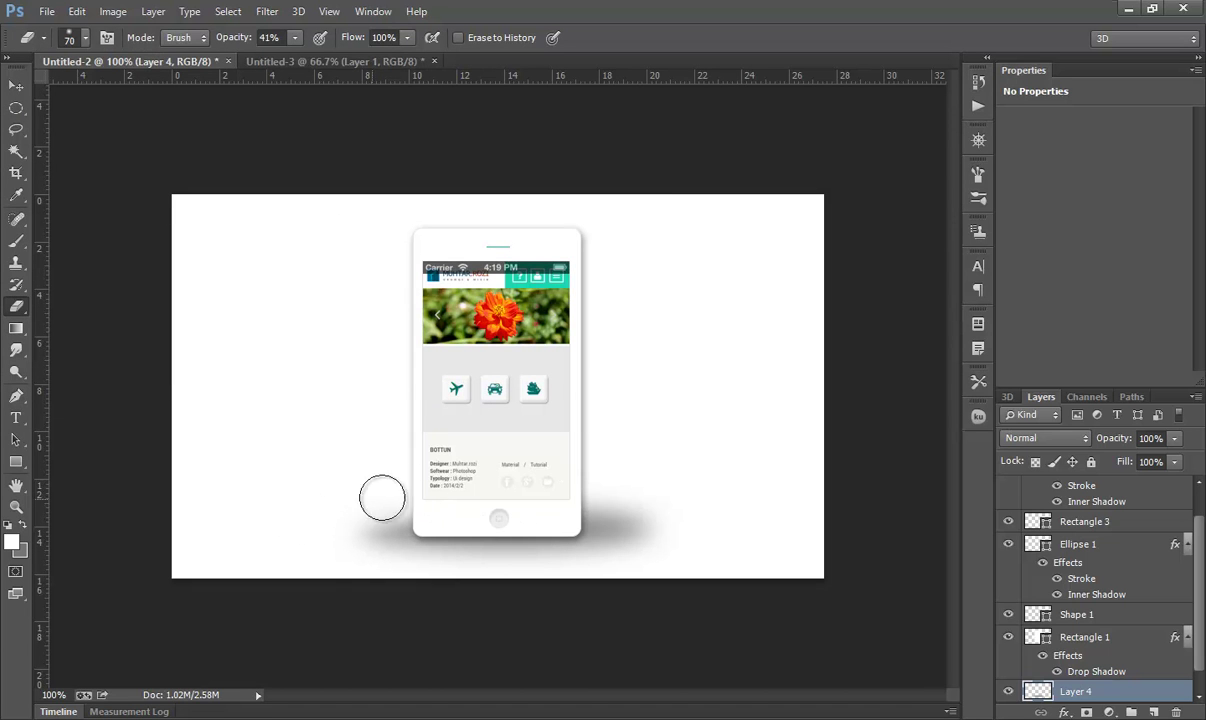
left_click(296, 37)
left_click_drag(296, 61, 360, 60)
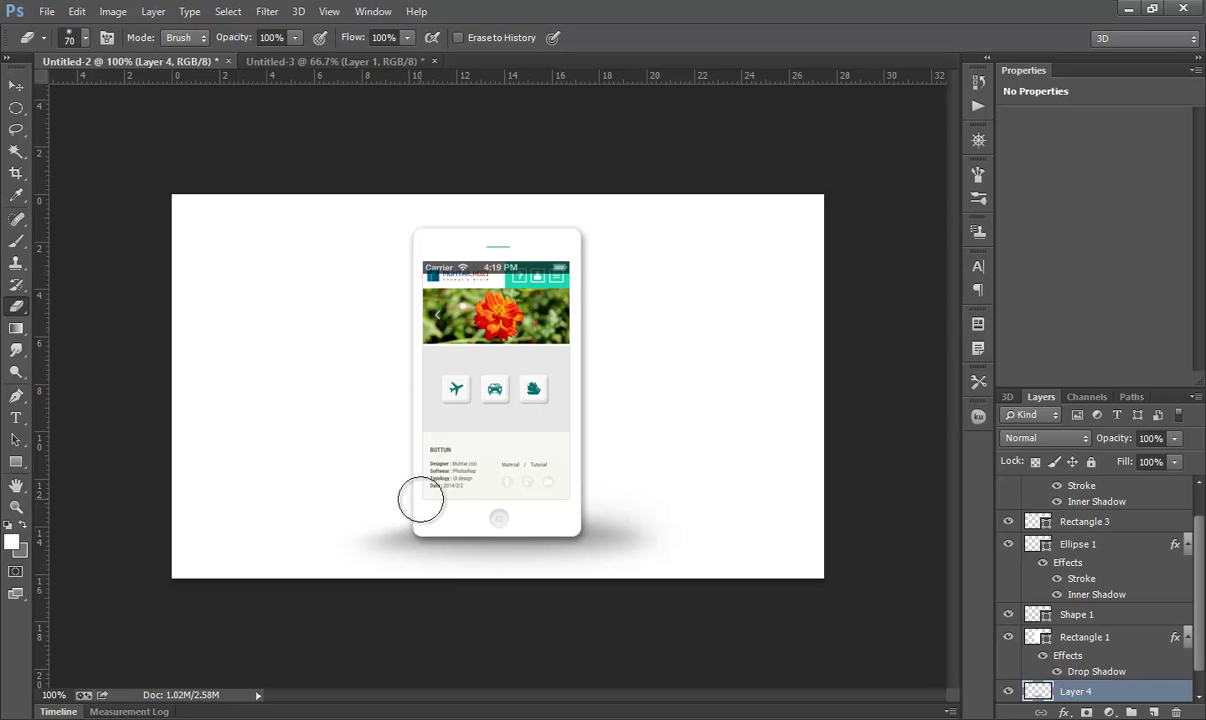
mouse_move(533, 504)
left_mouse_down()
mouse_move(633, 512)
mouse_move(520, 501)
left_mouse_up()
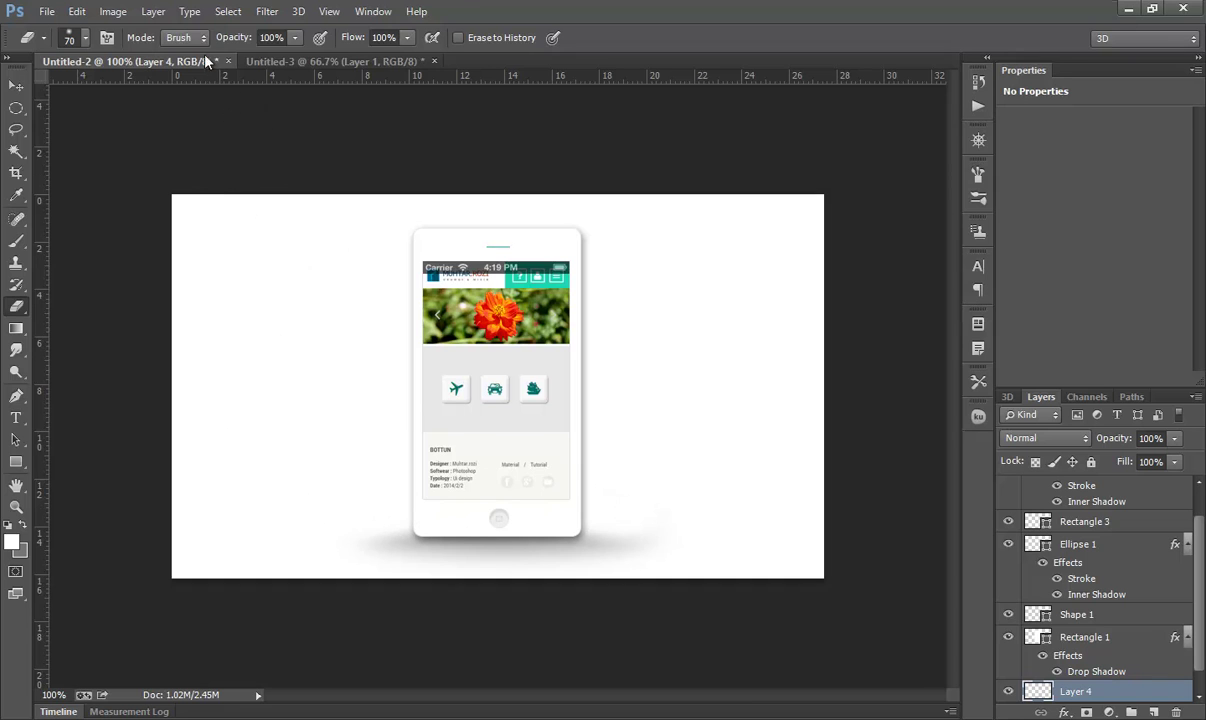
left_click(294, 38)
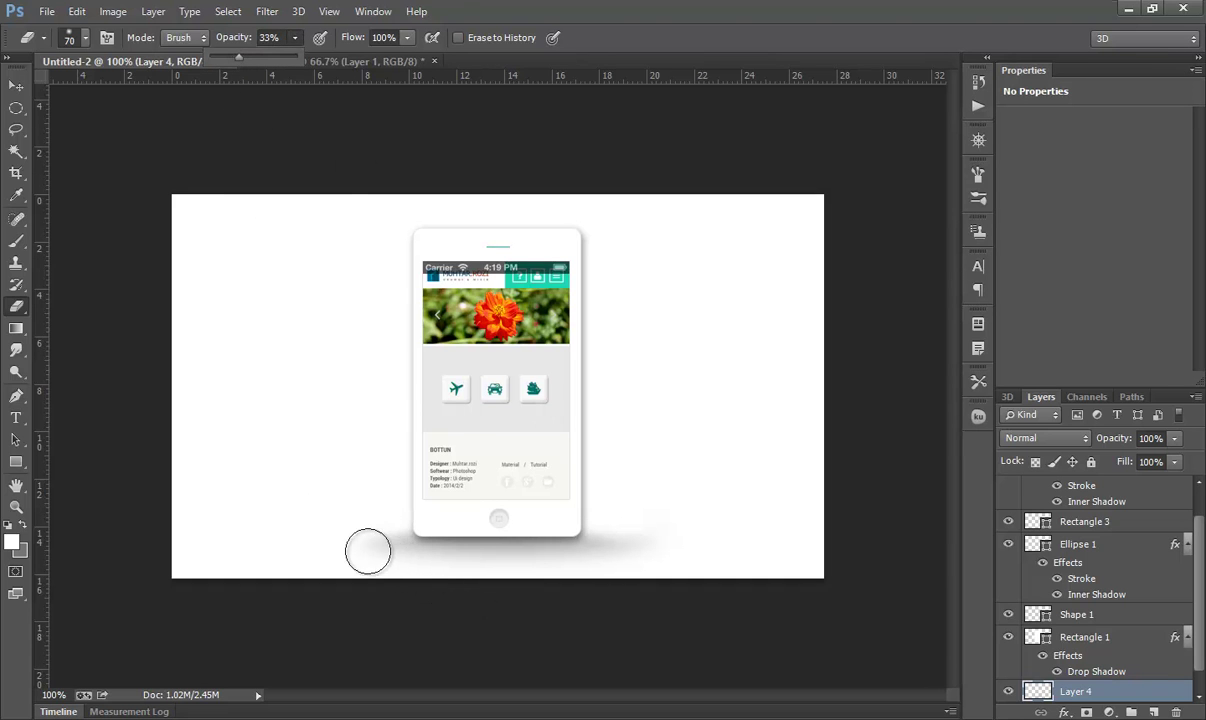
left_click(390, 583)
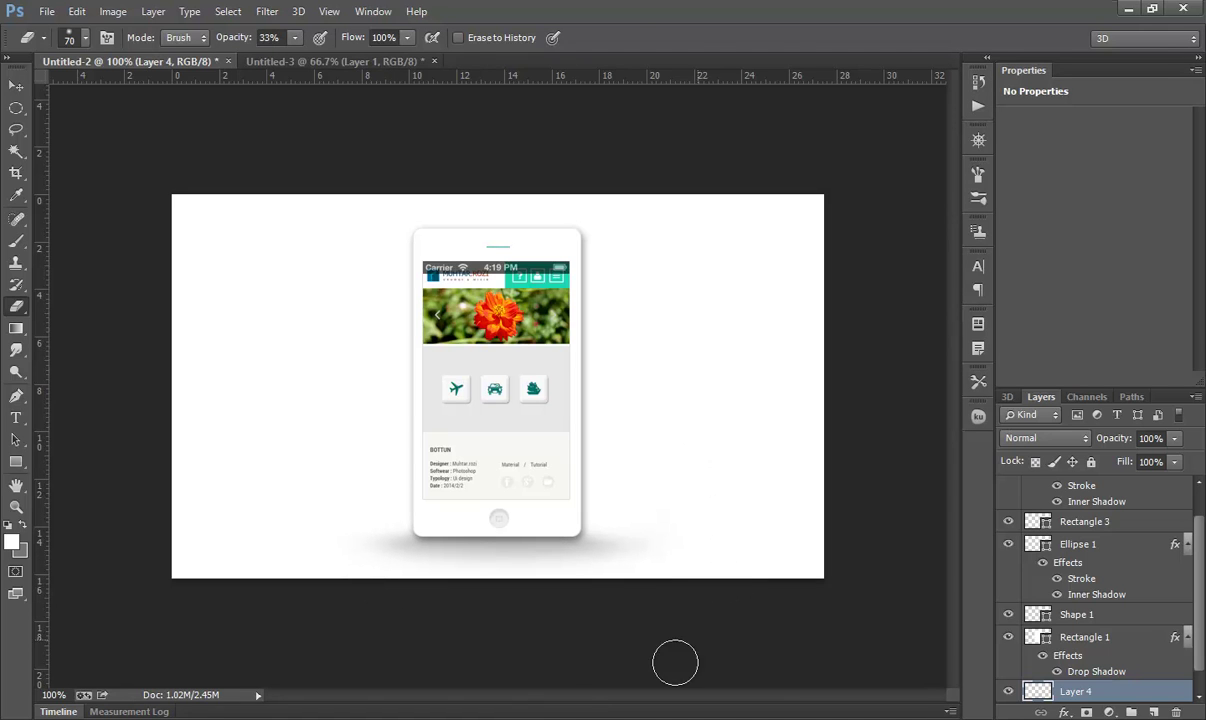
key("v")
left_click(584, 534)
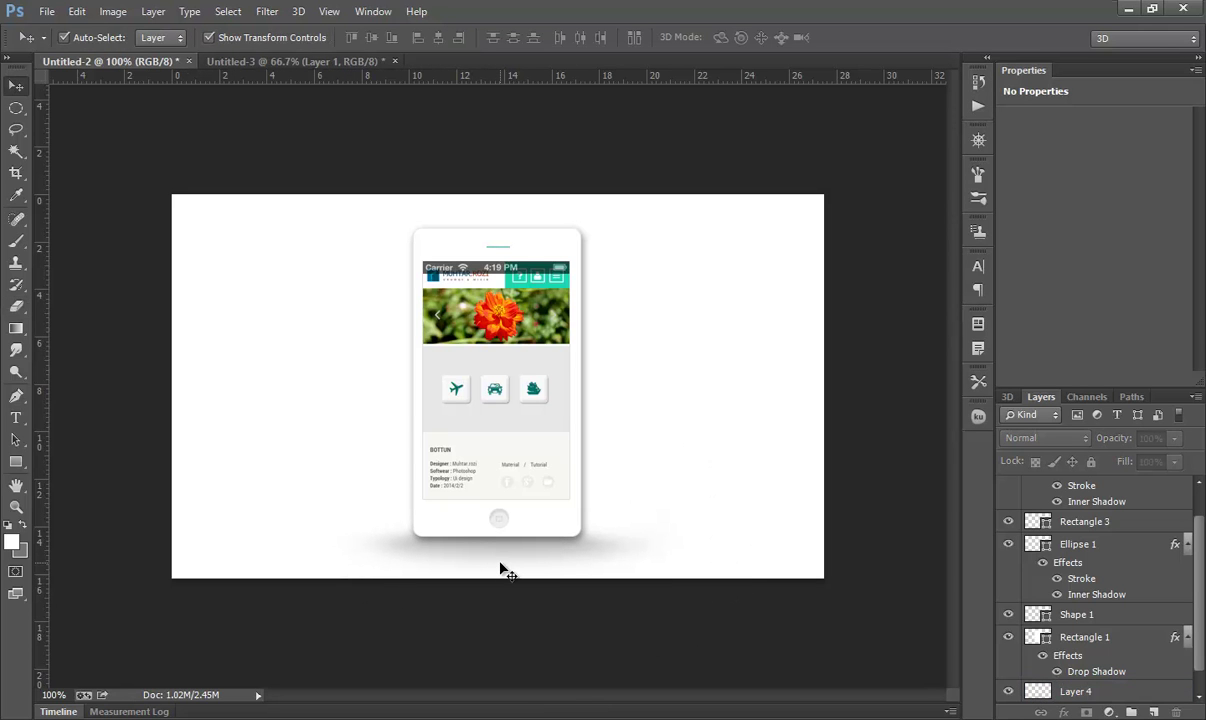